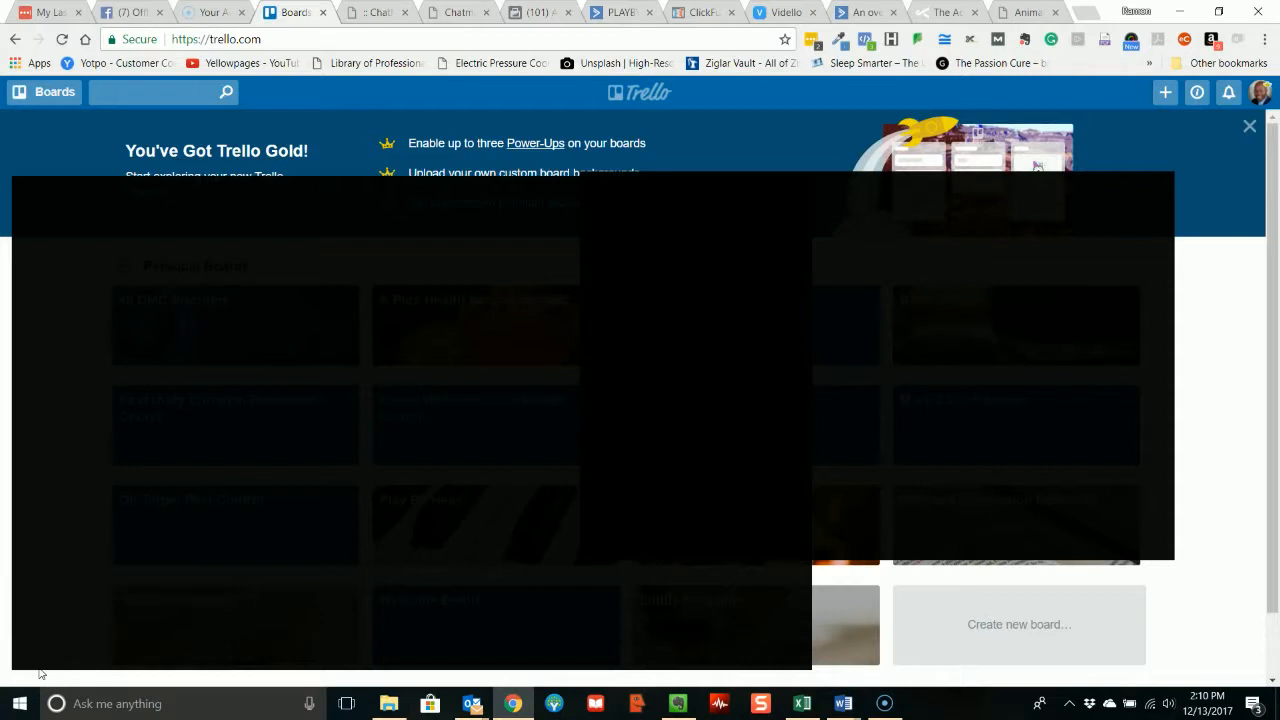
# Create a private board titled Demo Board and hide its board menu.
pyautogui.scroll(-1, 1018, 562)
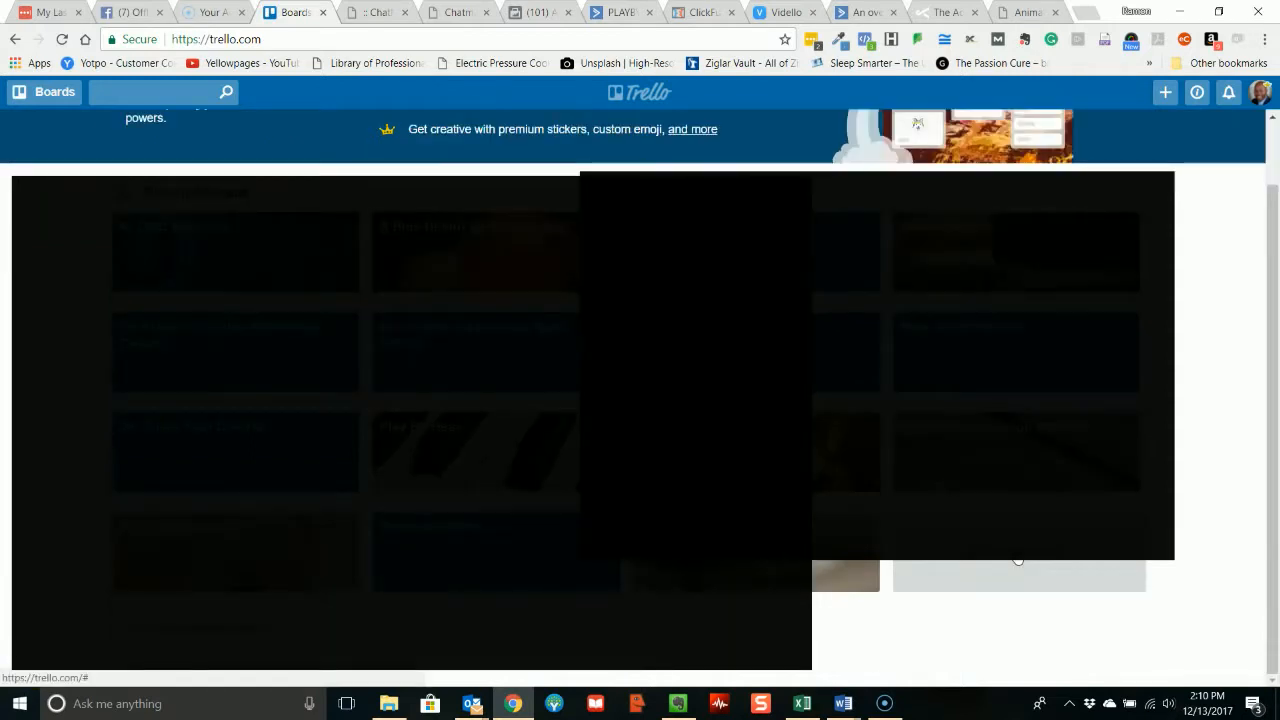
pyautogui.click(1018, 562)
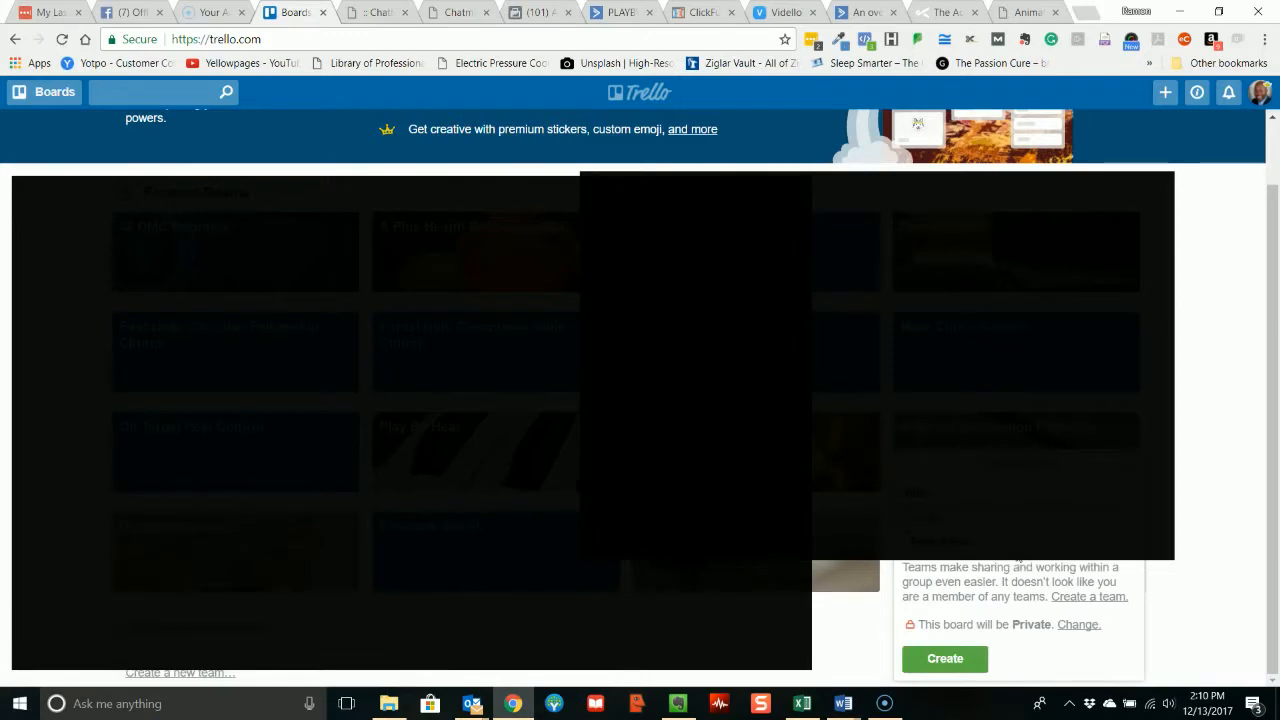
pyautogui.click(945, 658)
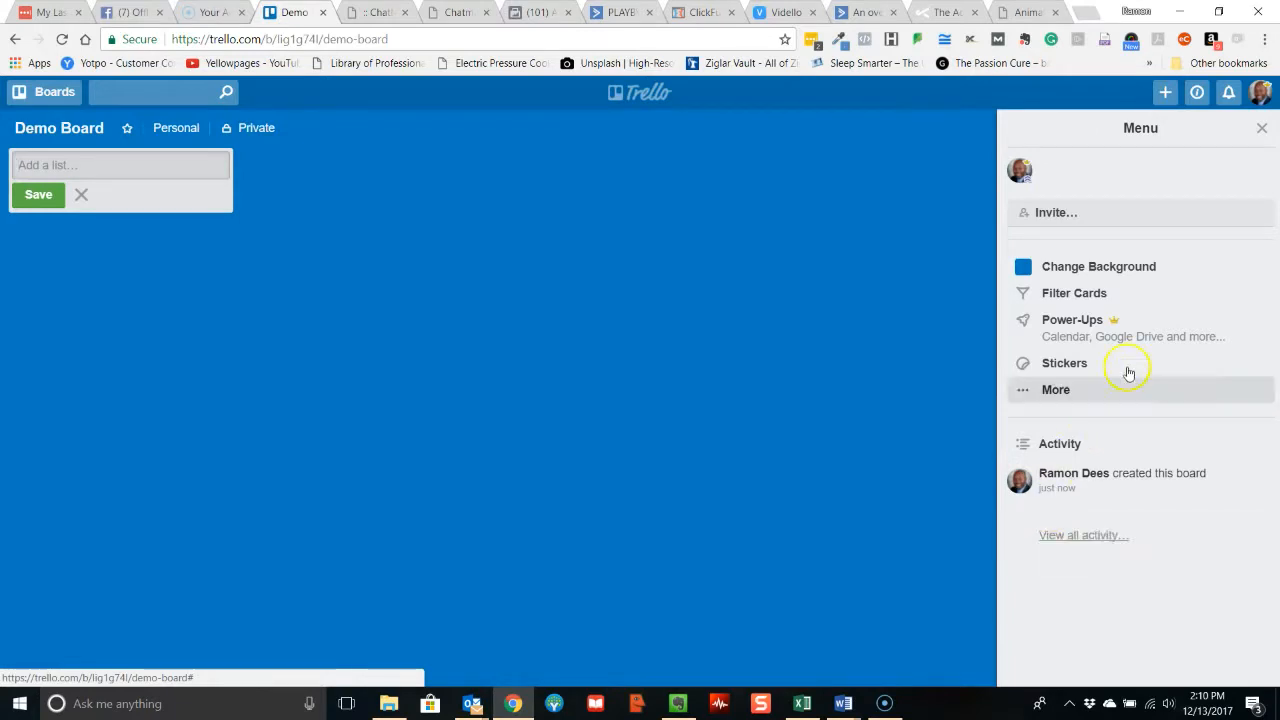
pyautogui.click(1263, 133)
# Add three lists to the empty board, named TO DO, DOING and DONE.
pyautogui.click(70, 170)
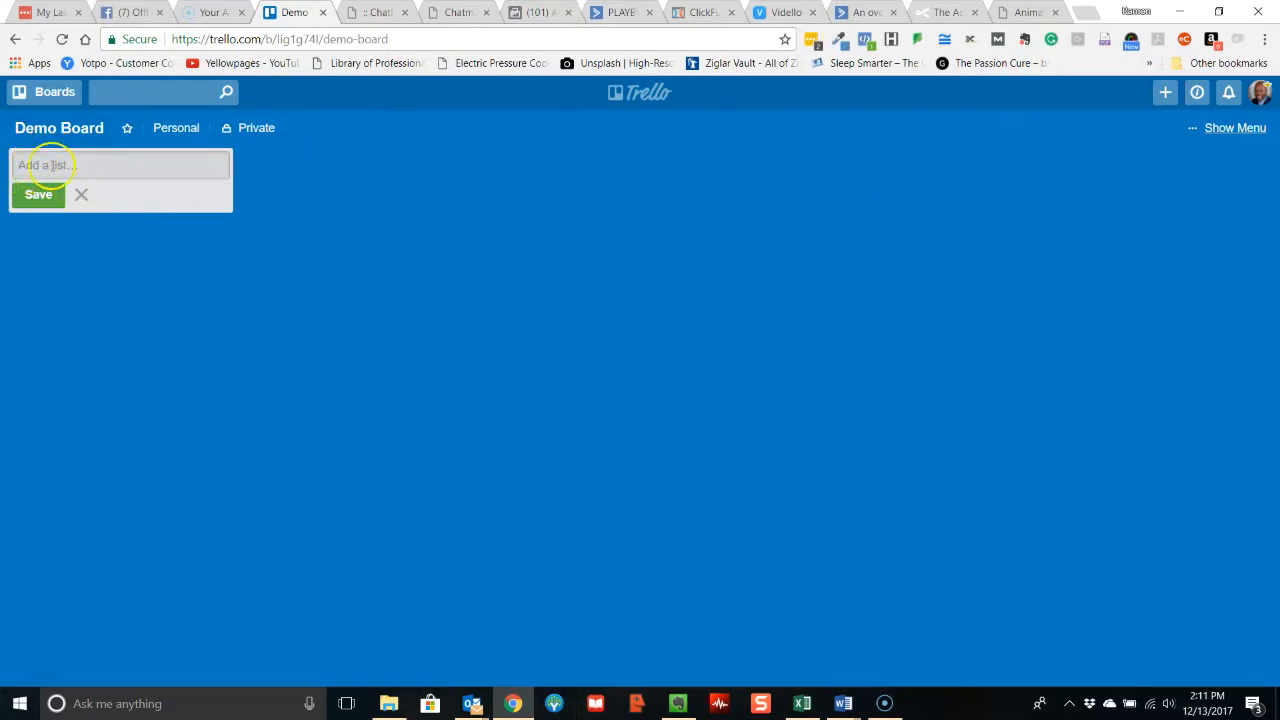
pyautogui.write('To Do')
pyautogui.press('BackSpace')
pyautogui.write('O DO')
pyautogui.press('Return')
pyautogui.write('DOING')
pyautogui.press('Return')
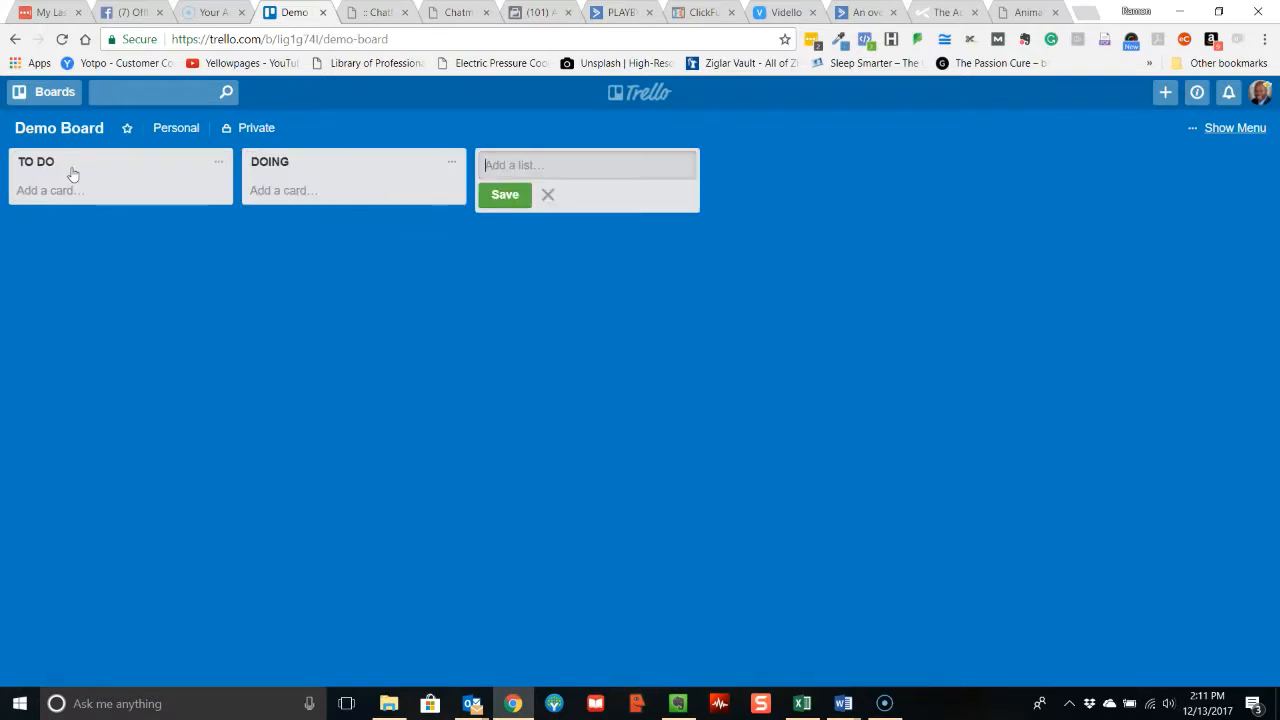
pyautogui.write('DONE')
pyautogui.press('Return')
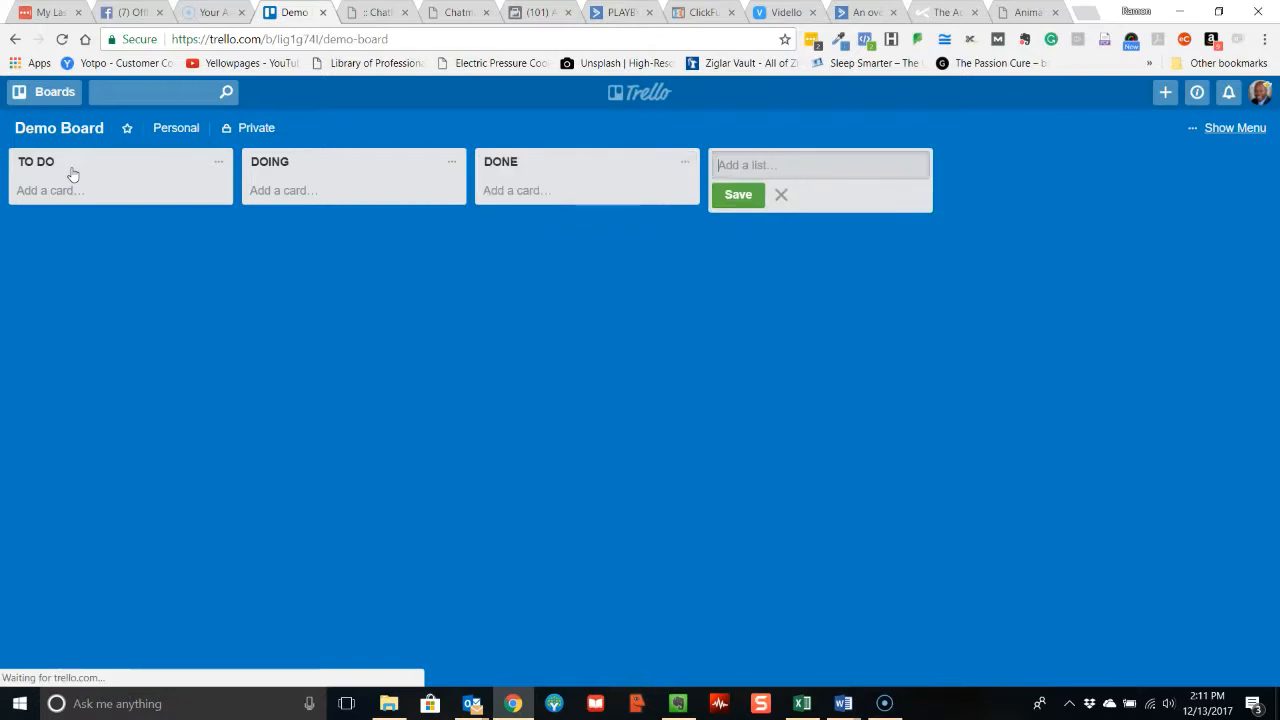
# Add two more lists after DONE, named MESSAGES & FILES and ONGOING.
pyautogui.write('MESSAGE')
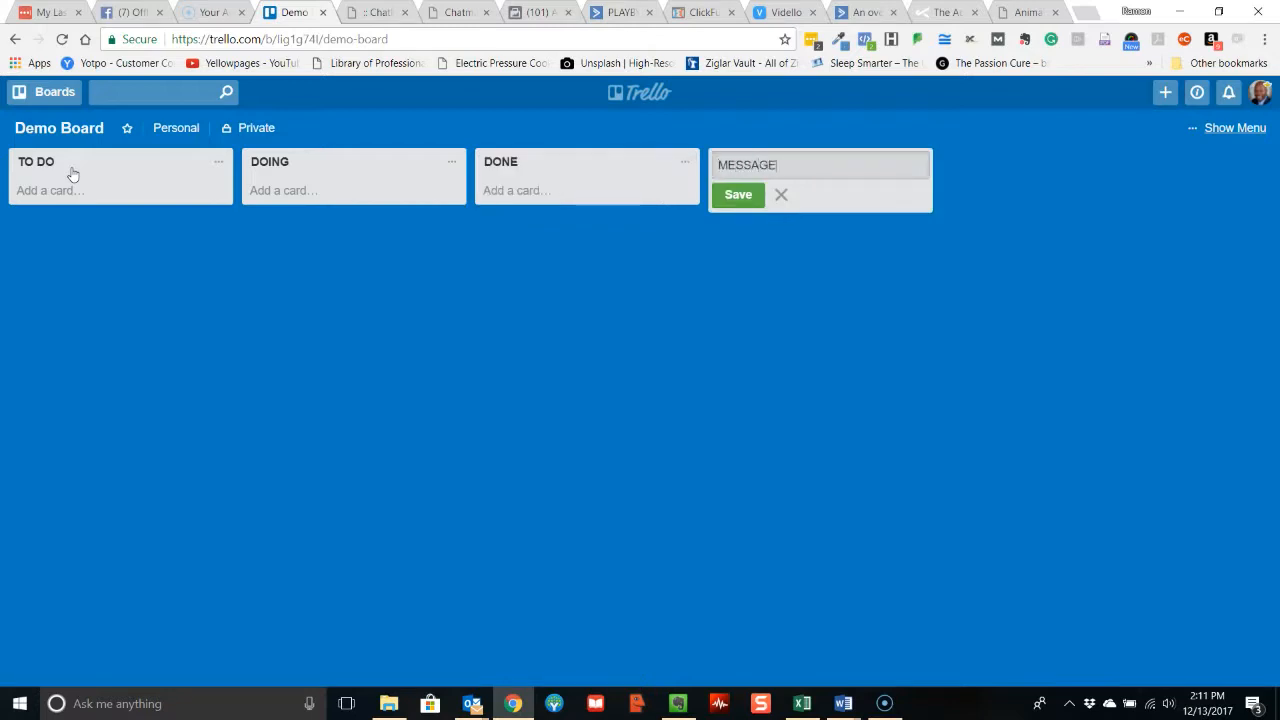
pyautogui.write('S & FILES')
pyautogui.press('Return')
pyautogui.write('ONLGON')
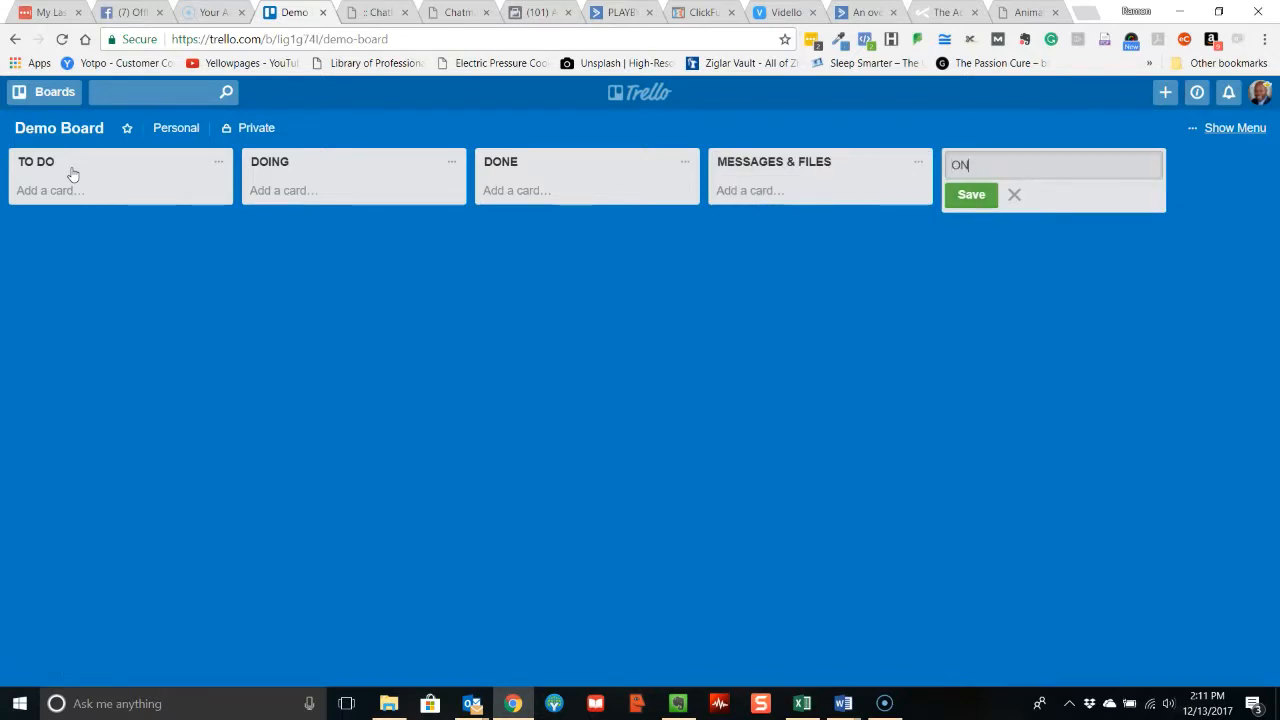
pyautogui.press('BackSpace')
pyautogui.press('BackSpace')
pyautogui.press('BackSpace')
pyautogui.press('BackSpace')
pyautogui.press('BackSpace')
pyautogui.write('NGOING')
pyautogui.press('Return')
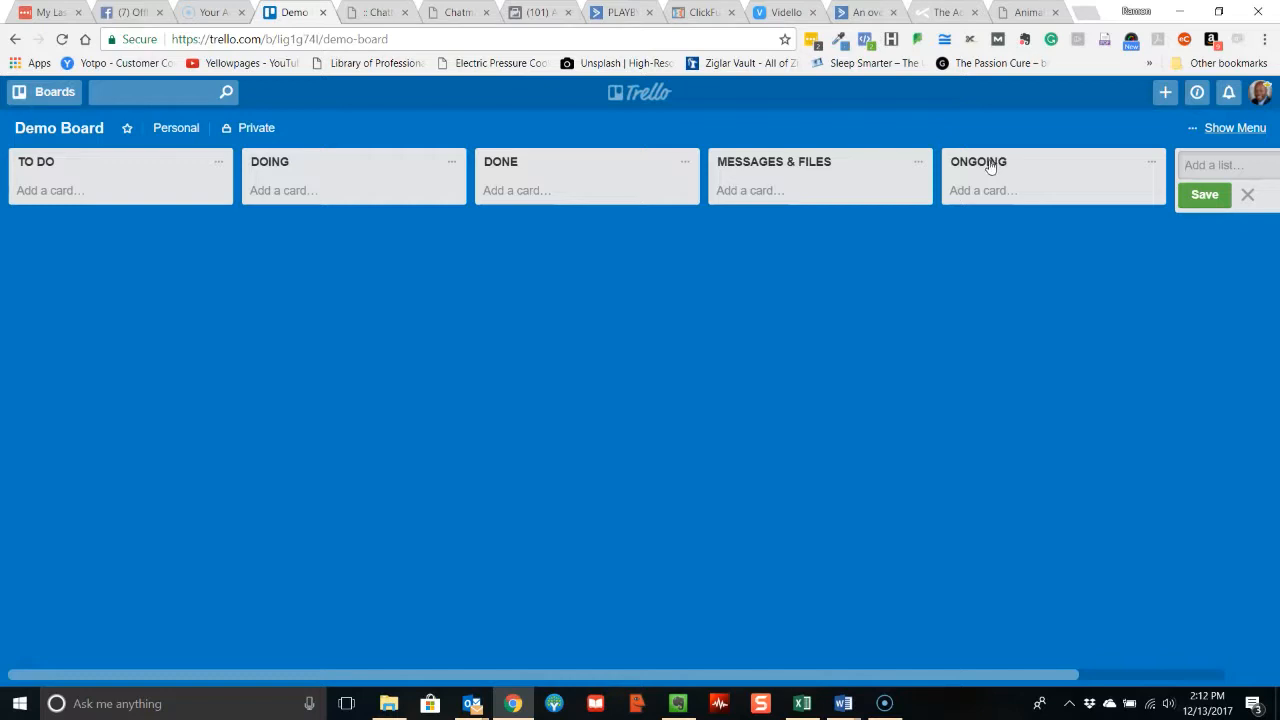
# Add a card reading "Schedule teh initial strategy call" to the TO DO list.
pyautogui.click(38, 192)
pyautogui.write('Schedule teh initial str')
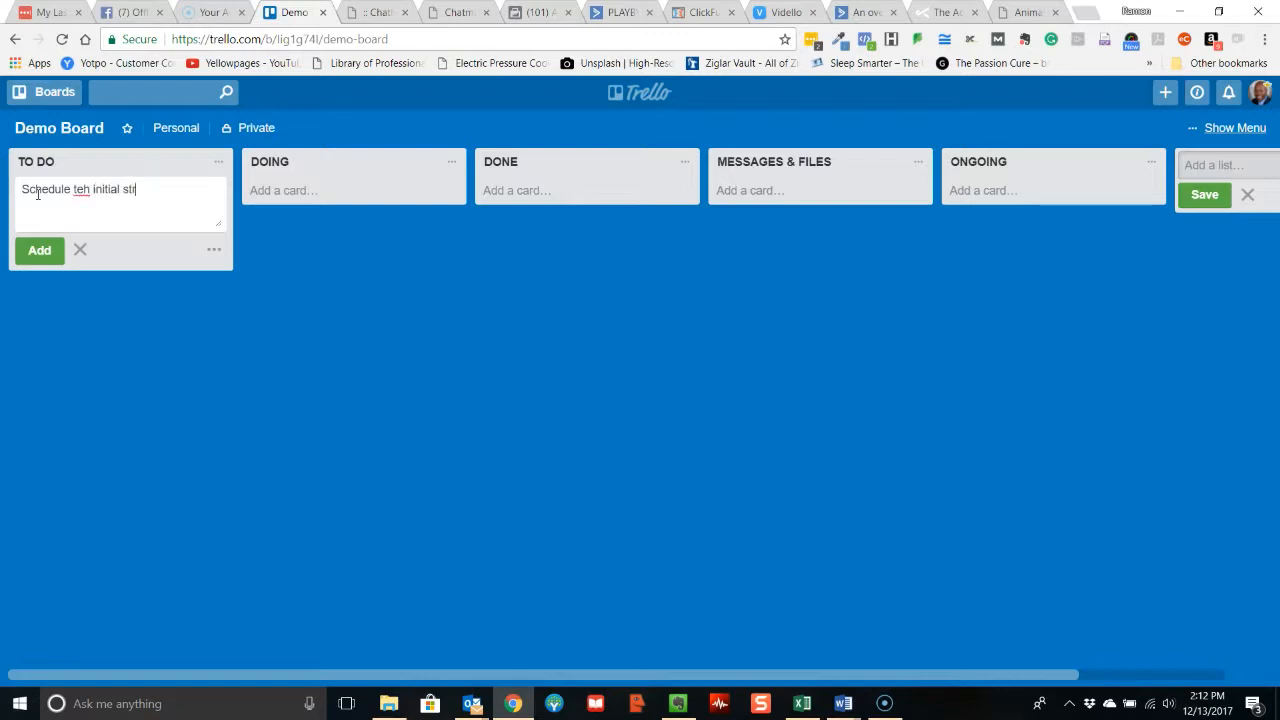
pyautogui.write('ategy call')
pyautogui.press('Return')
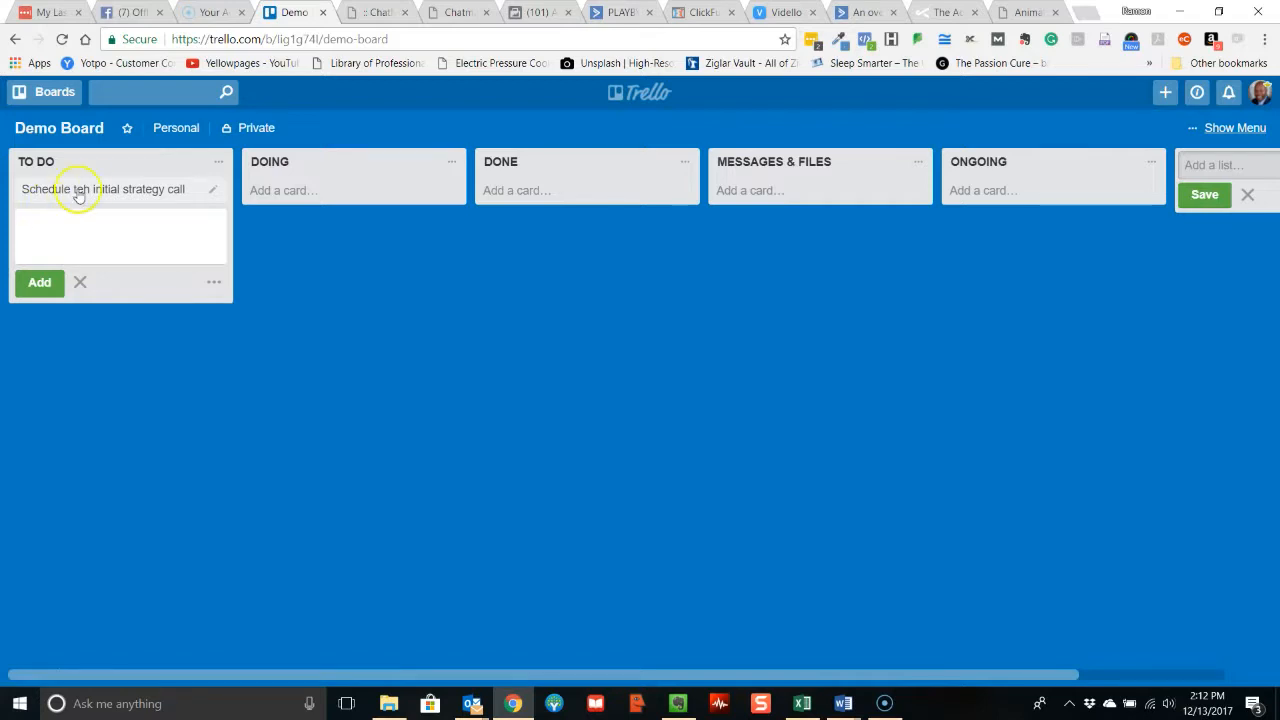
# Correct the strategy call card's title to "Schedule the initial strategy call" and close the card.
pyautogui.click(86, 190)
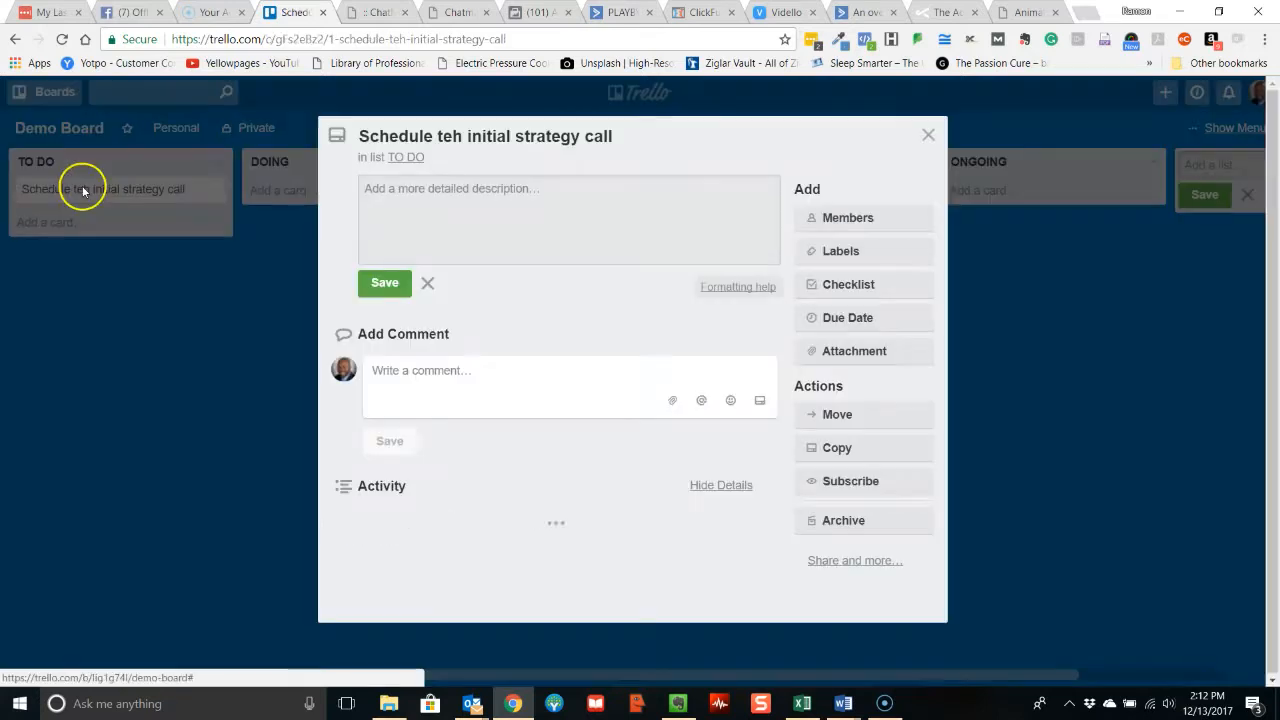
pyautogui.click(448, 132)
pyautogui.press('BackSpace')
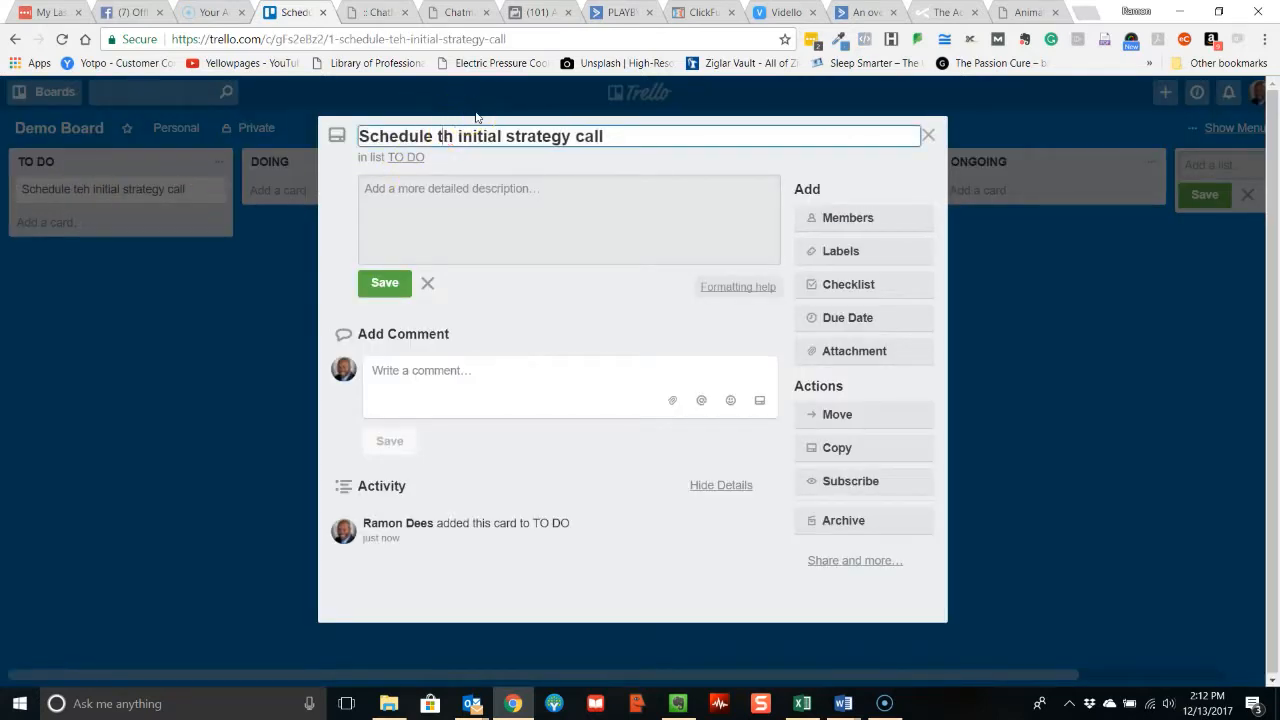
pyautogui.press('Right')
pyautogui.write('e')
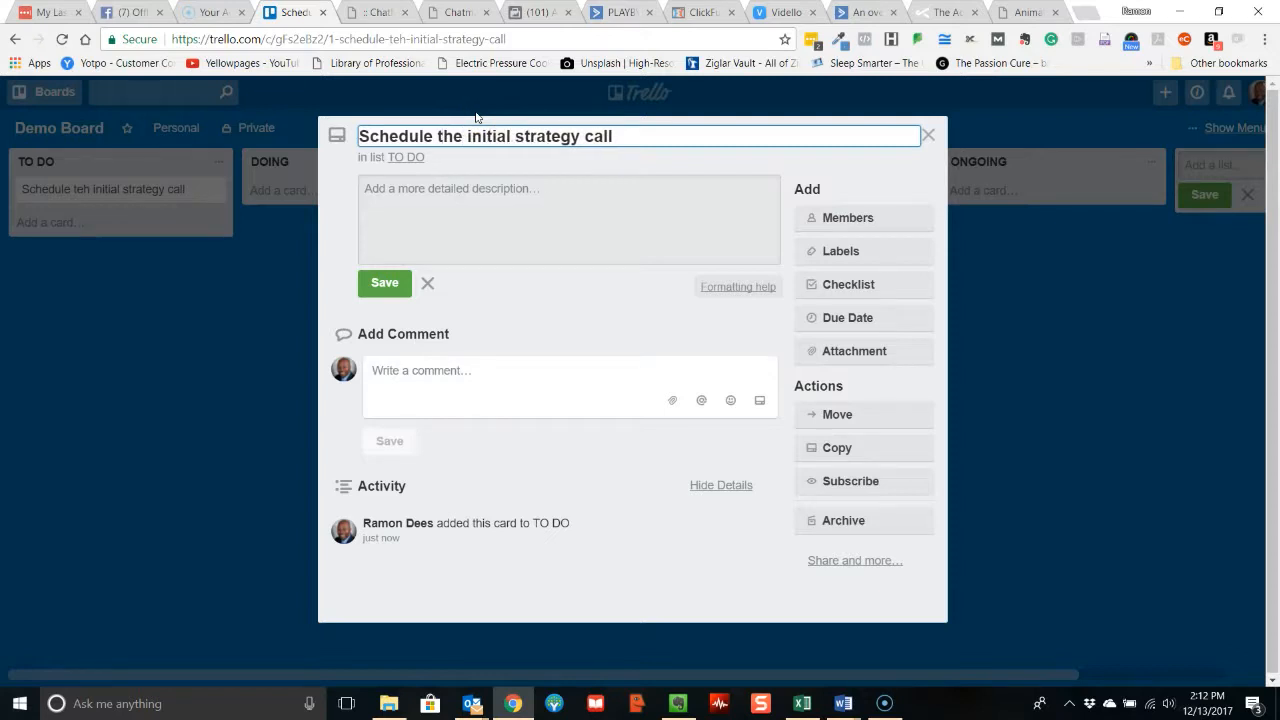
pyautogui.press('Return')
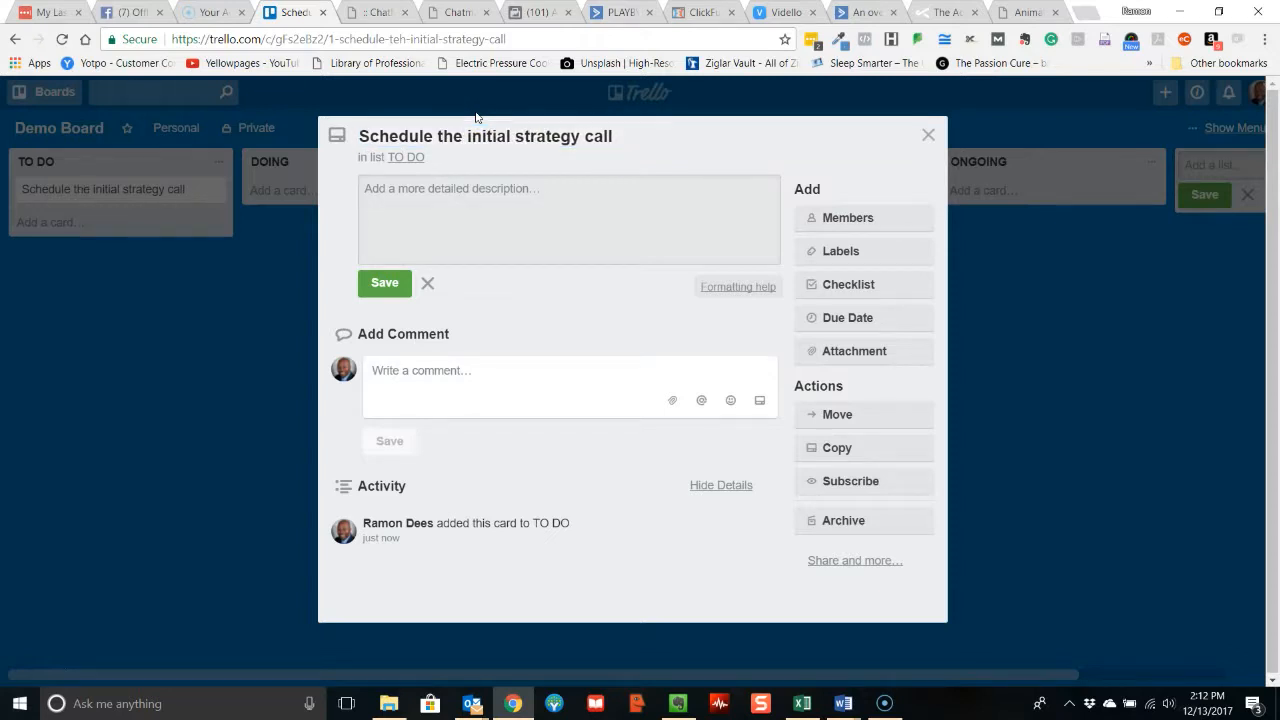
pyautogui.click(928, 135)
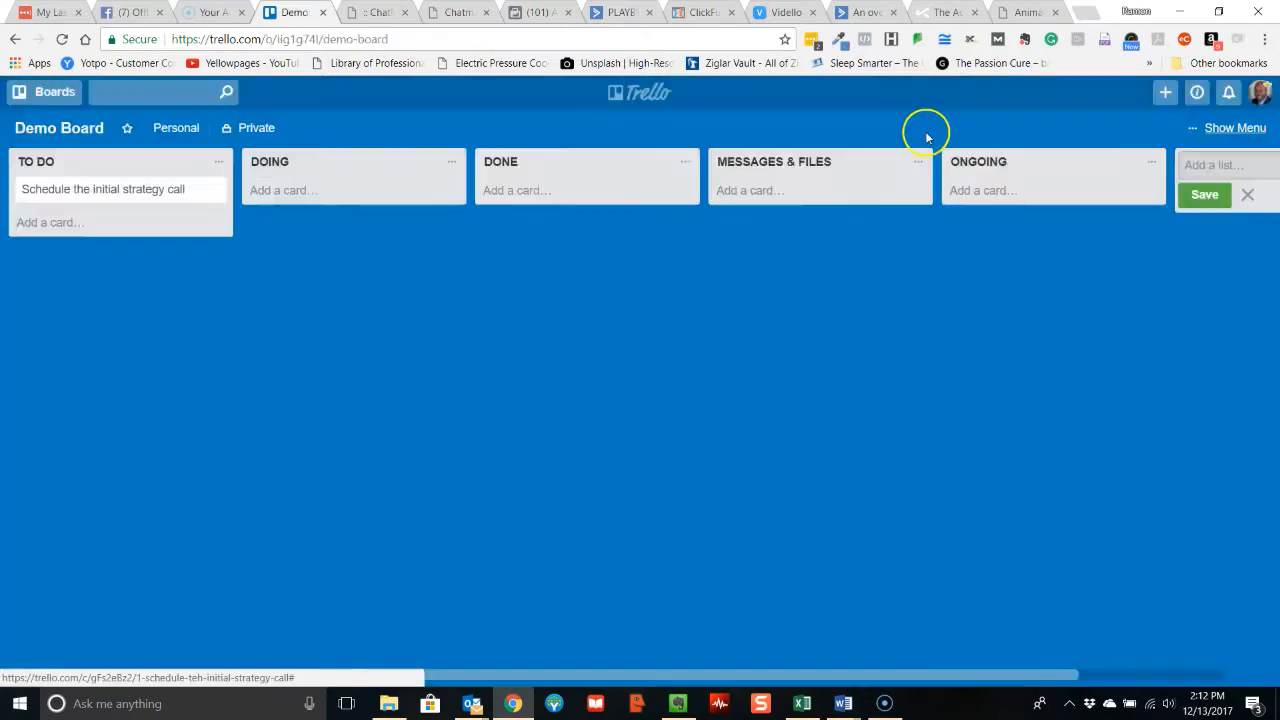
# Add the cards "Create logo" and "Develop USP" to the TO DO list.
pyautogui.click(28, 222)
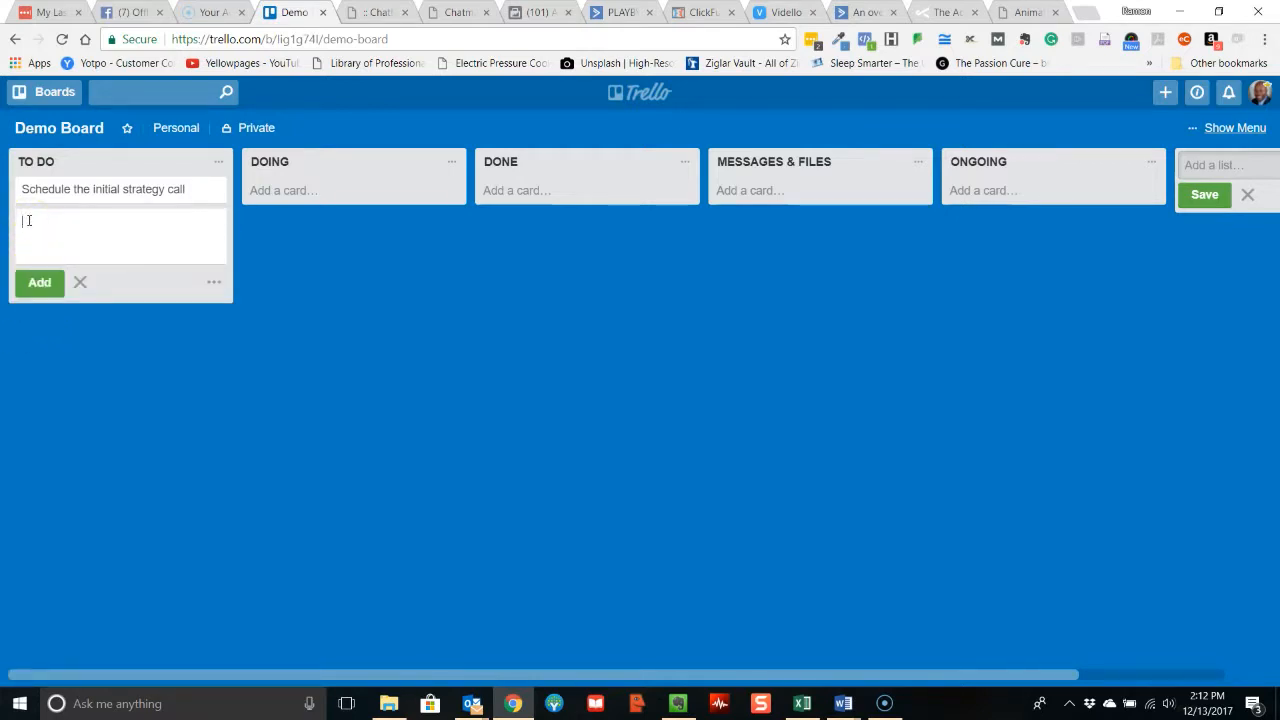
pyautogui.write('Create logo')
pyautogui.press('Return')
pyautogui.write('De')
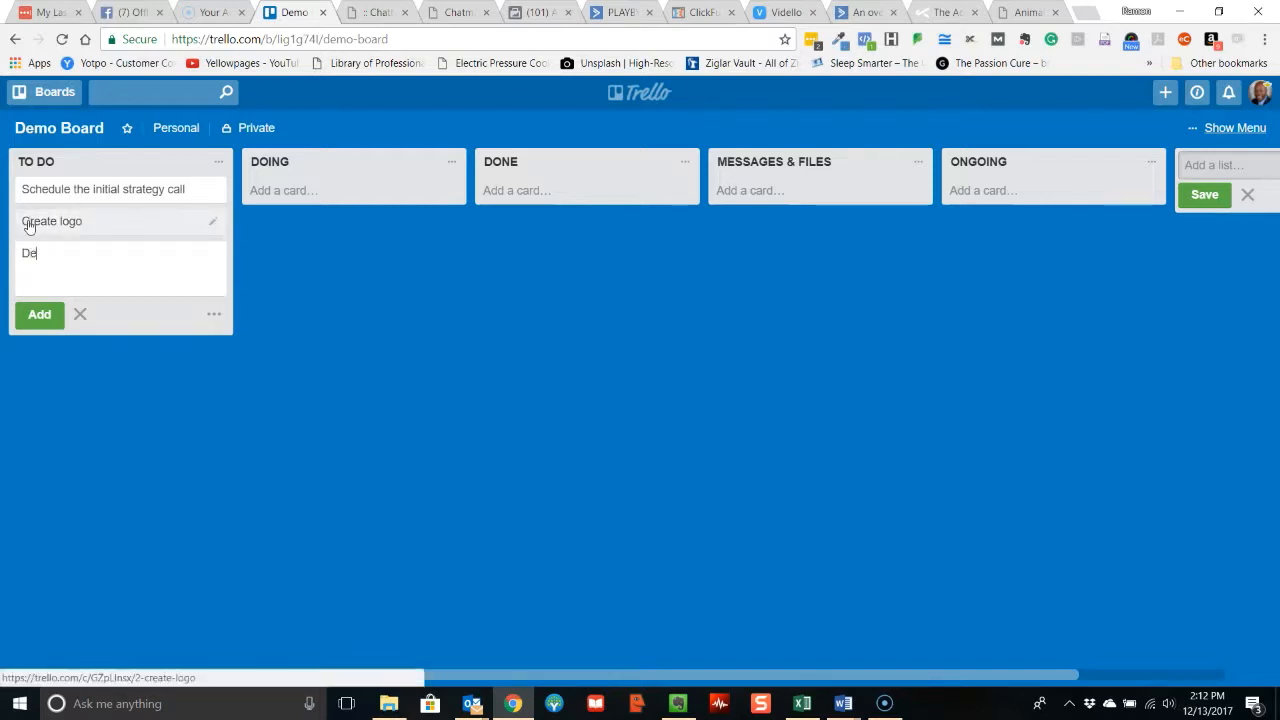
pyautogui.write('velop USP')
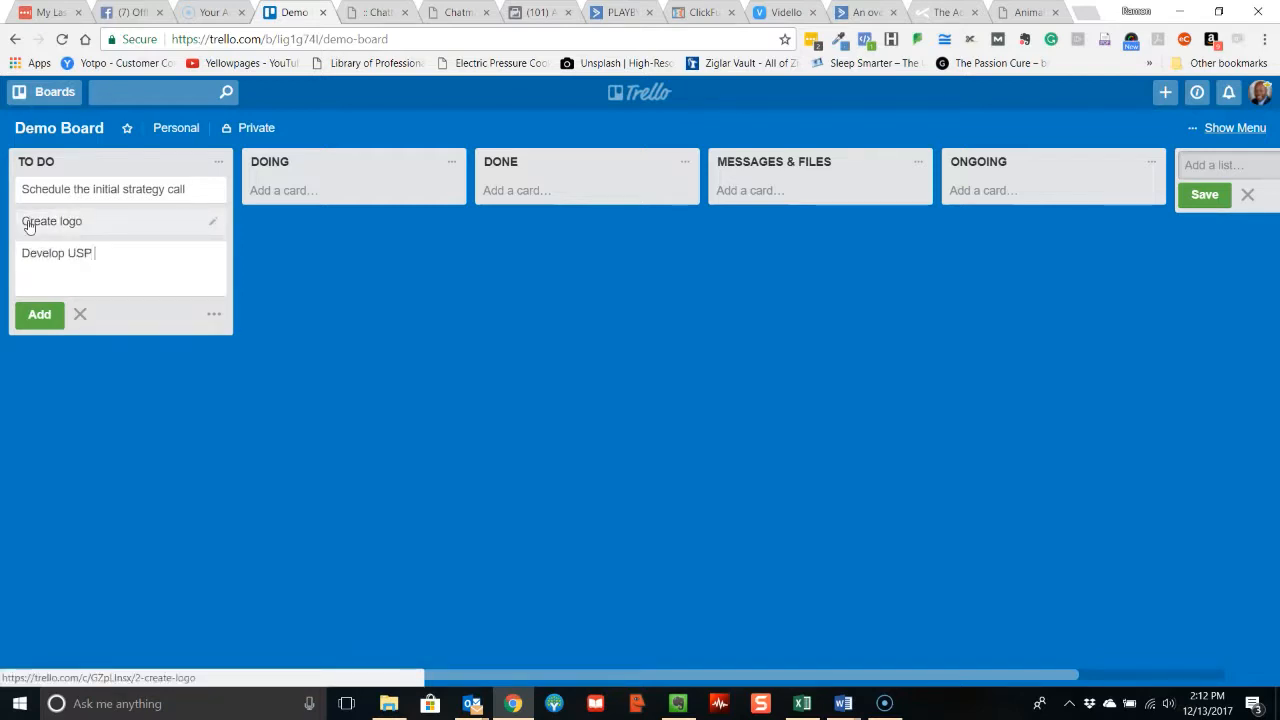
pyautogui.press('Return')
# Add two placeholder cards, "Sample 1" and "Sample 2", to the TO DO list.
pyautogui.write('S')
pyautogui.press('BackSpace')
pyautogui.write('Sa')
pyautogui.press('capslock')
pyautogui.write('M')
pyautogui.press('BackSpace')
pyautogui.press('capslock')
pyautogui.write('mple')
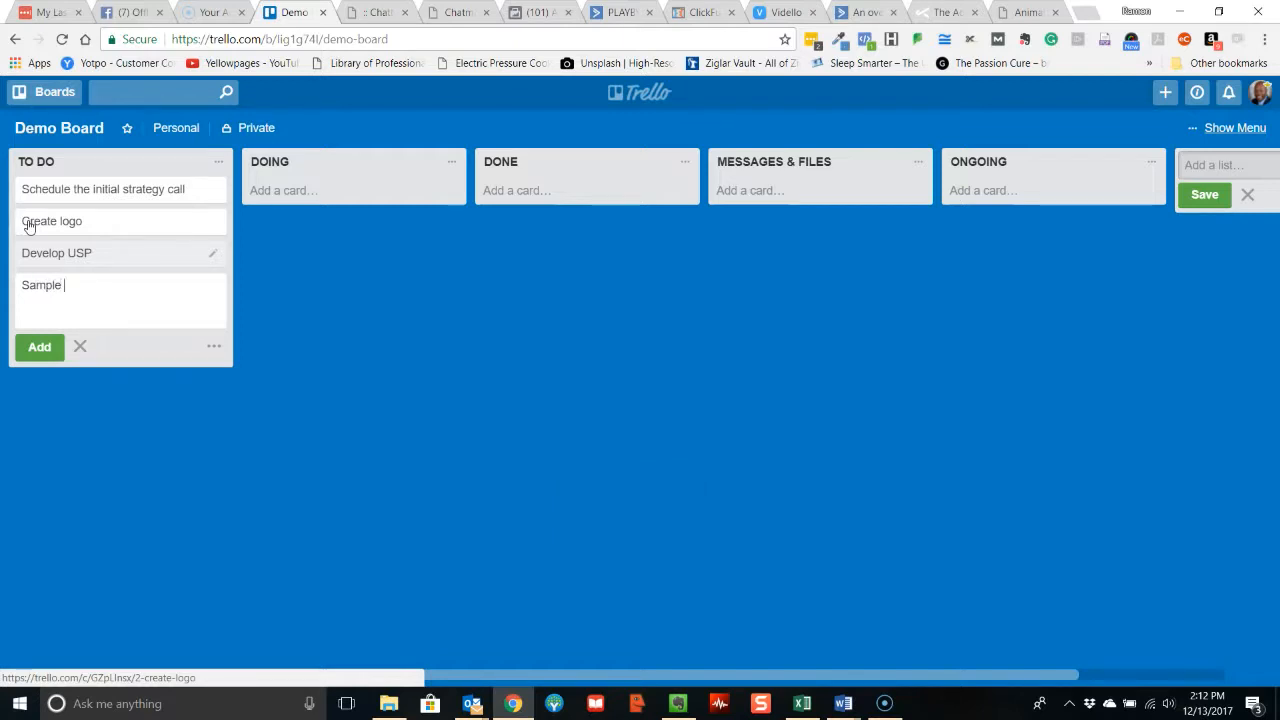
pyautogui.write(' 1')
pyautogui.press('Return')
pyautogui.write('S')
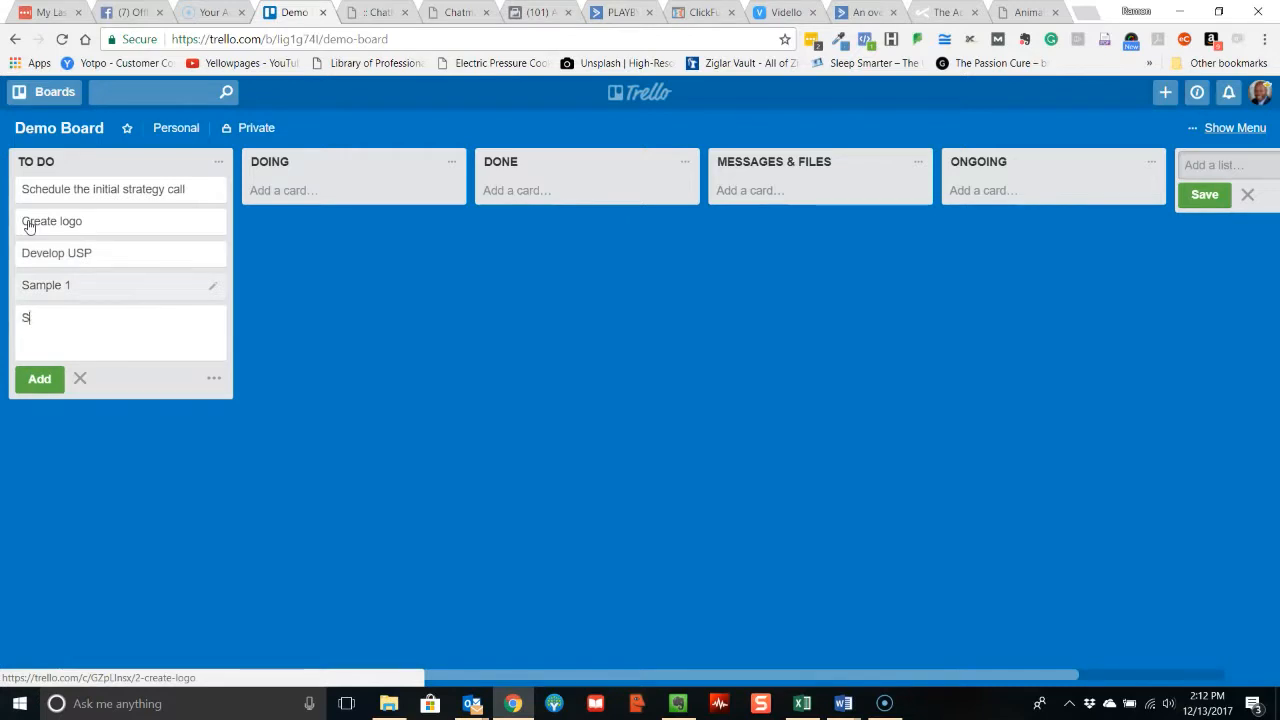
pyautogui.write('ample 2')
pyautogui.press('Return')
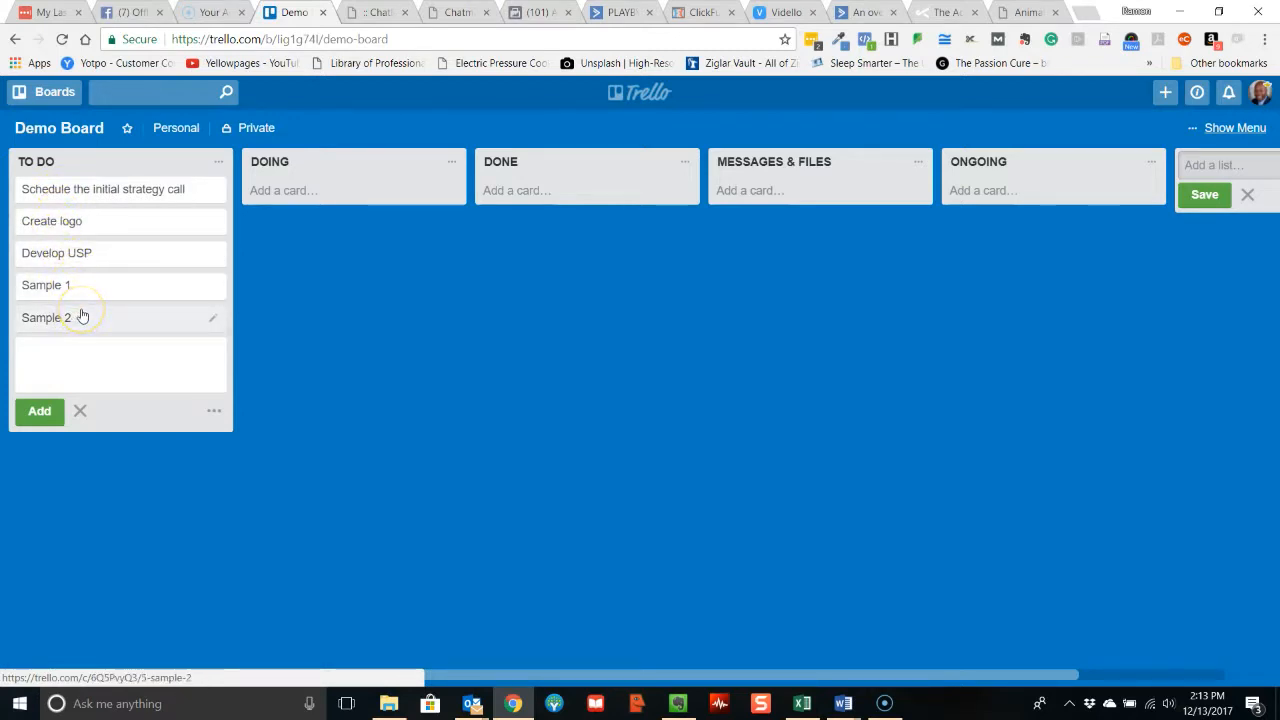
# Add a card titled "Prepare for Financial Forecast Session" to the TO DO list.
pyautogui.write('Prepare fo')
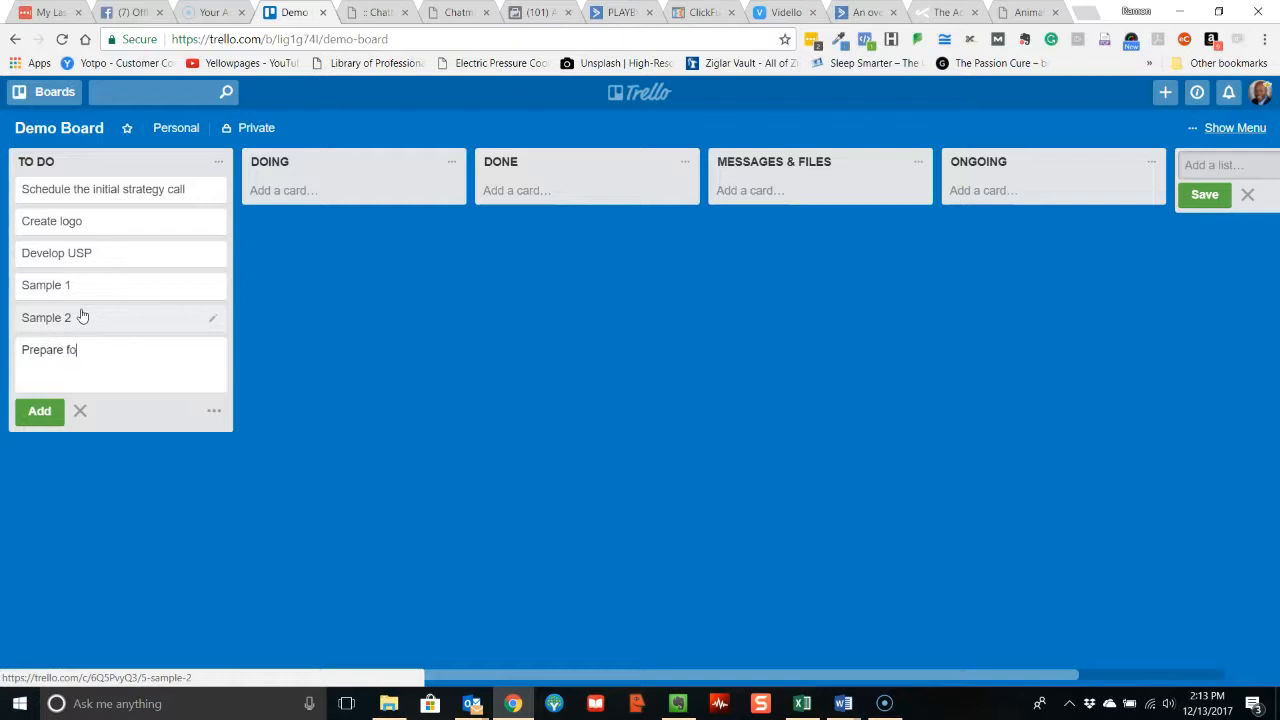
pyautogui.write('r Flnancial Forecea')
pyautogui.press('BackSpace')
pyautogui.press('BackSpace')
pyautogui.write('ast Se')
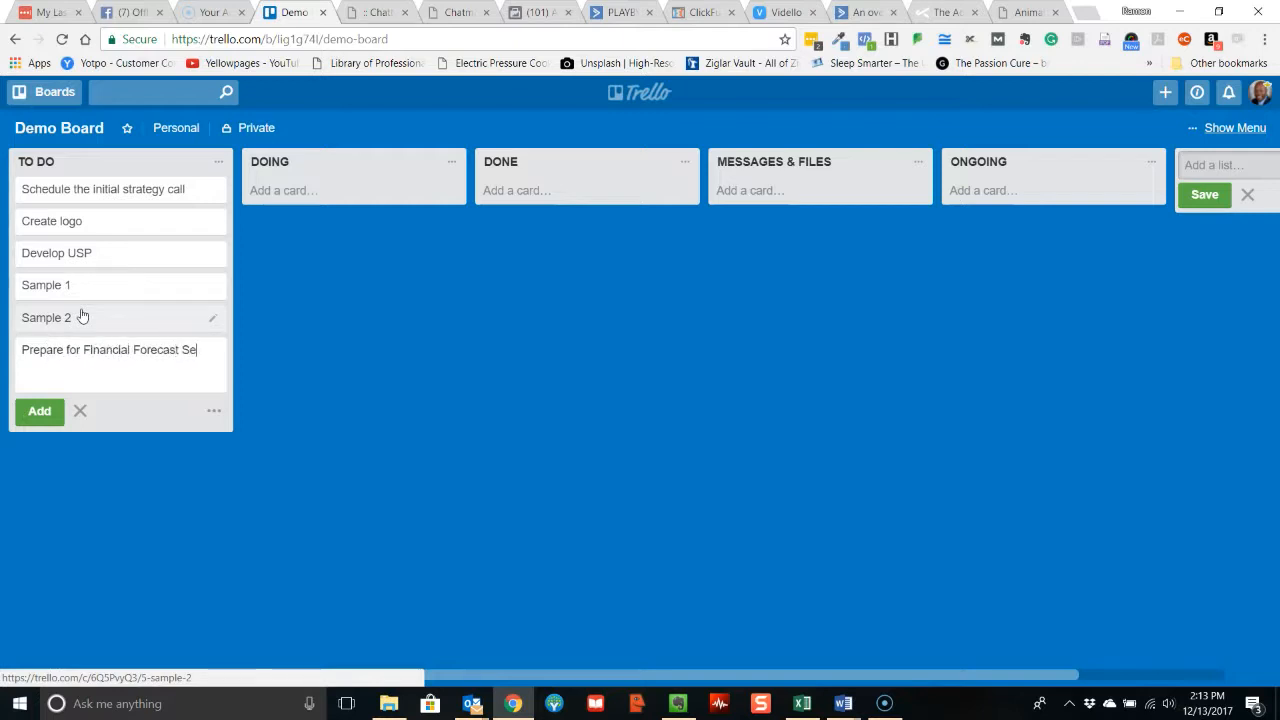
pyautogui.write('ssion')
pyautogui.press('Return')
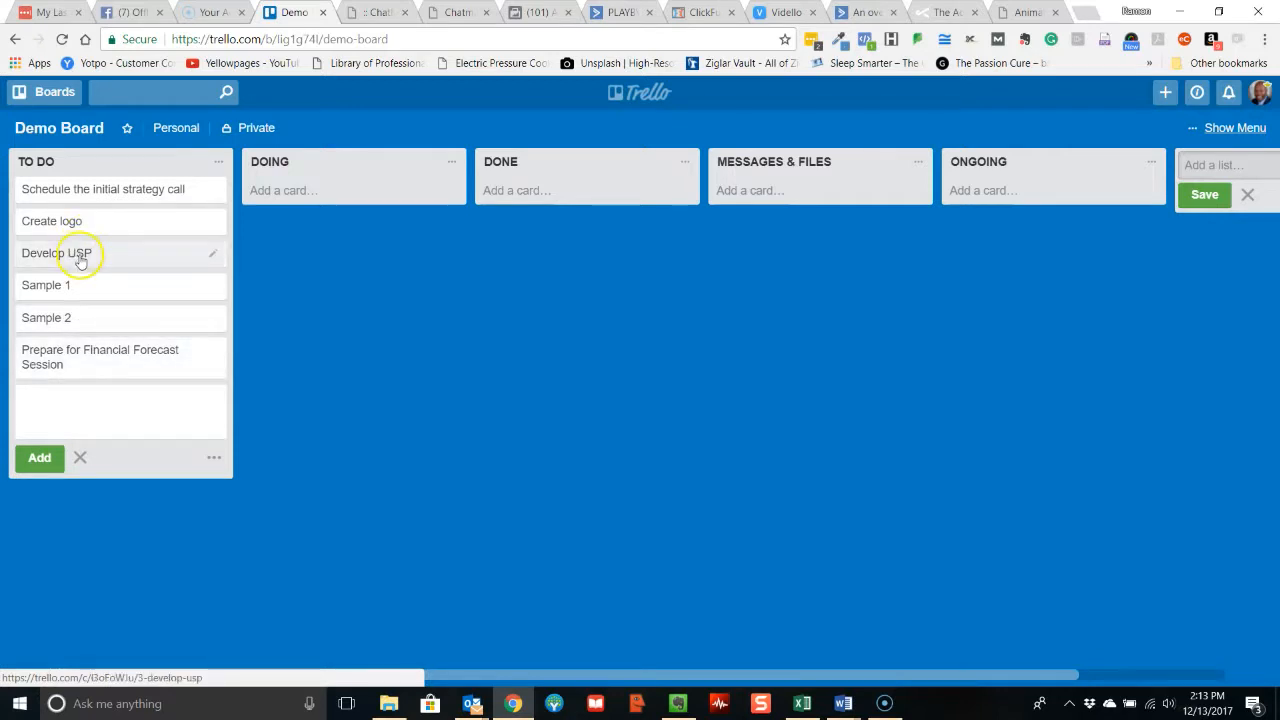
# Attach Financial Forecasting Spreadsheet from the computer's Documents > 48 DMC > 48 DMC Services > Financial Forecast folder to the Prepare for Financial Forecast Session card.
pyautogui.click(111, 367)
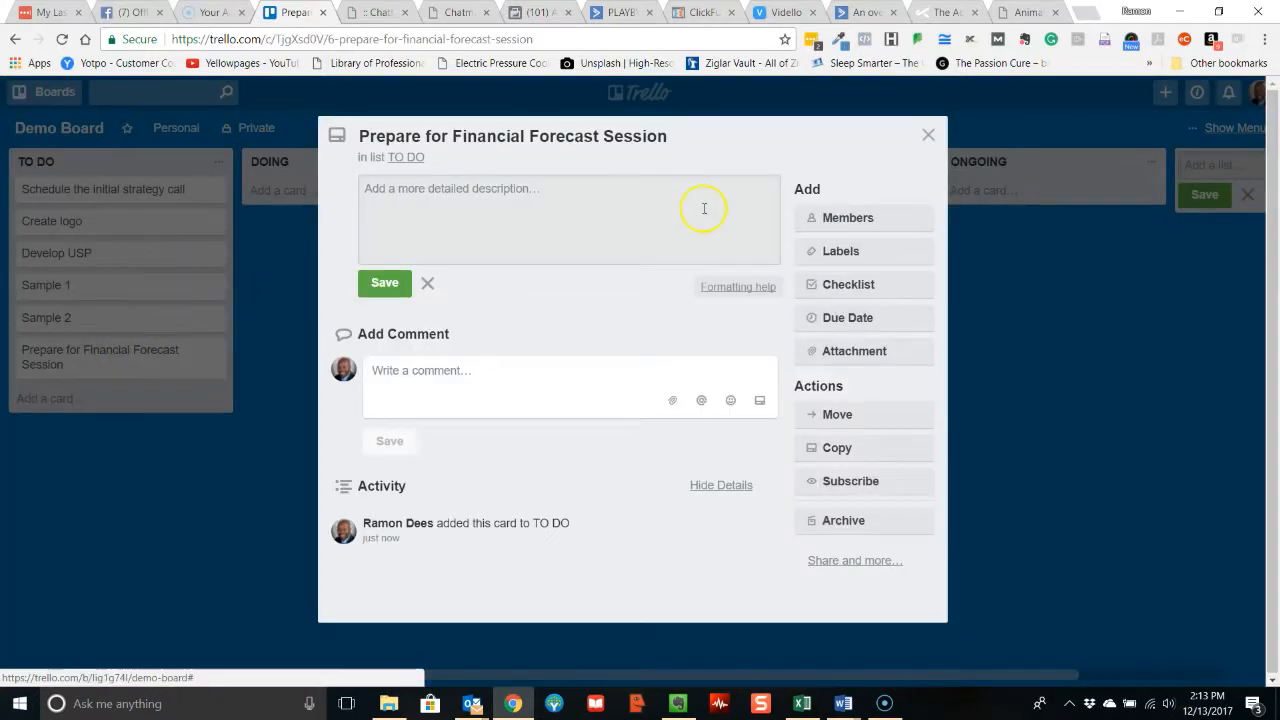
pyautogui.click(848, 354)
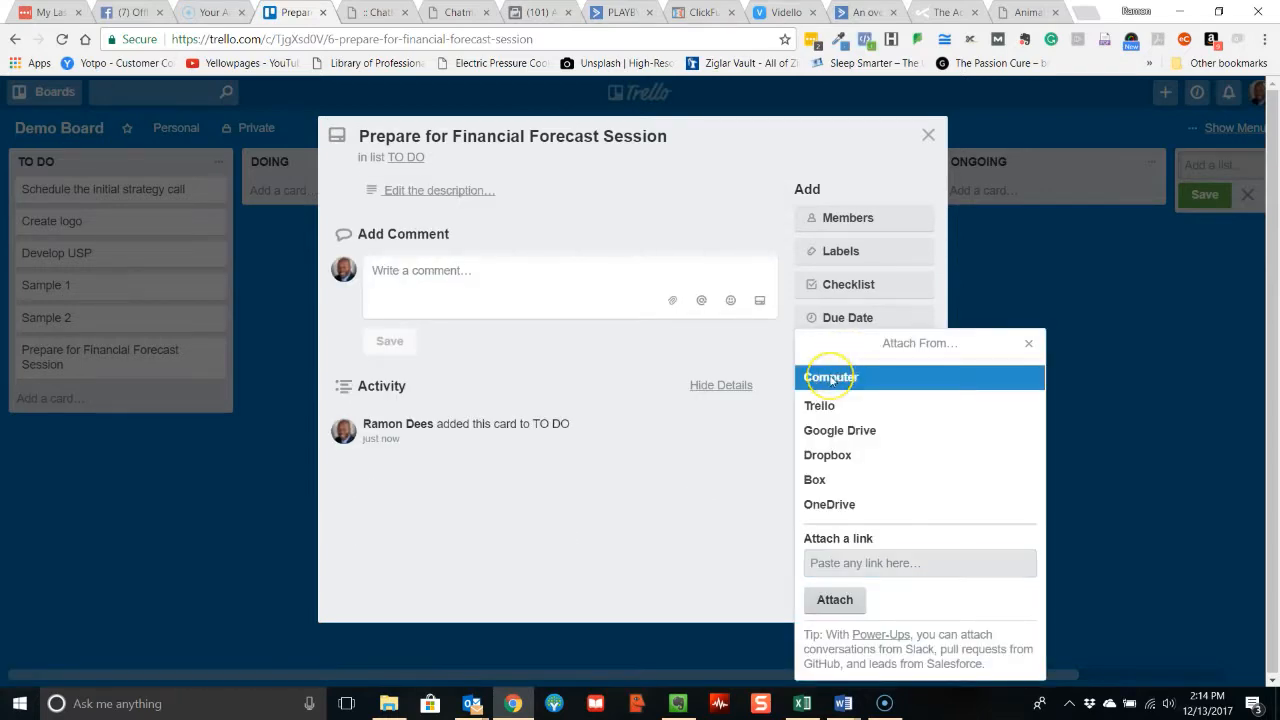
pyautogui.click(830, 377)
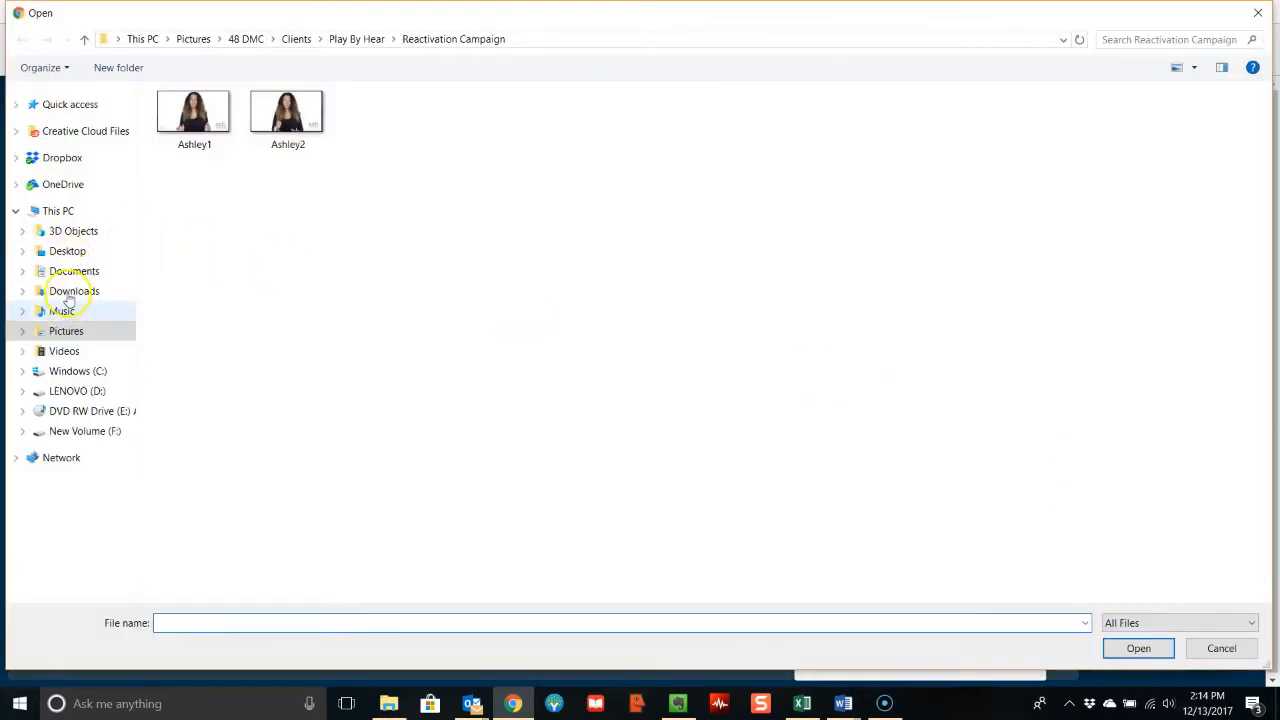
pyautogui.click(72, 279)
pyautogui.doubleClick(194, 117)
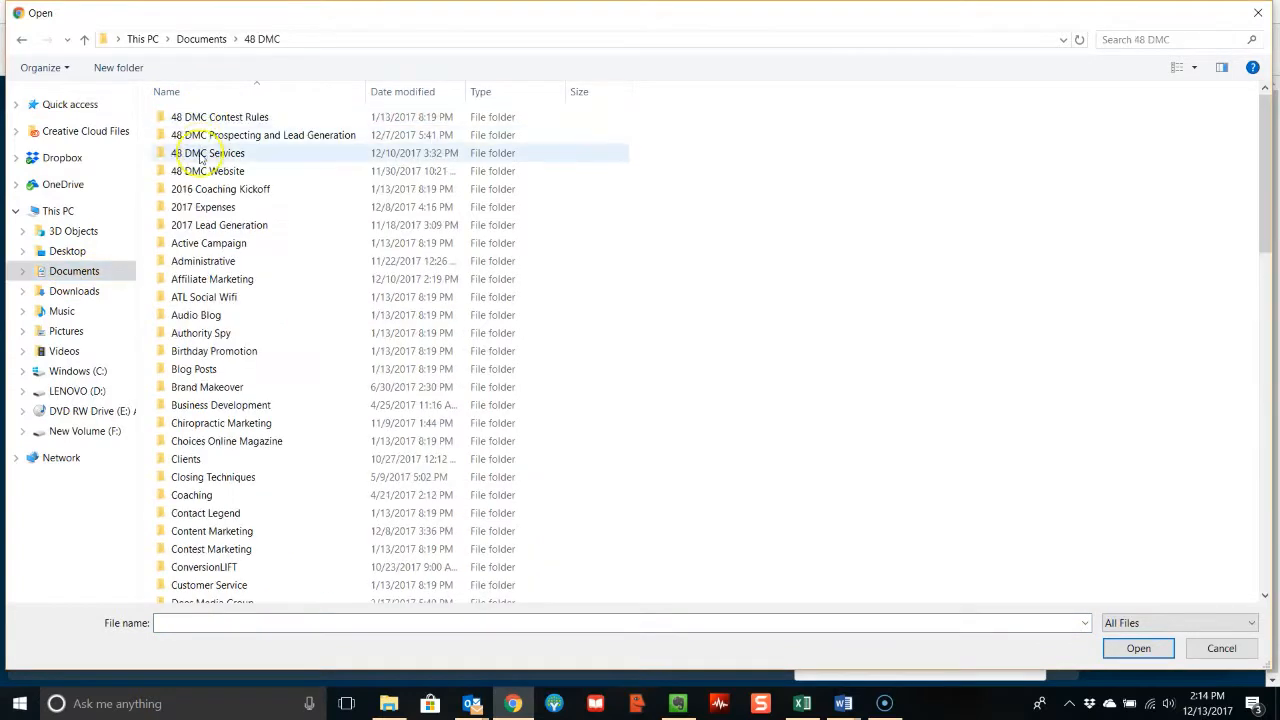
pyautogui.doubleClick(228, 153)
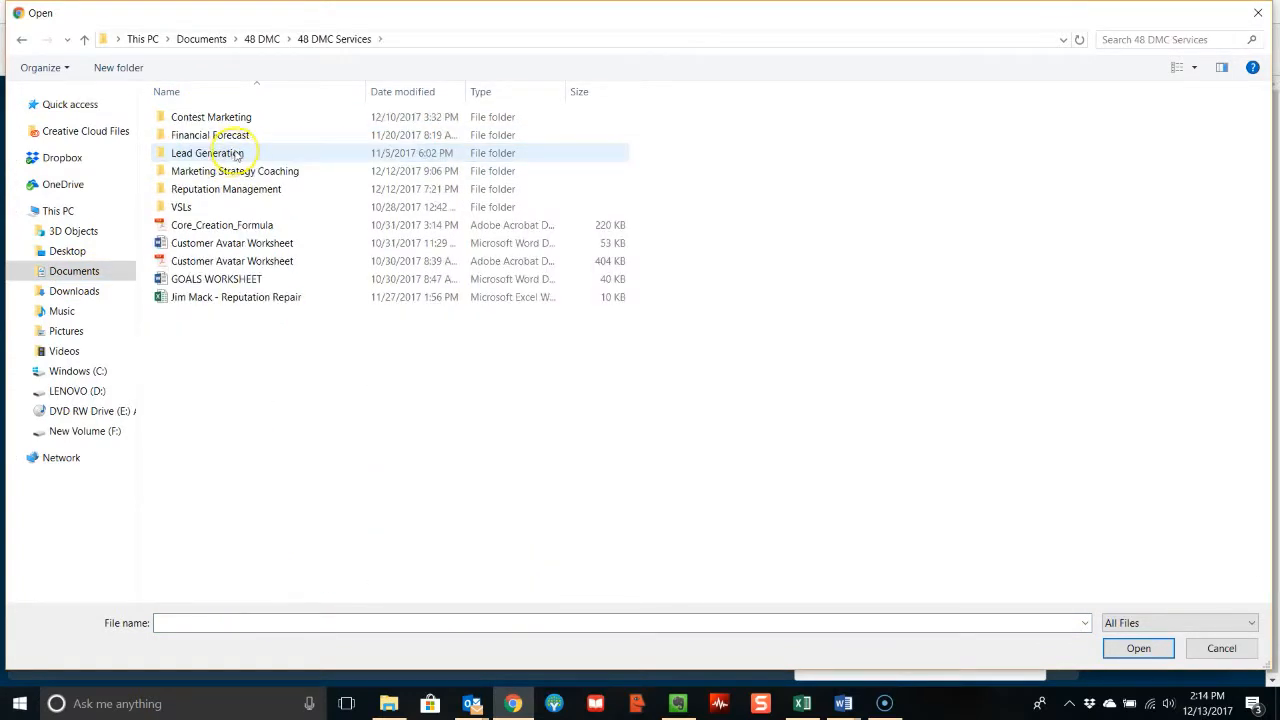
pyautogui.doubleClick(237, 133)
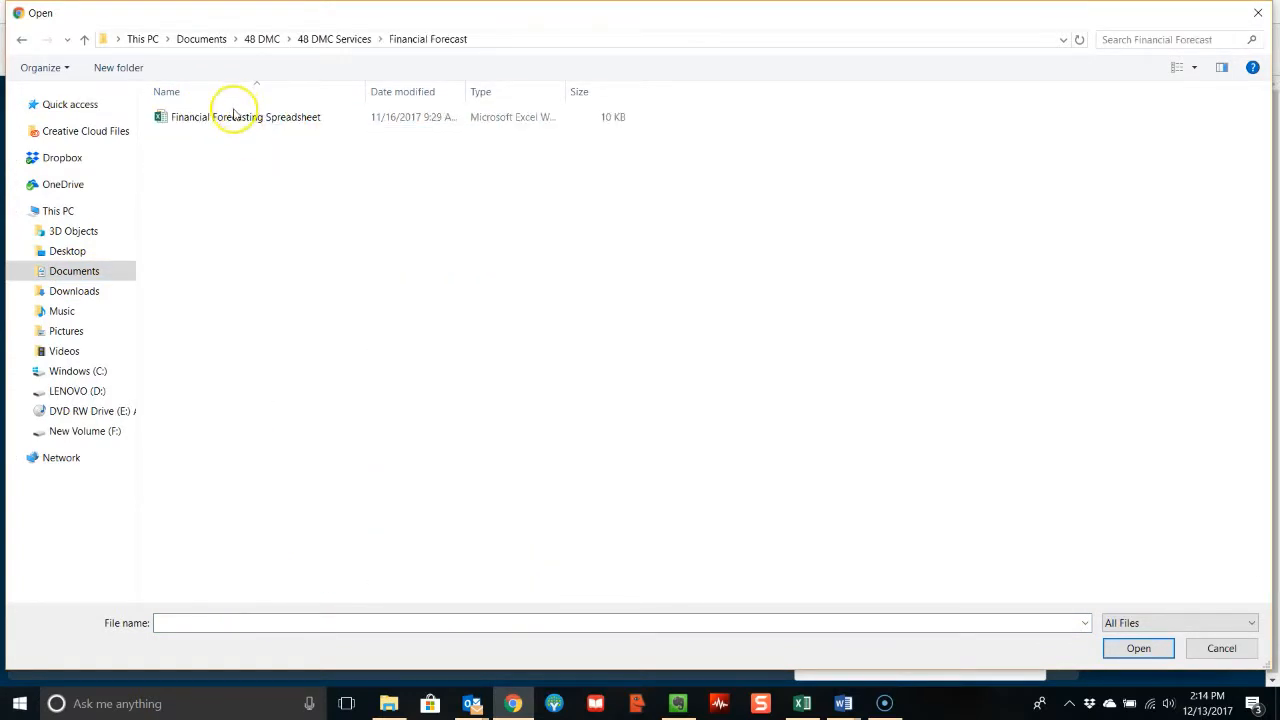
pyautogui.doubleClick(233, 118)
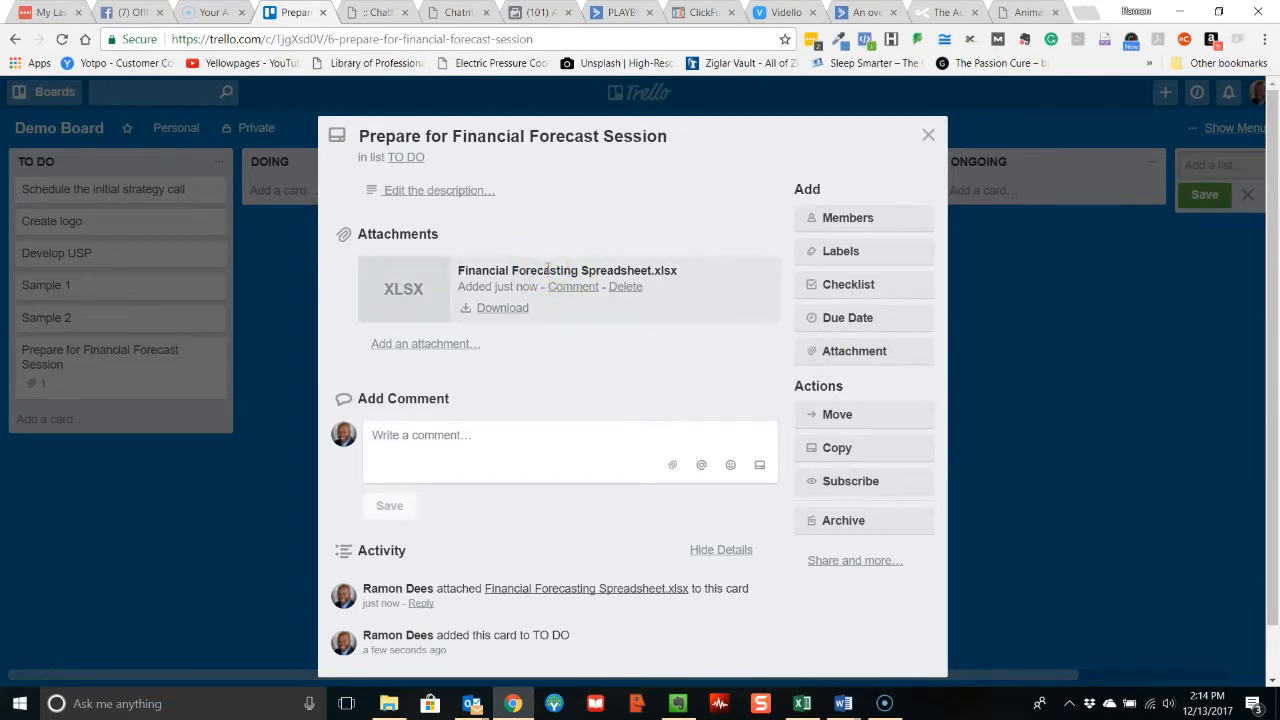
pyautogui.click(929, 135)
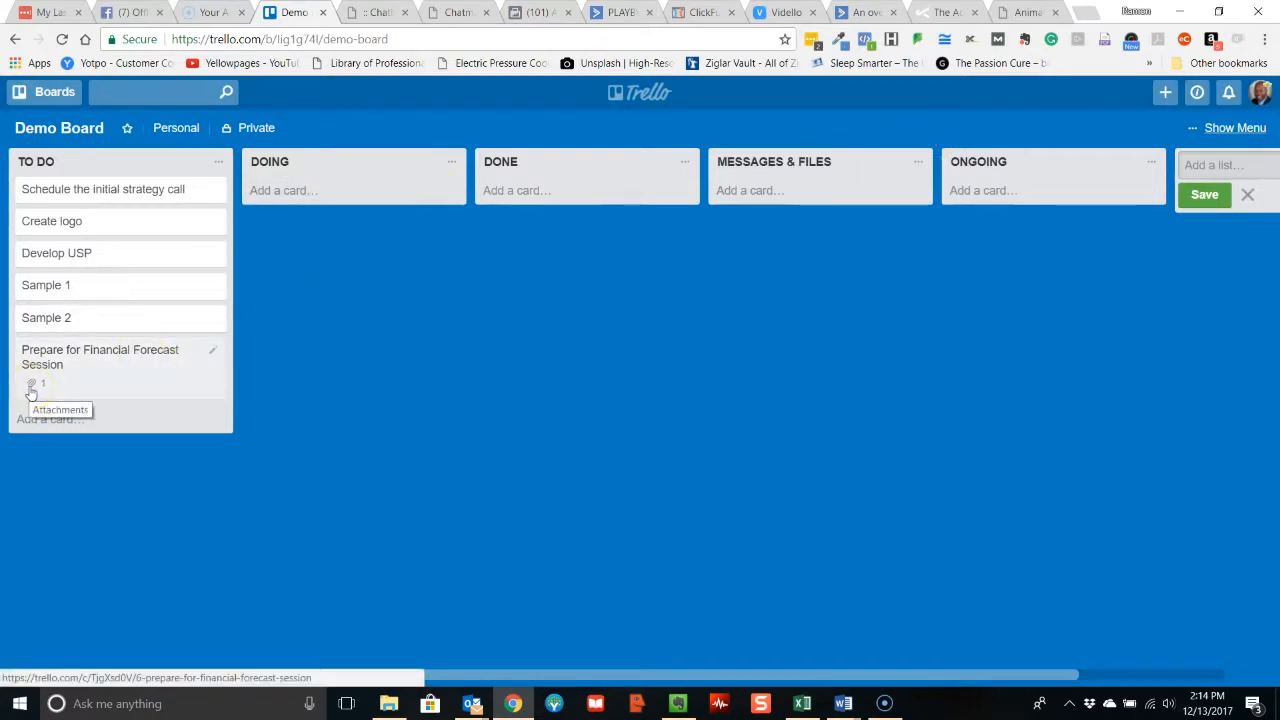
# Review the attachment on the Prepare for Financial Forecast Session card and close the card.
pyautogui.click(95, 360)
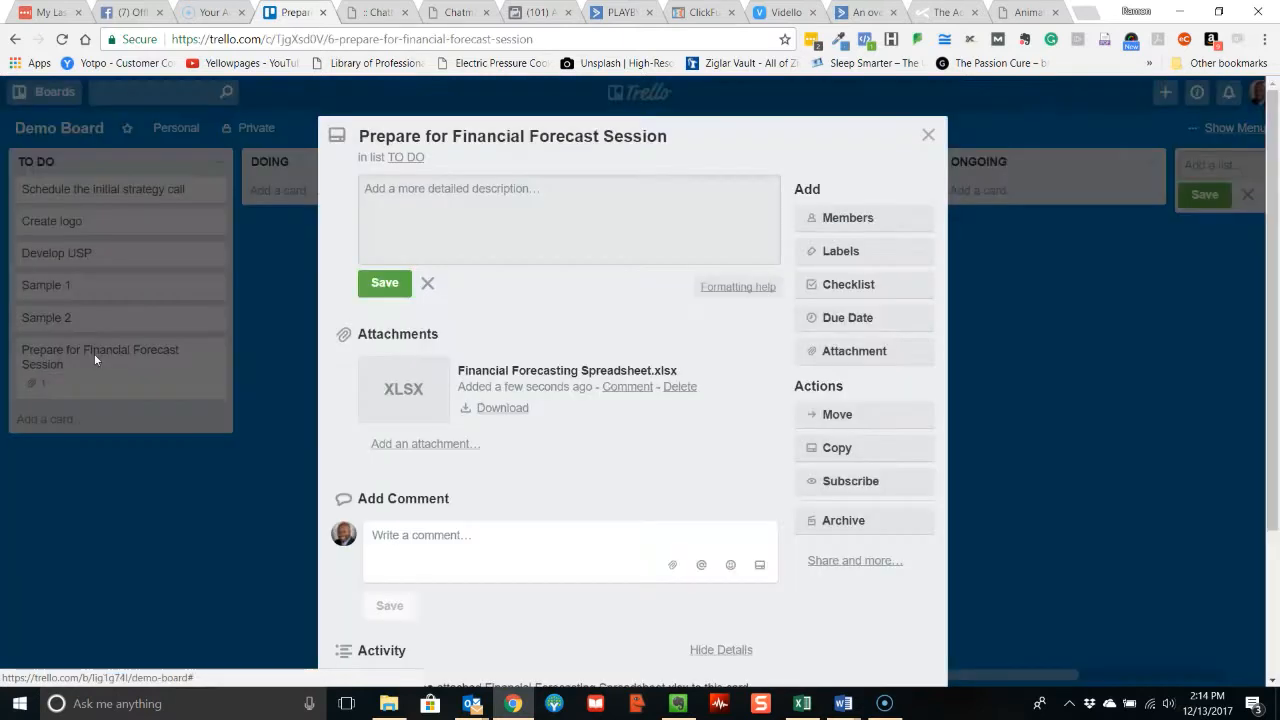
pyautogui.click(928, 135)
# Start a member invitation for Demo Board and enter the invitee's e-mail address.
pyautogui.click(1236, 127)
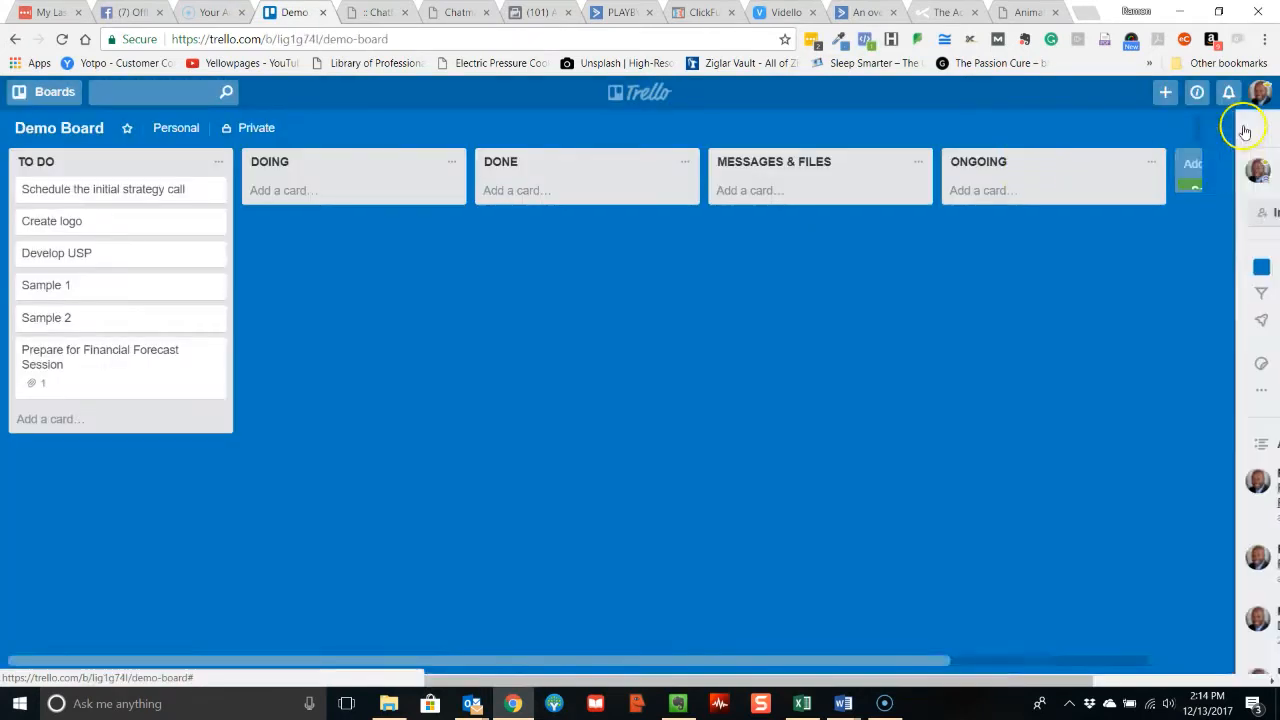
pyautogui.click(1080, 211)
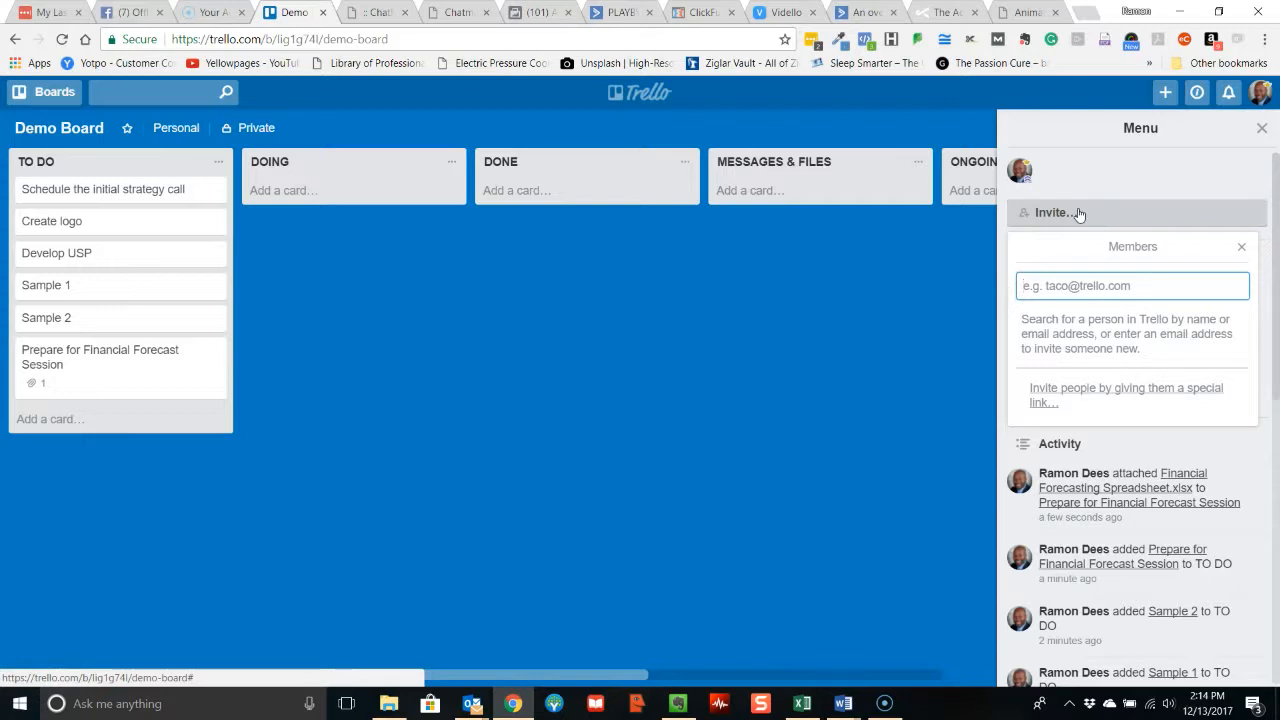
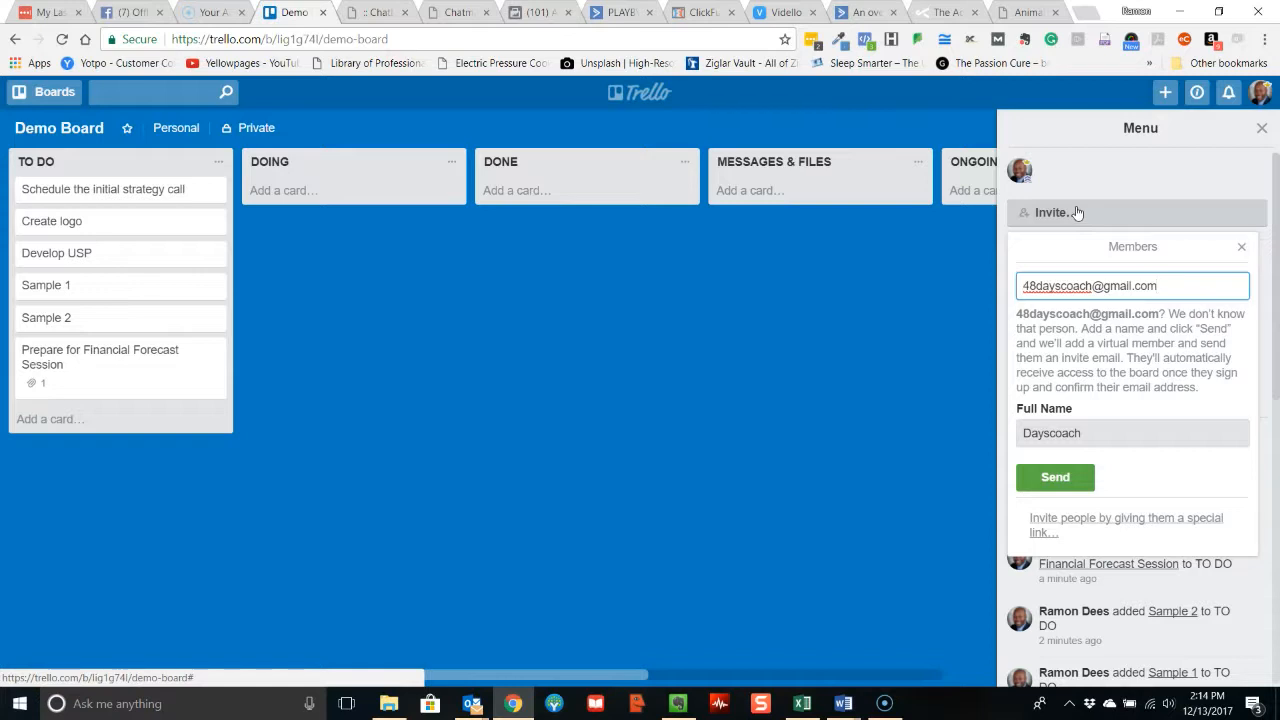
# Replace the suggested full name with the invitee's name, send the board invitation and close the board menu.
pyautogui.click(1022, 435)
pyautogui.moveTo(1022, 435); pyautogui.dragTo(1084, 435)
pyautogui.write('Demo ')
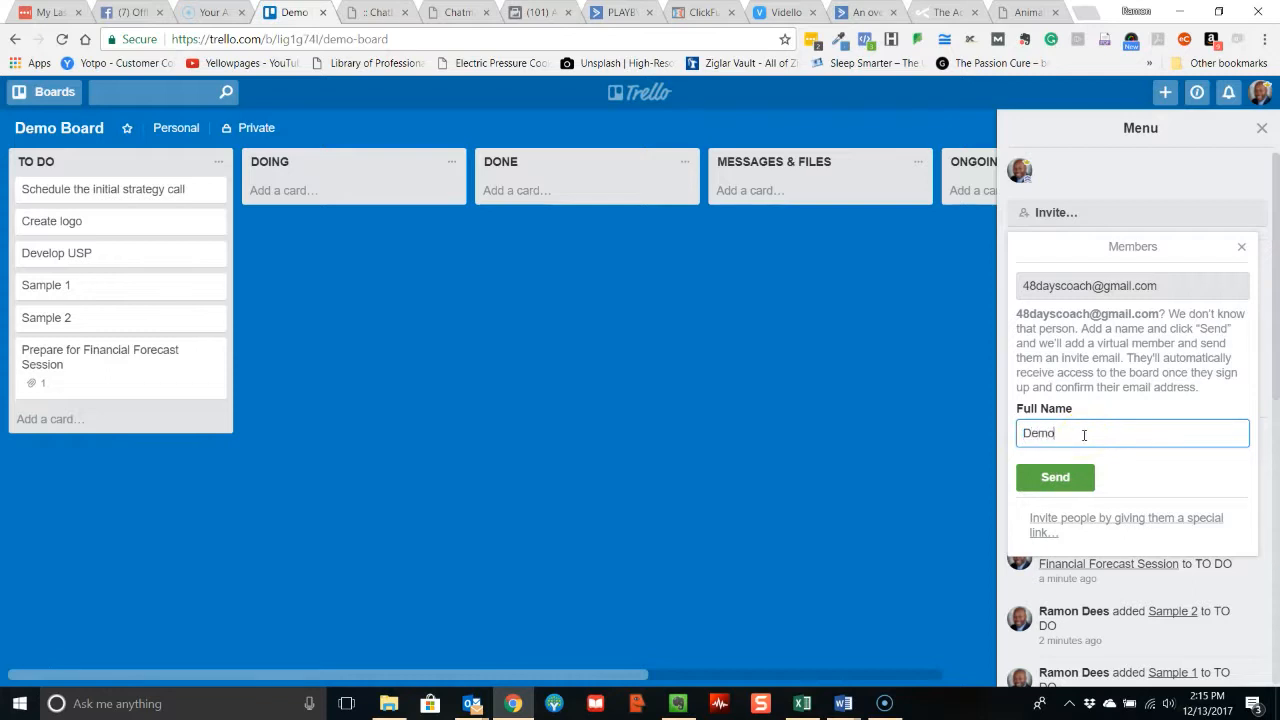
pyautogui.write('Person')
pyautogui.click(1077, 480)
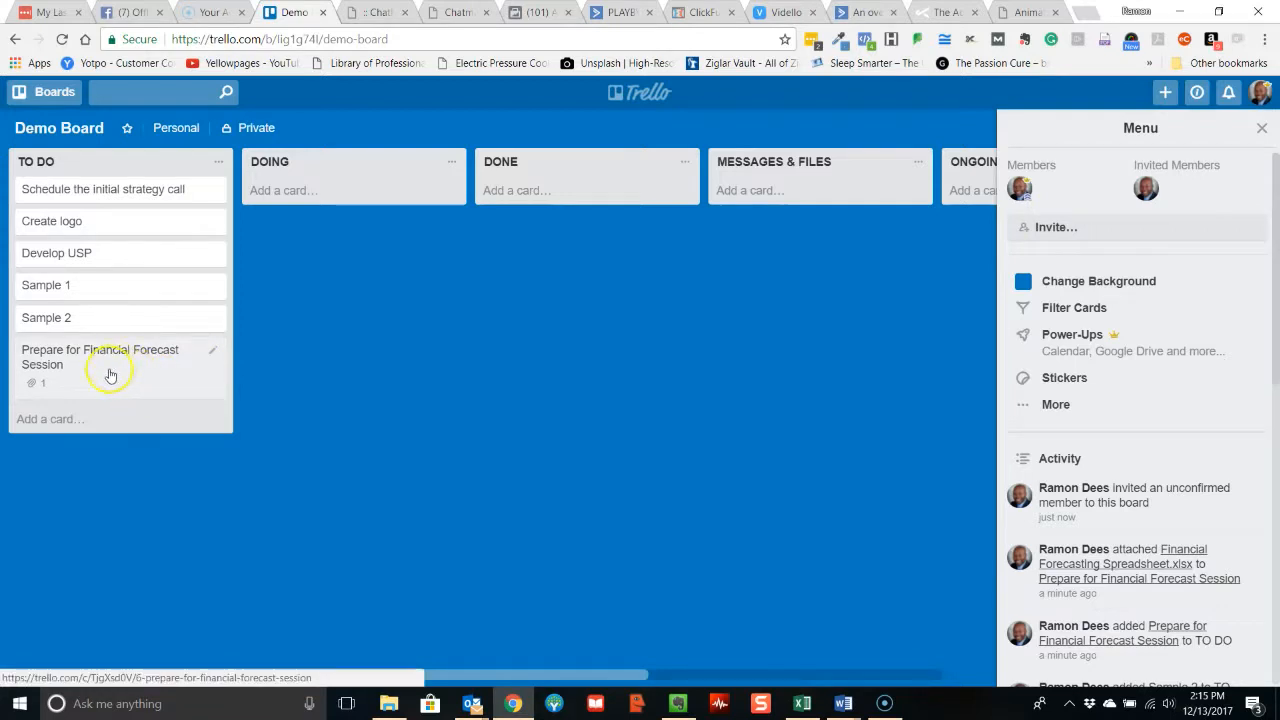
pyautogui.click(1262, 131)
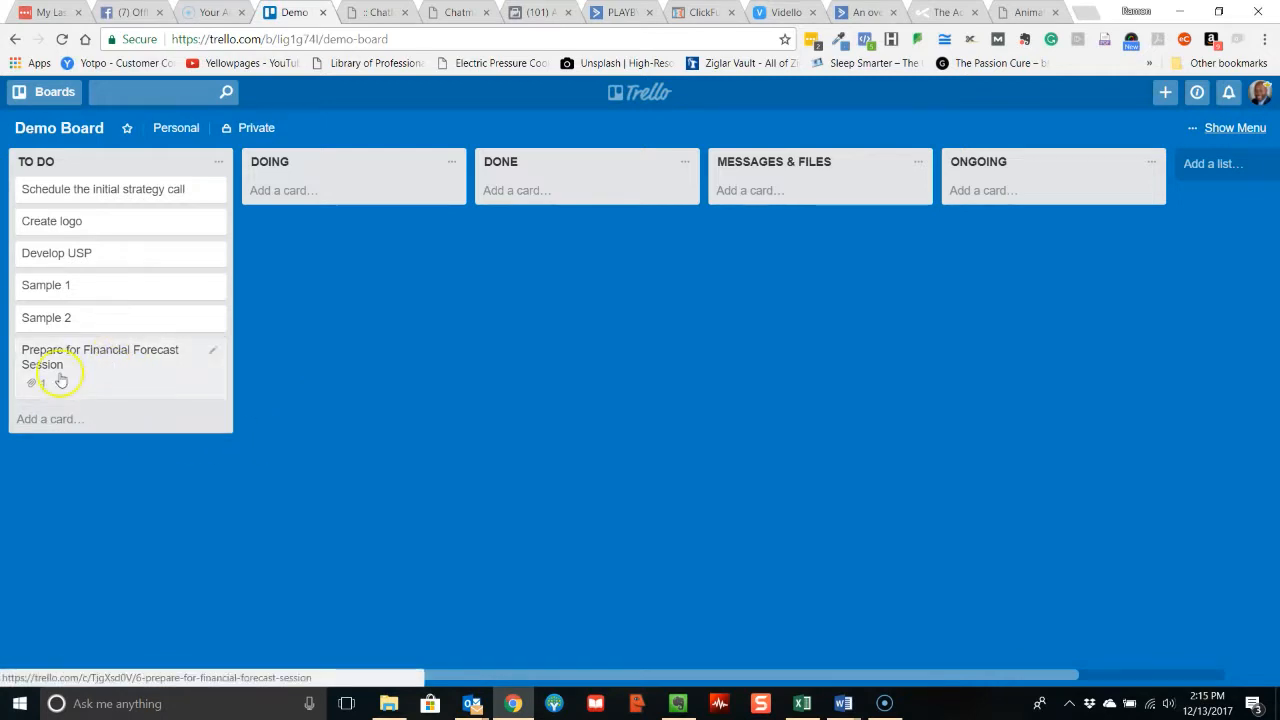
# Assign both the invited demo member and the board owner to the Prepare for Financial Forecast Session card, and close the card.
pyautogui.click(91, 364)
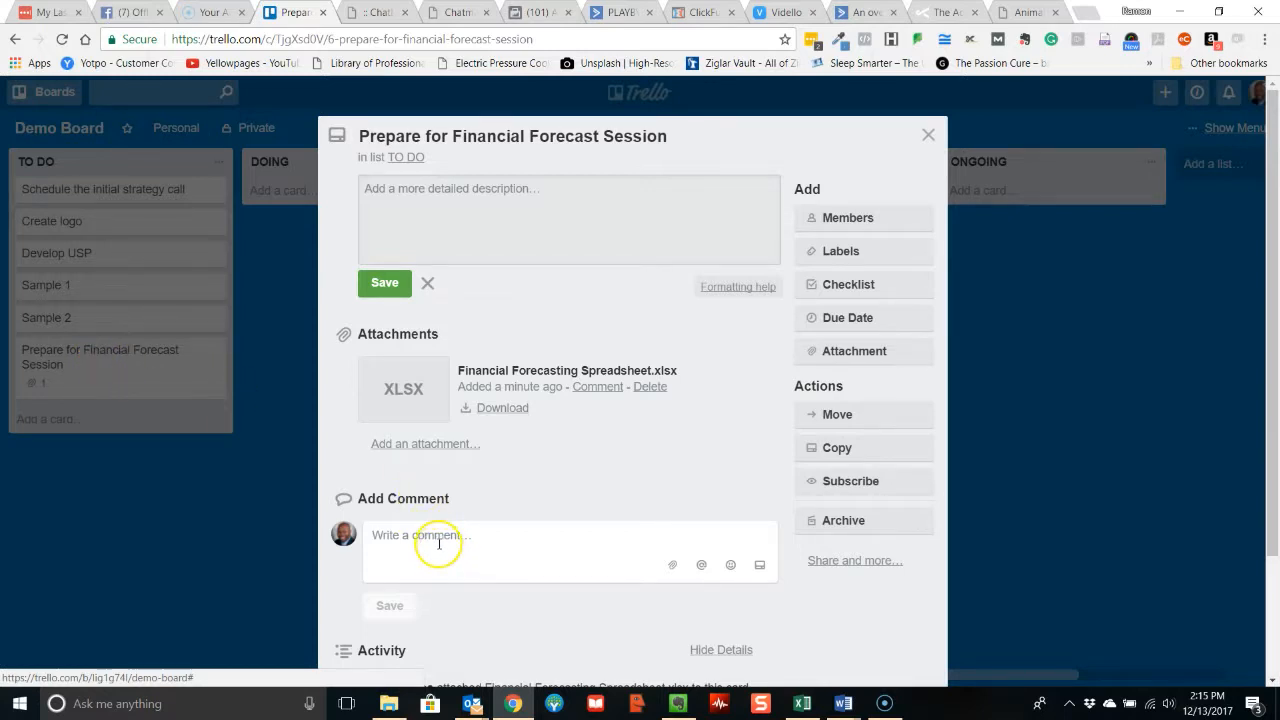
pyautogui.click(850, 216)
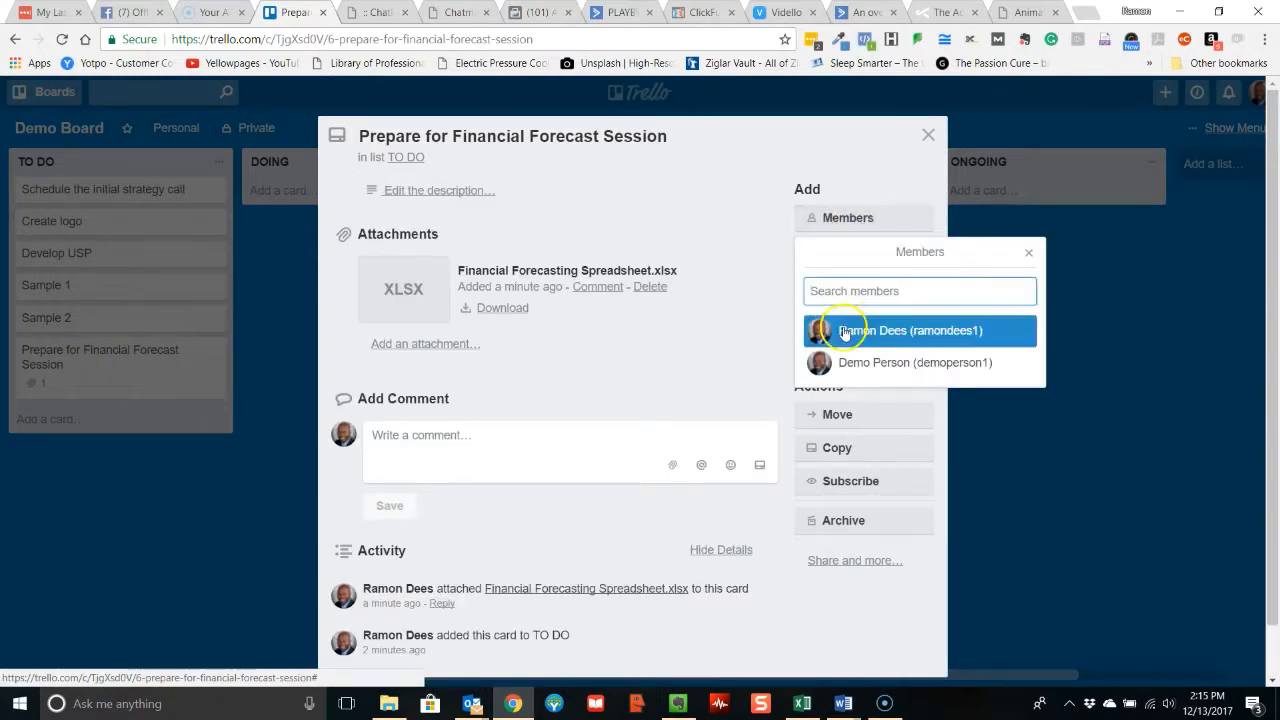
pyautogui.click(859, 365)
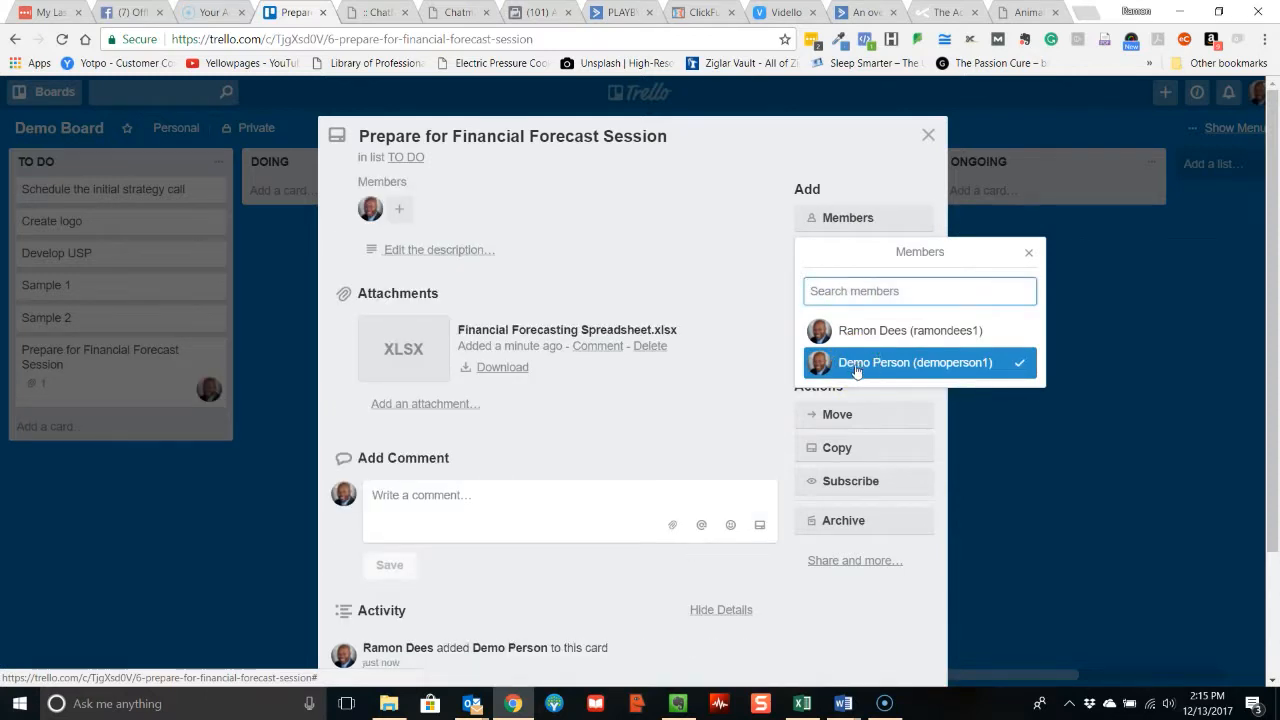
pyautogui.click(862, 332)
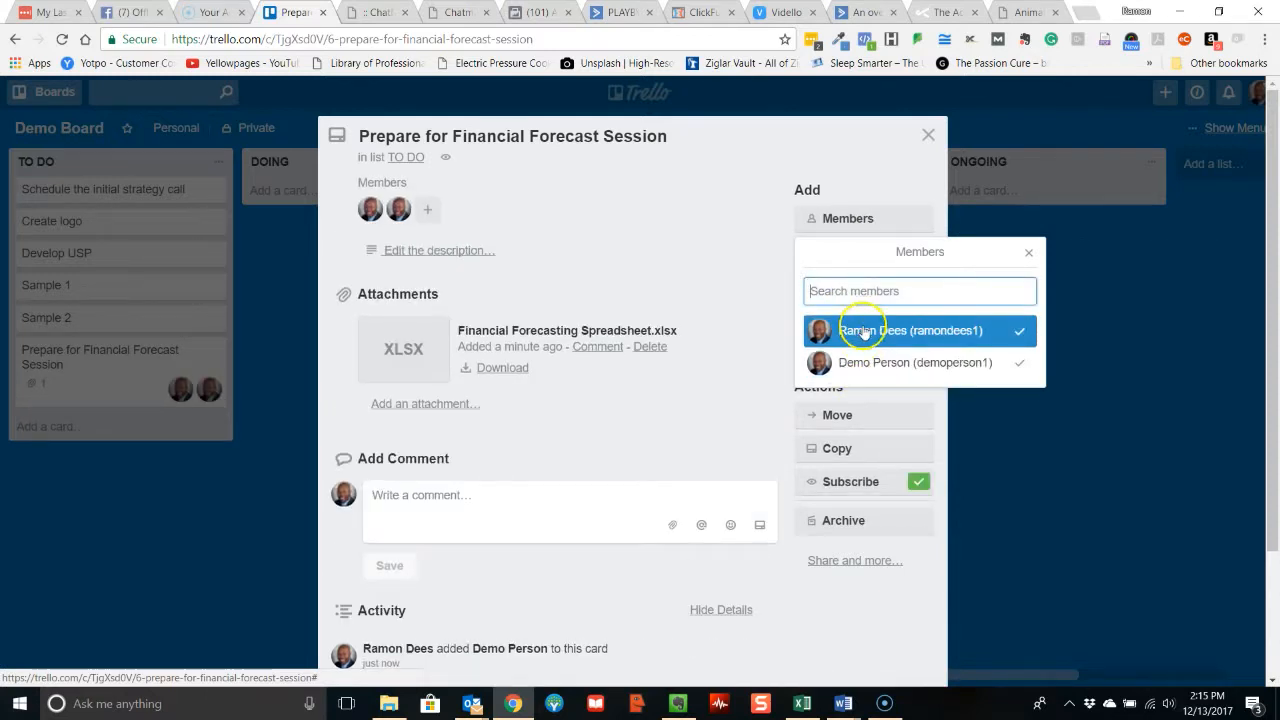
pyautogui.click(254, 520)
pyautogui.click(928, 136)
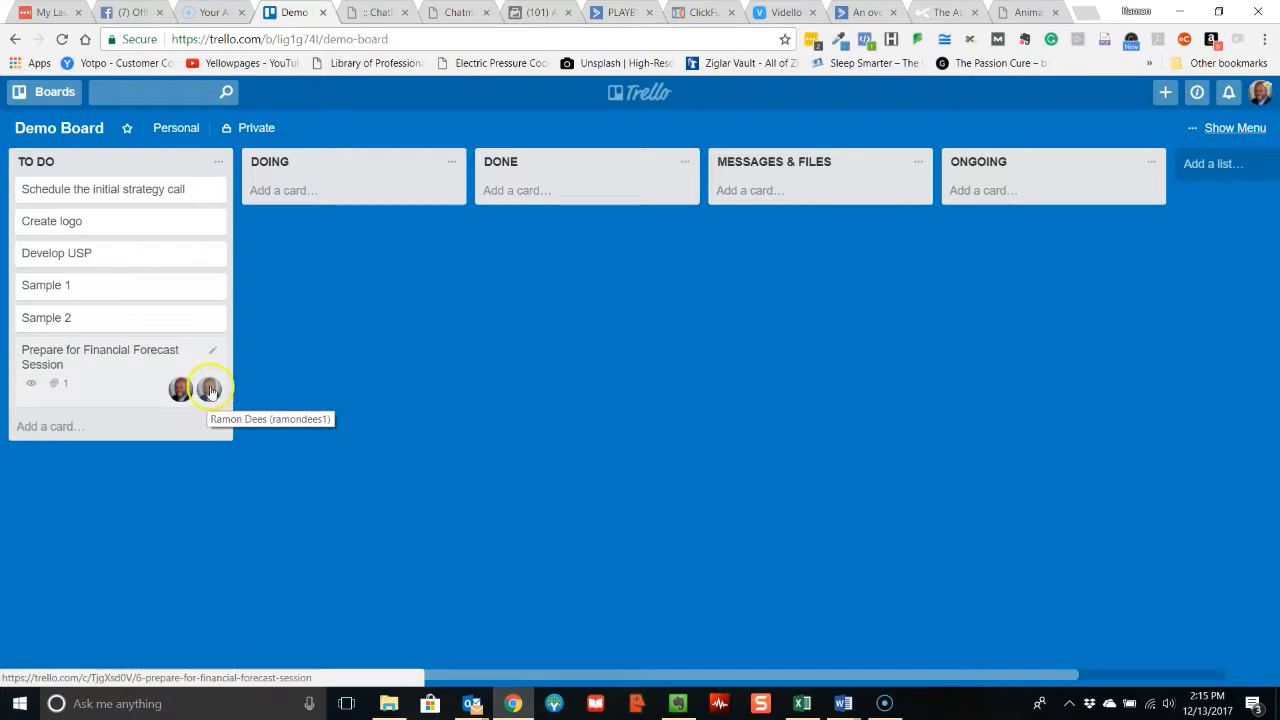
# Write a comment on the Prepare for Financial Forecast Session card mentioning the demo member, with "This is my note to you!!" below.
pyautogui.click(121, 389)
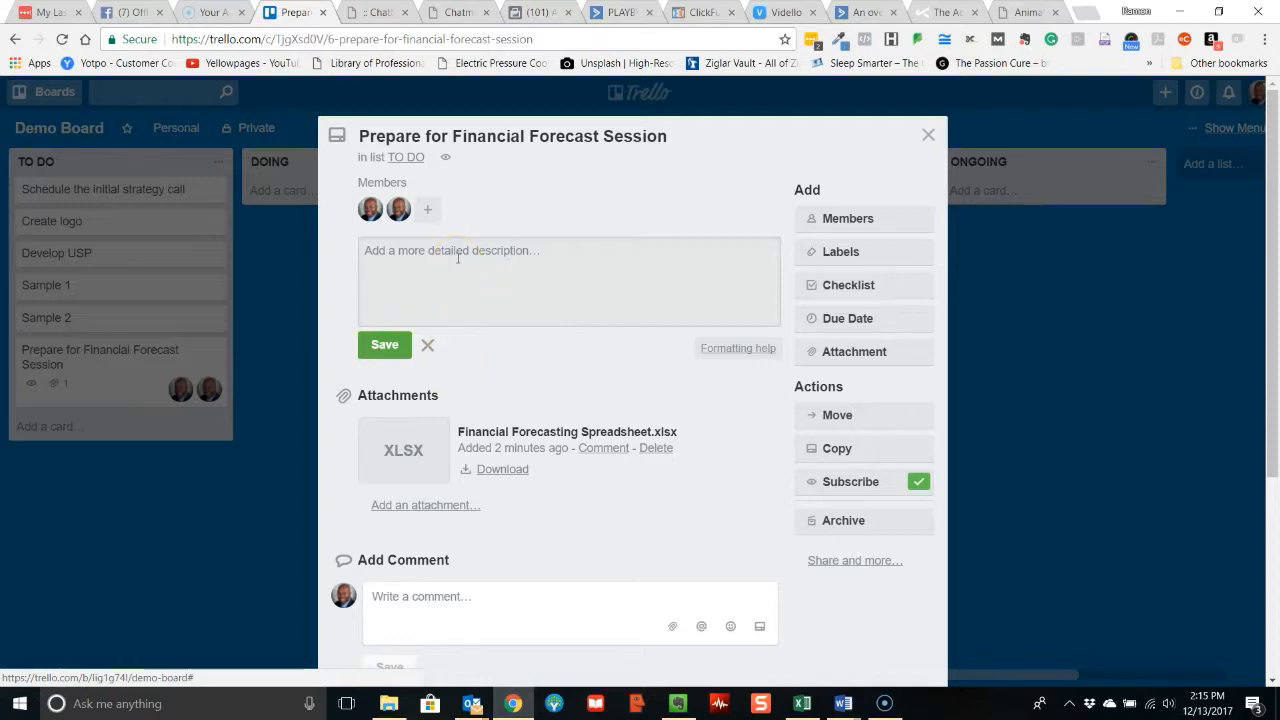
pyautogui.click(431, 606)
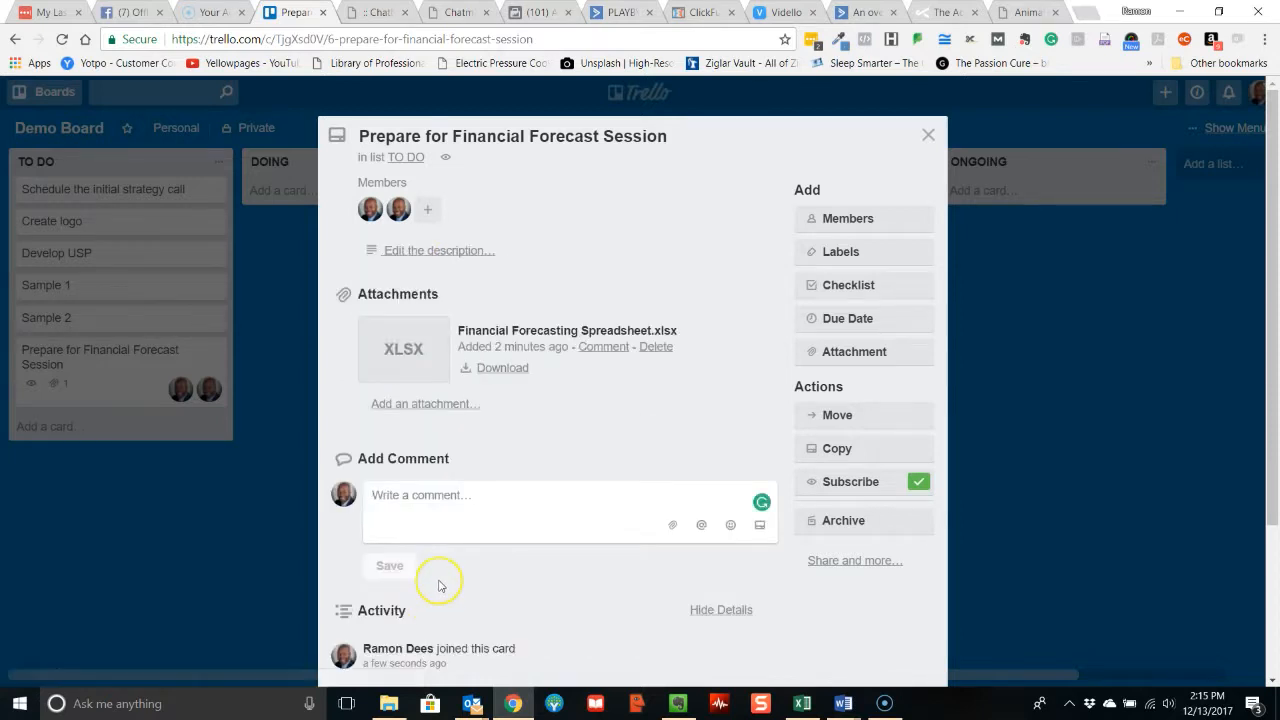
pyautogui.write('@')
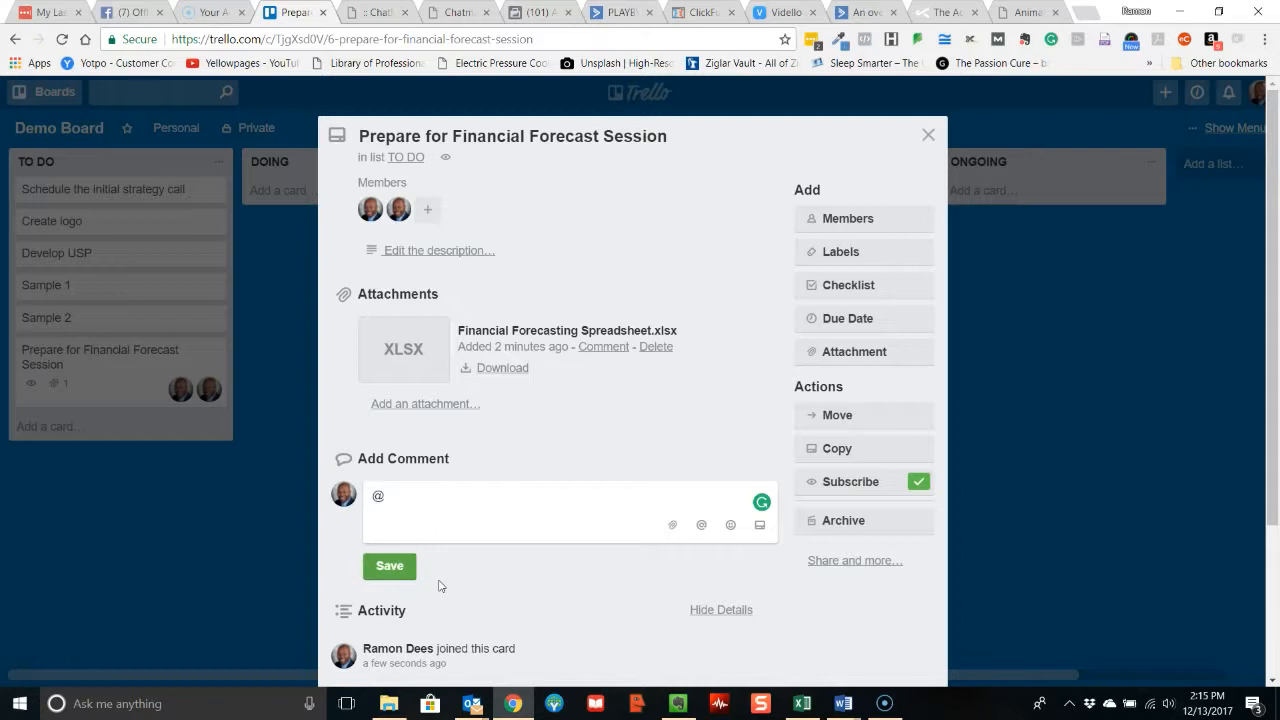
pyautogui.write('de')
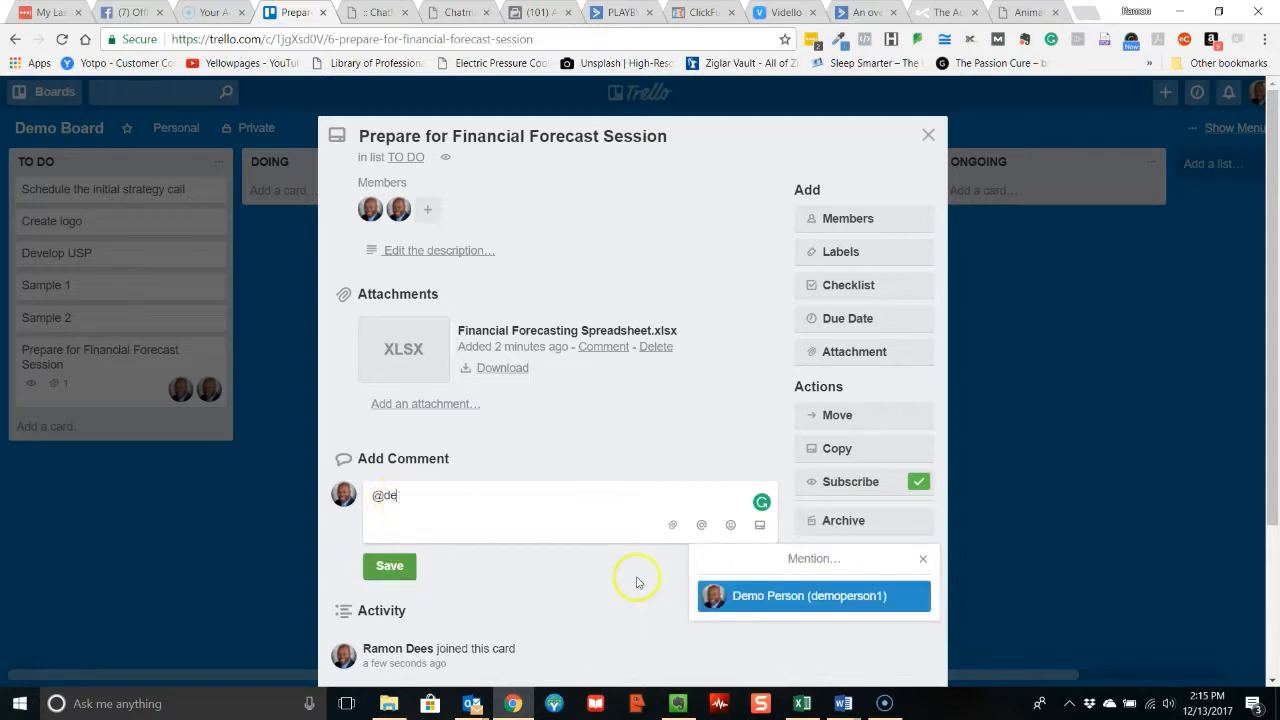
pyautogui.click(810, 596)
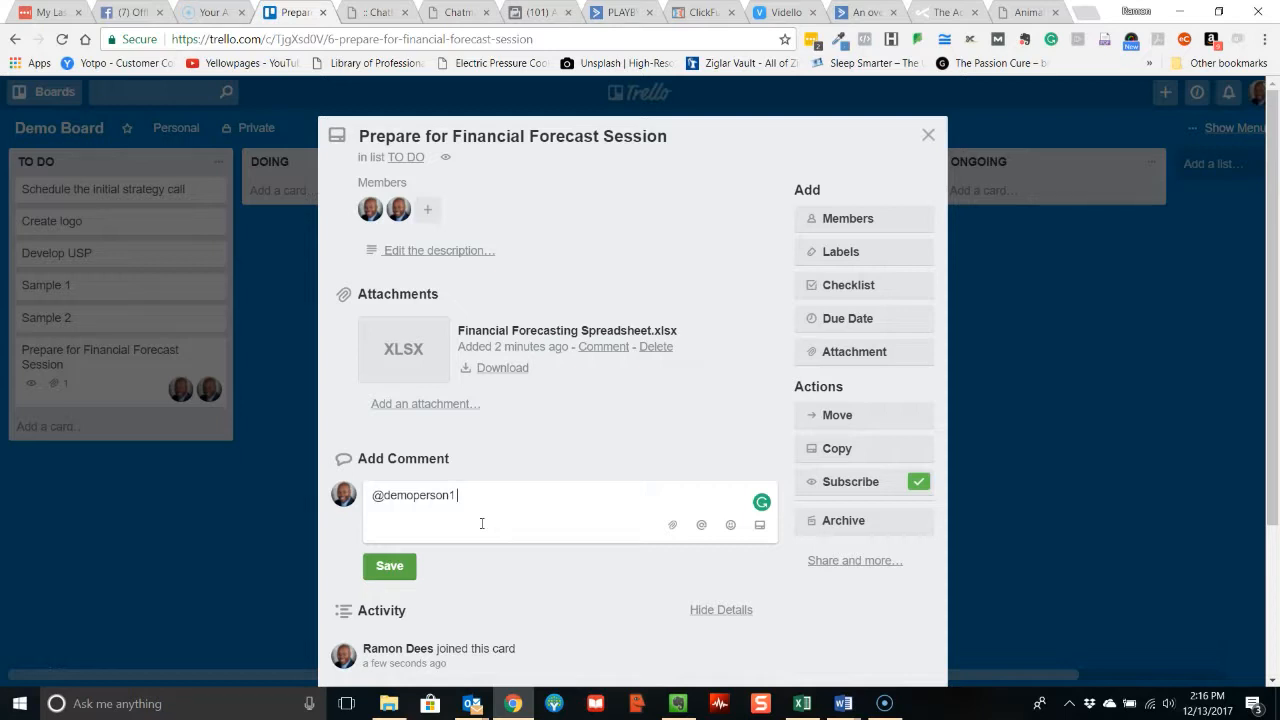
pyautogui.press('Return')
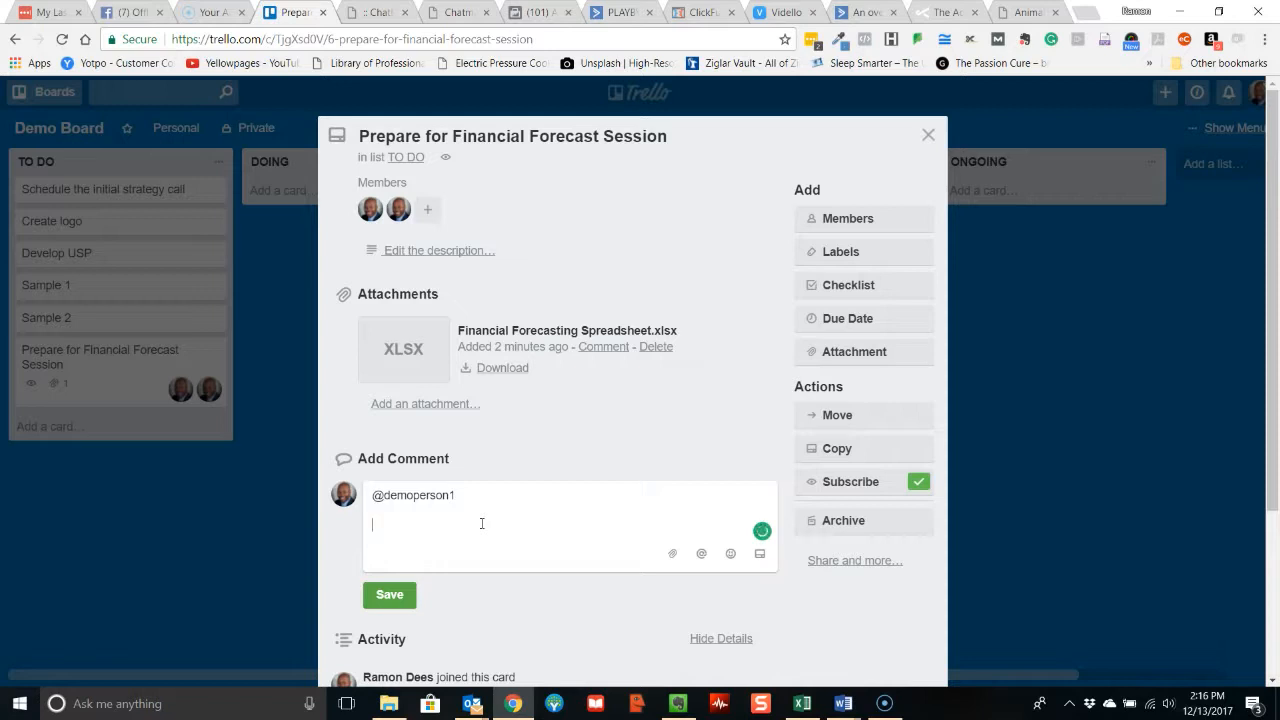
pyautogui.write('This is my note to you!!')
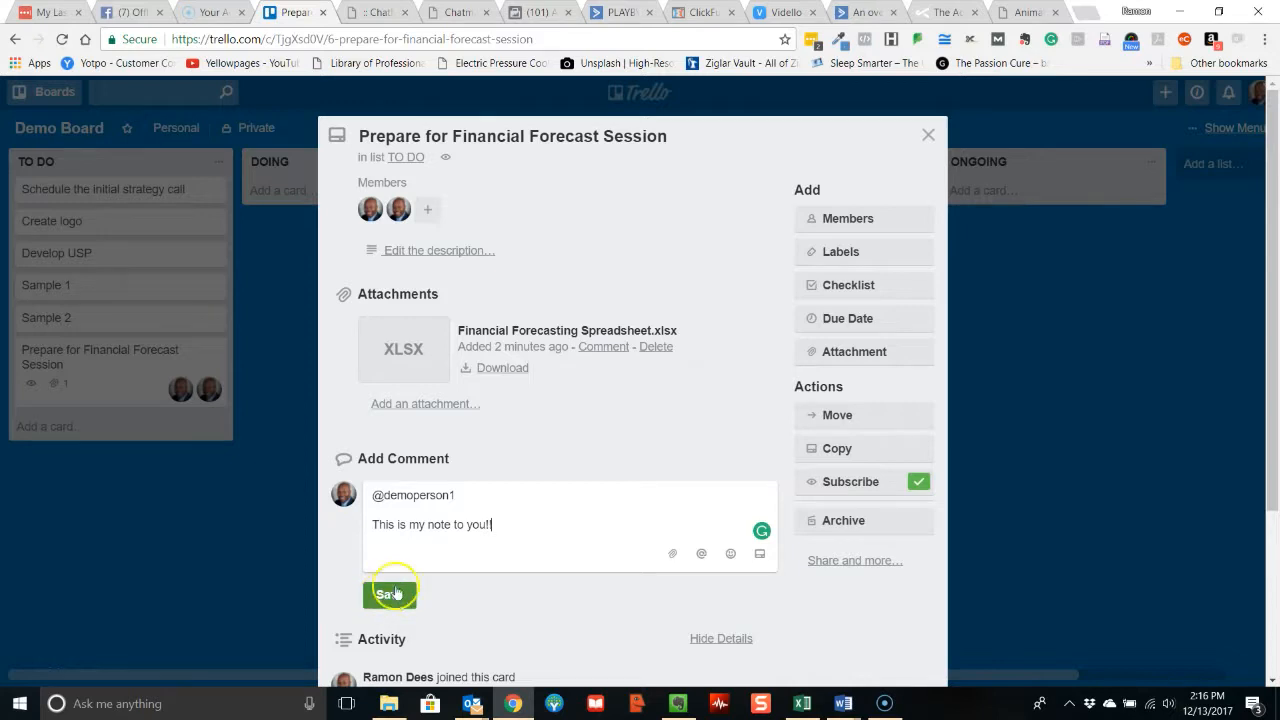
# Attach Customer Avatar Worksheet.pdf from the computer's 48 DMC Services > Marketing Strategy Coaching folder to the comment, and save the comment.
pyautogui.click(671, 555)
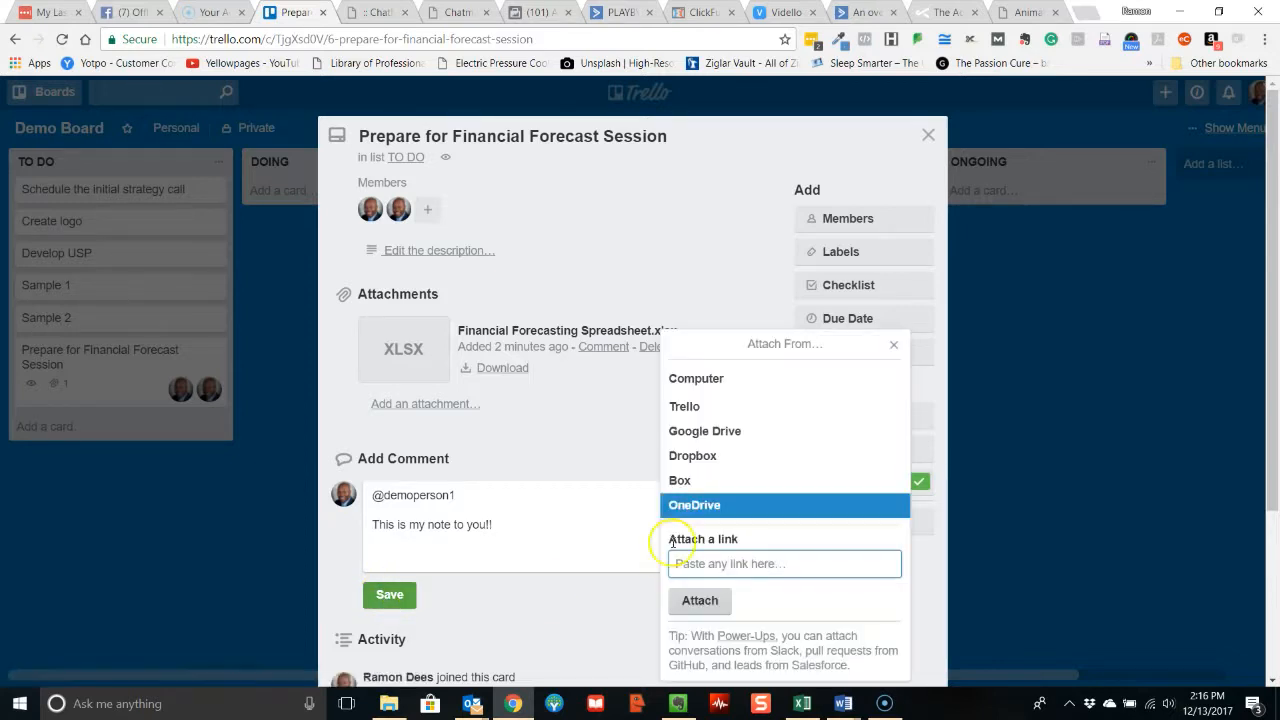
pyautogui.click(681, 380)
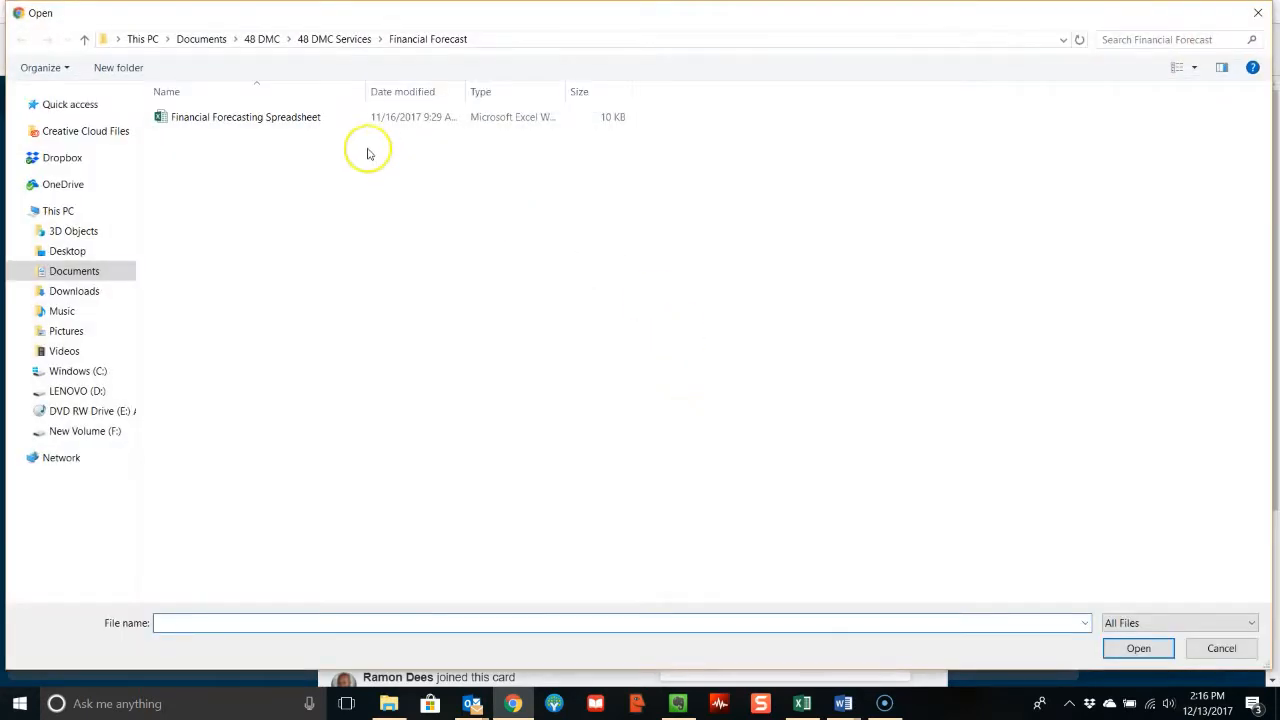
pyautogui.click(340, 40)
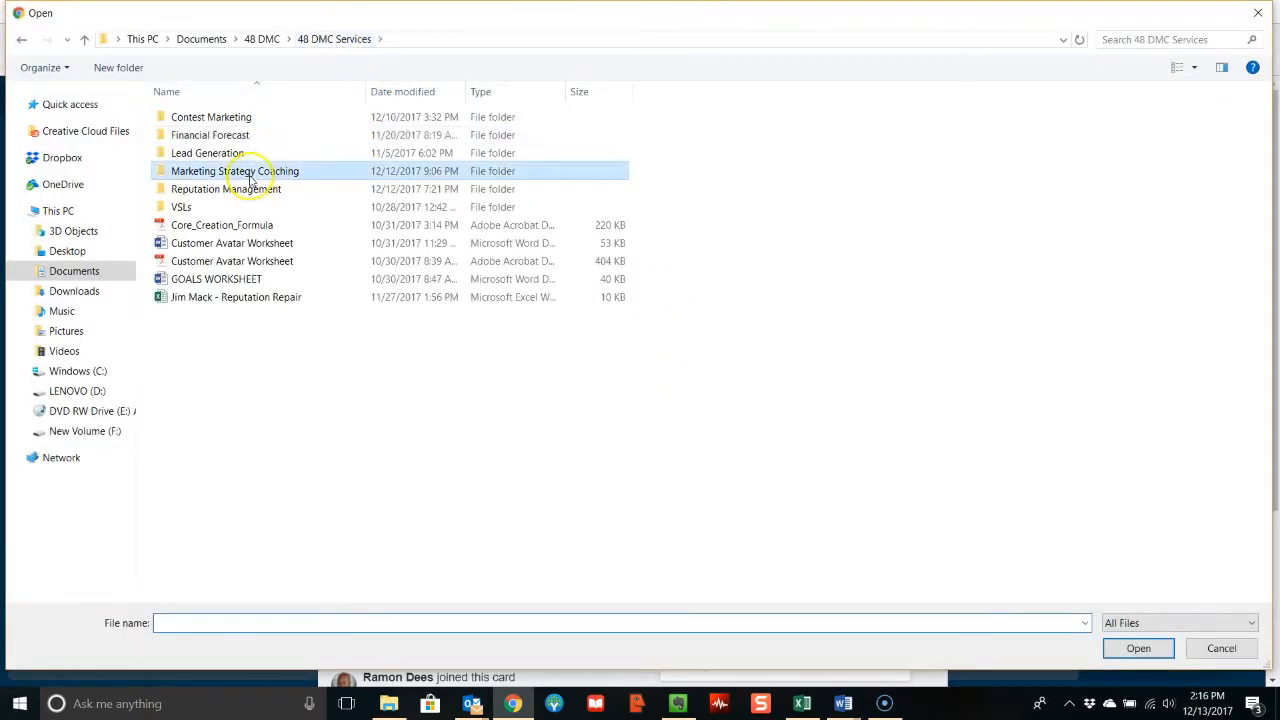
pyautogui.doubleClick(280, 172)
pyautogui.doubleClick(233, 136)
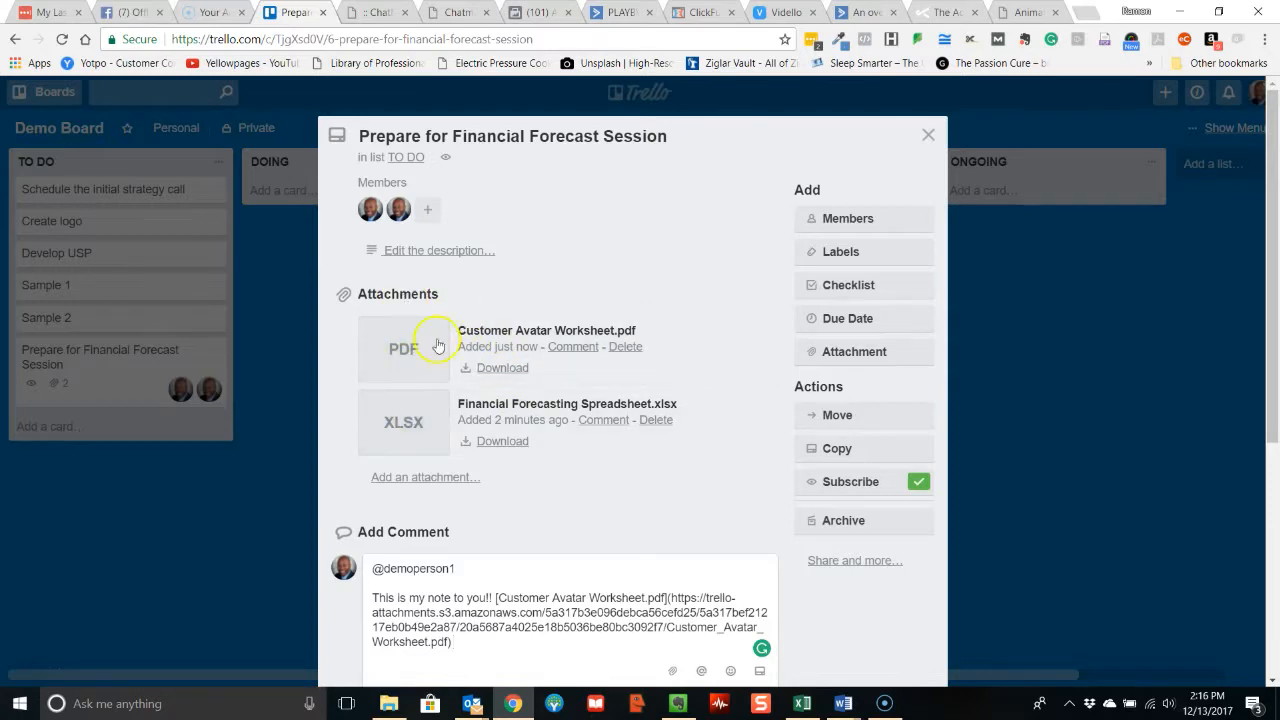
pyautogui.scroll(-3, 610, 408)
pyautogui.click(392, 462)
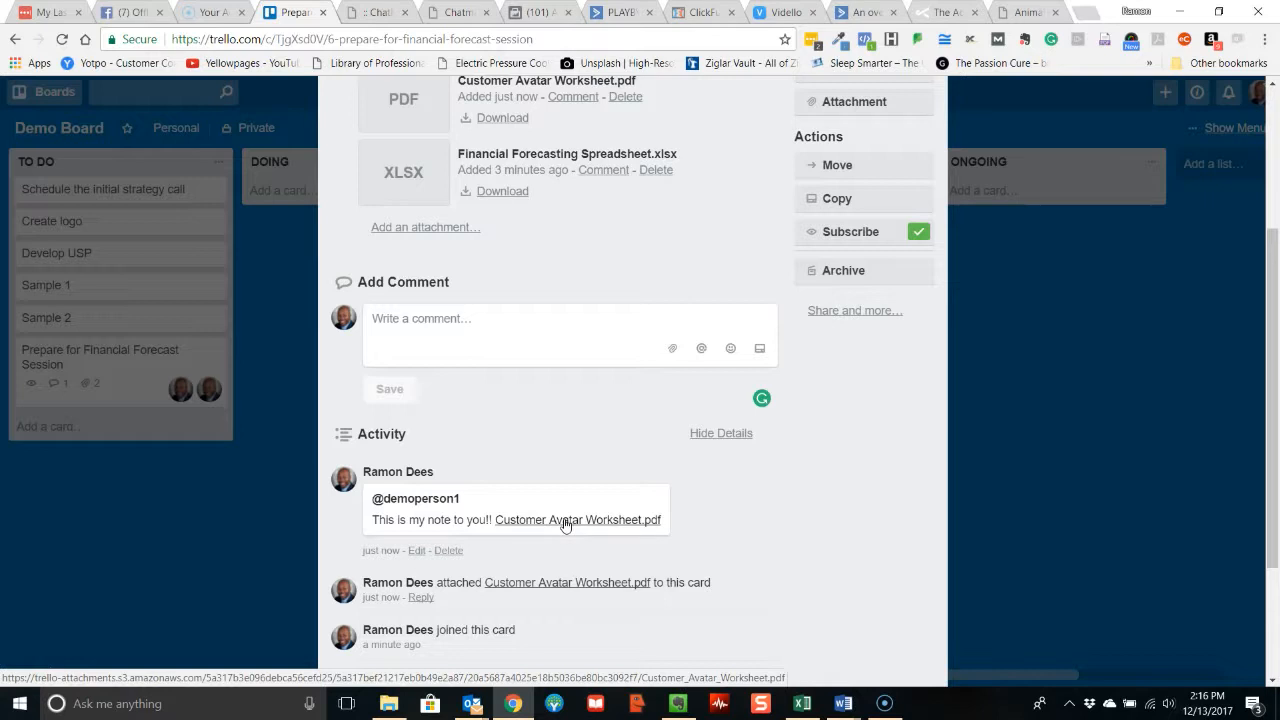
# Review the card's member assignments and the board's invitation form, closing each without changes.
pyautogui.scroll(3, 565, 520)
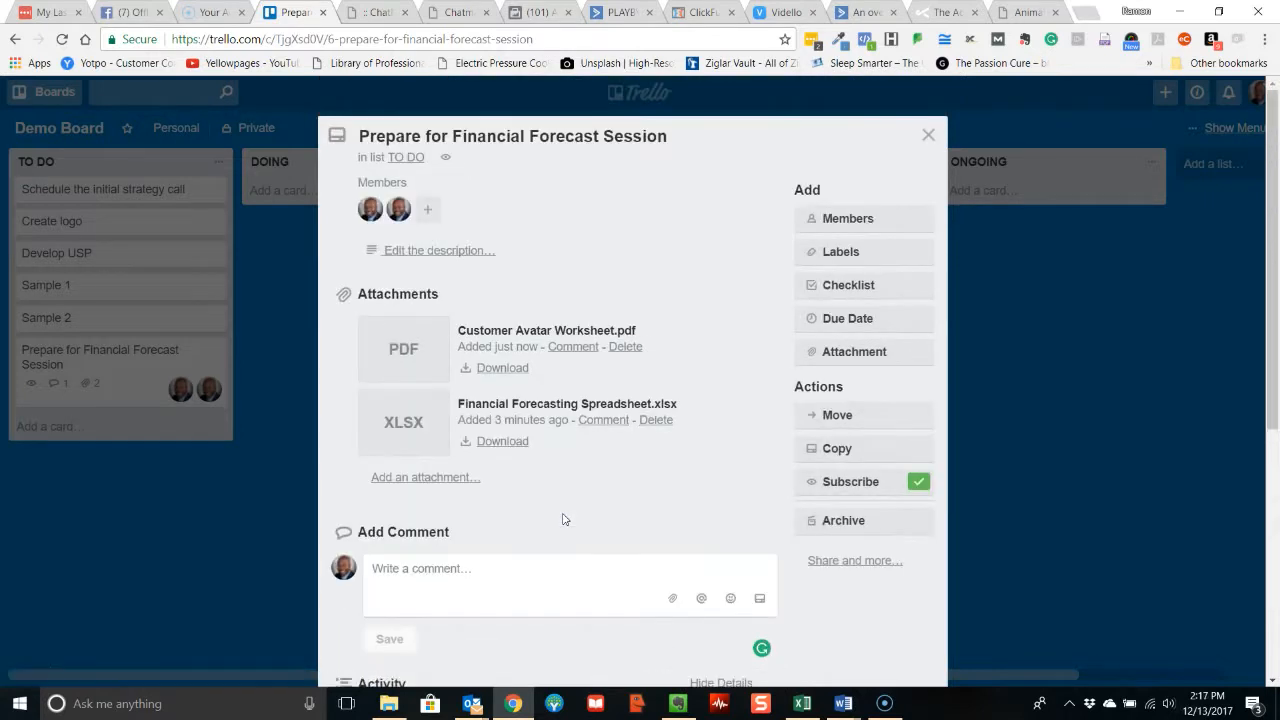
pyautogui.click(863, 221)
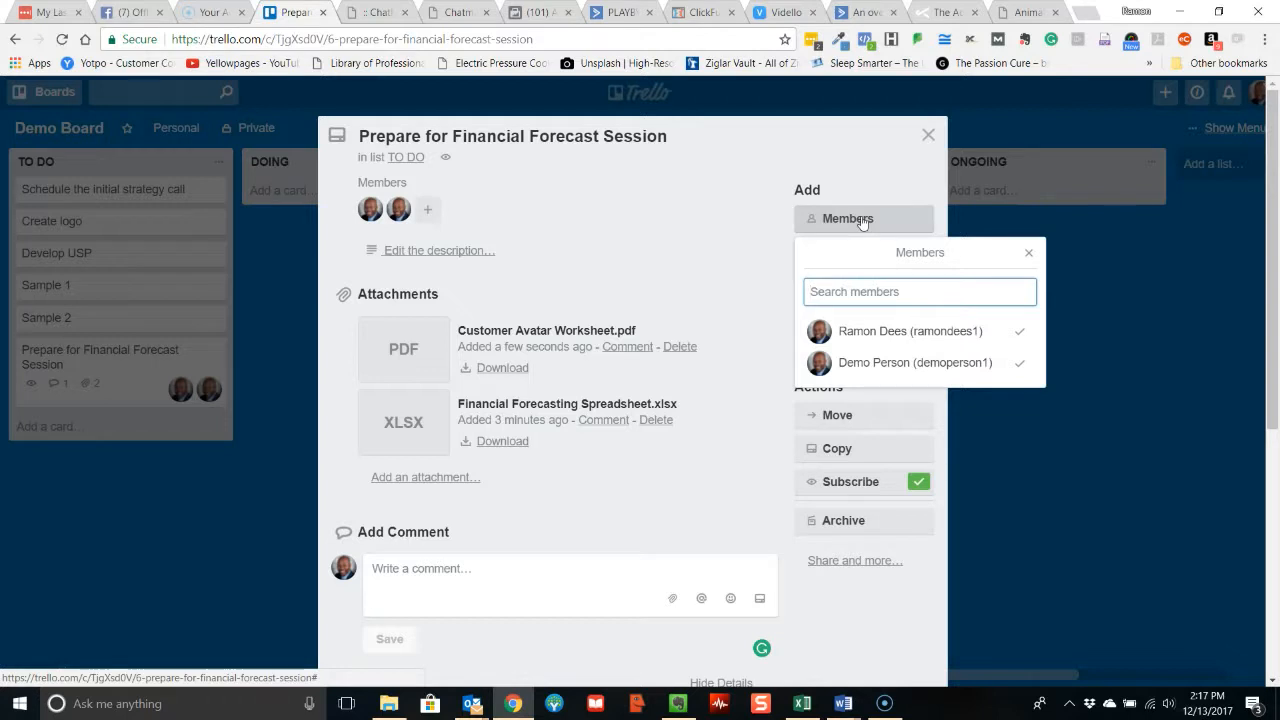
pyautogui.click(929, 132)
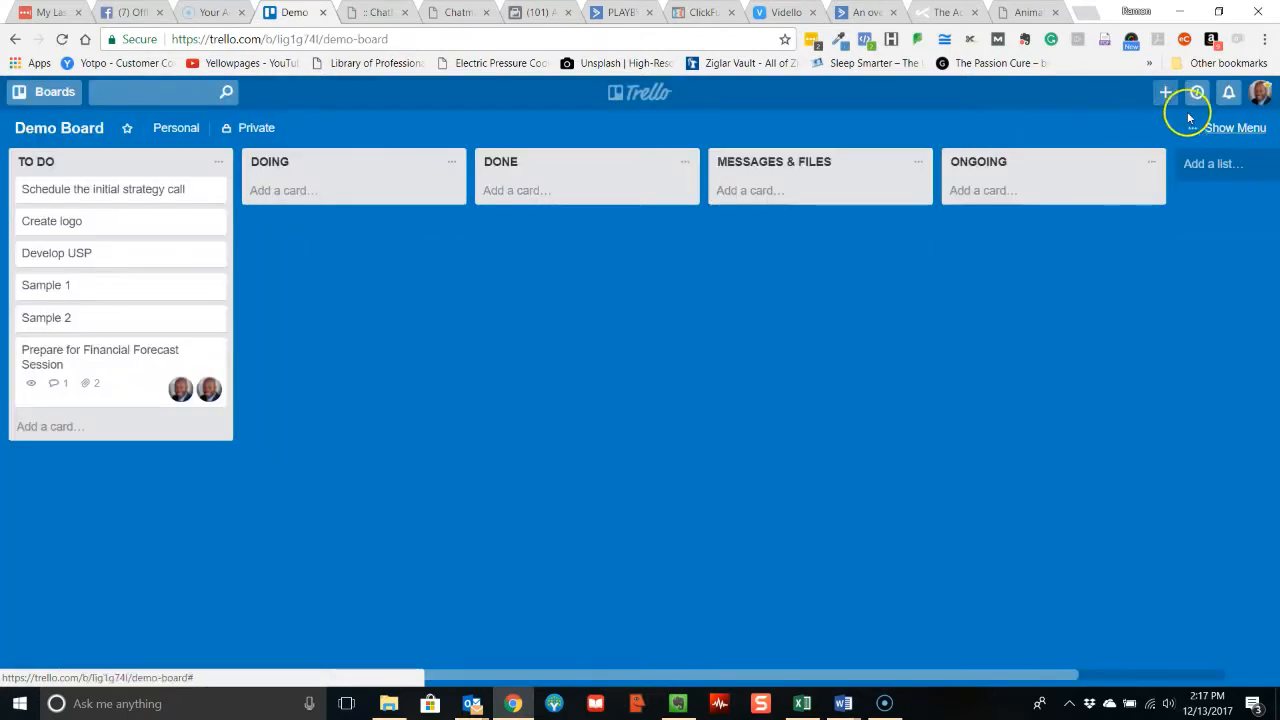
pyautogui.click(1230, 128)
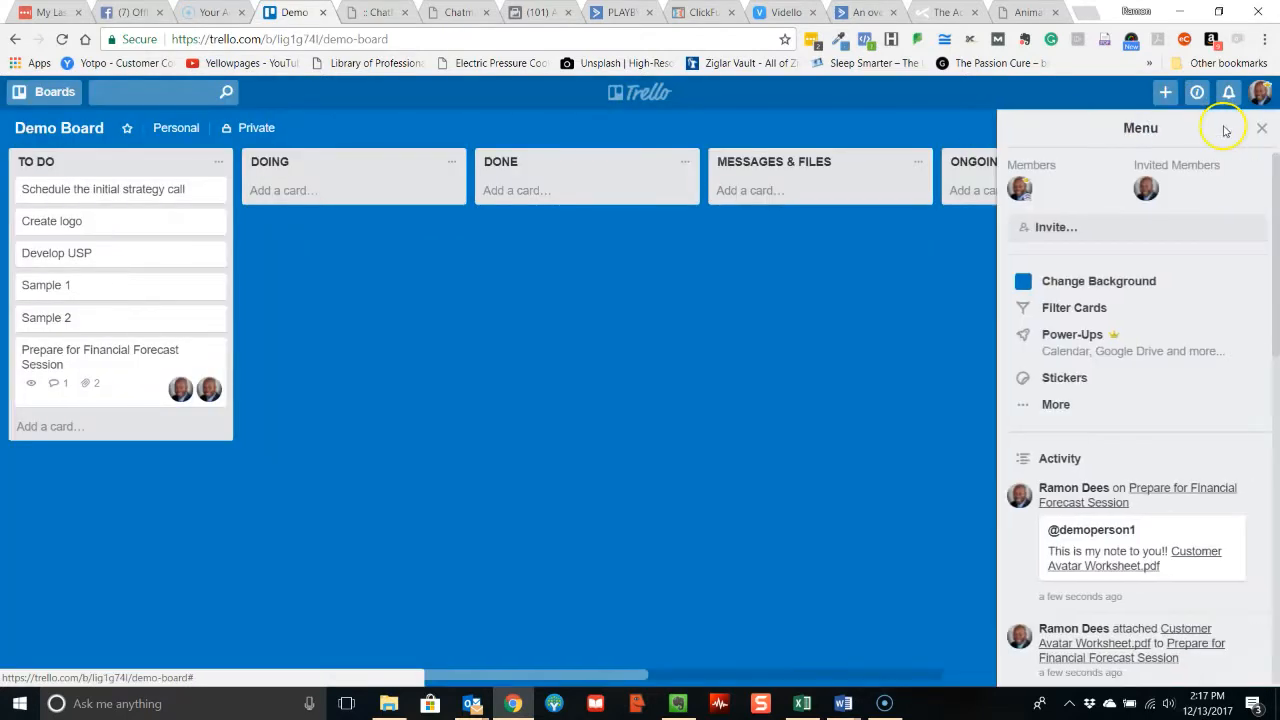
pyautogui.click(1084, 232)
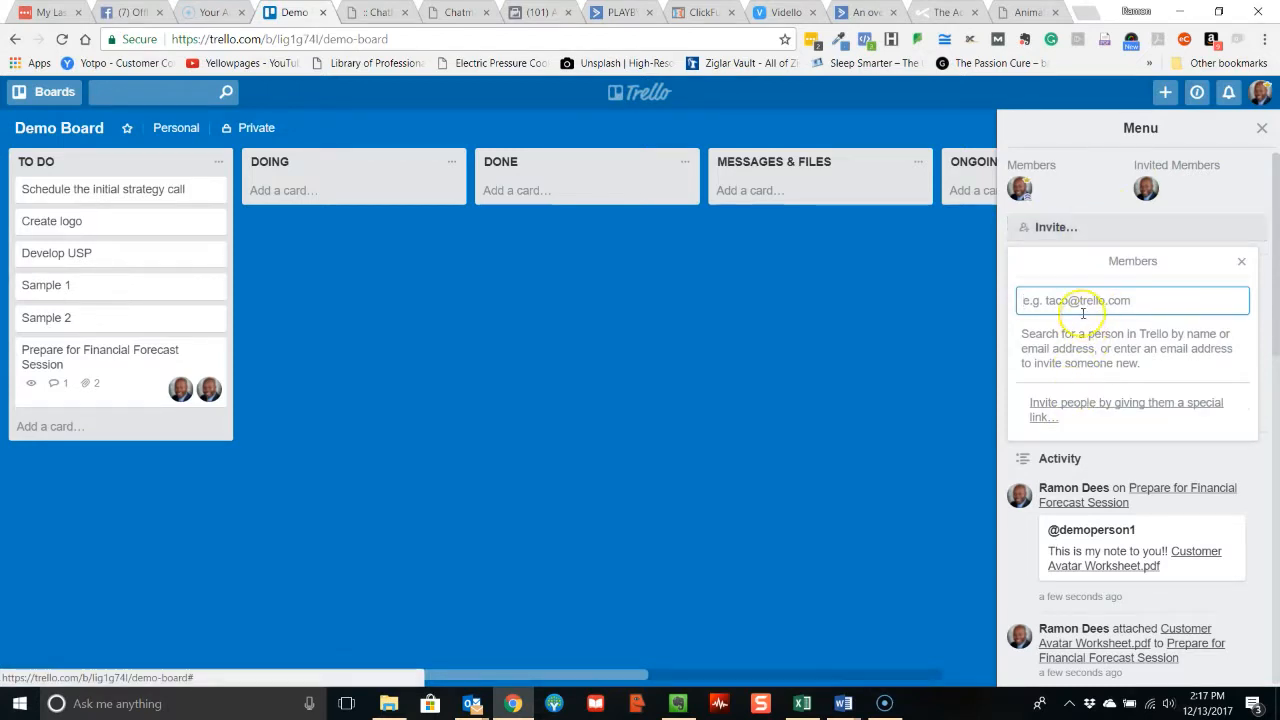
pyautogui.click(1262, 131)
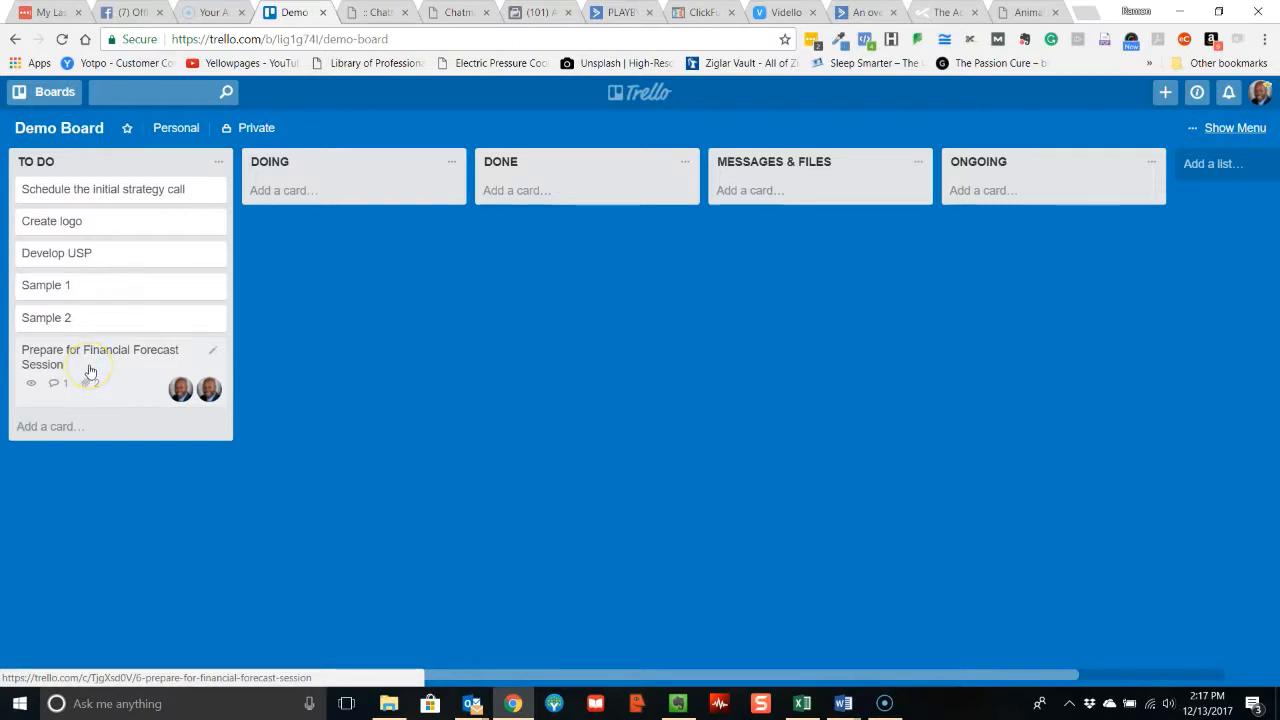
# Move the Prepare for Financial Forecast Session card from TO DO to the DOING list.
pyautogui.moveTo(90, 372); pyautogui.dragTo(308, 199)
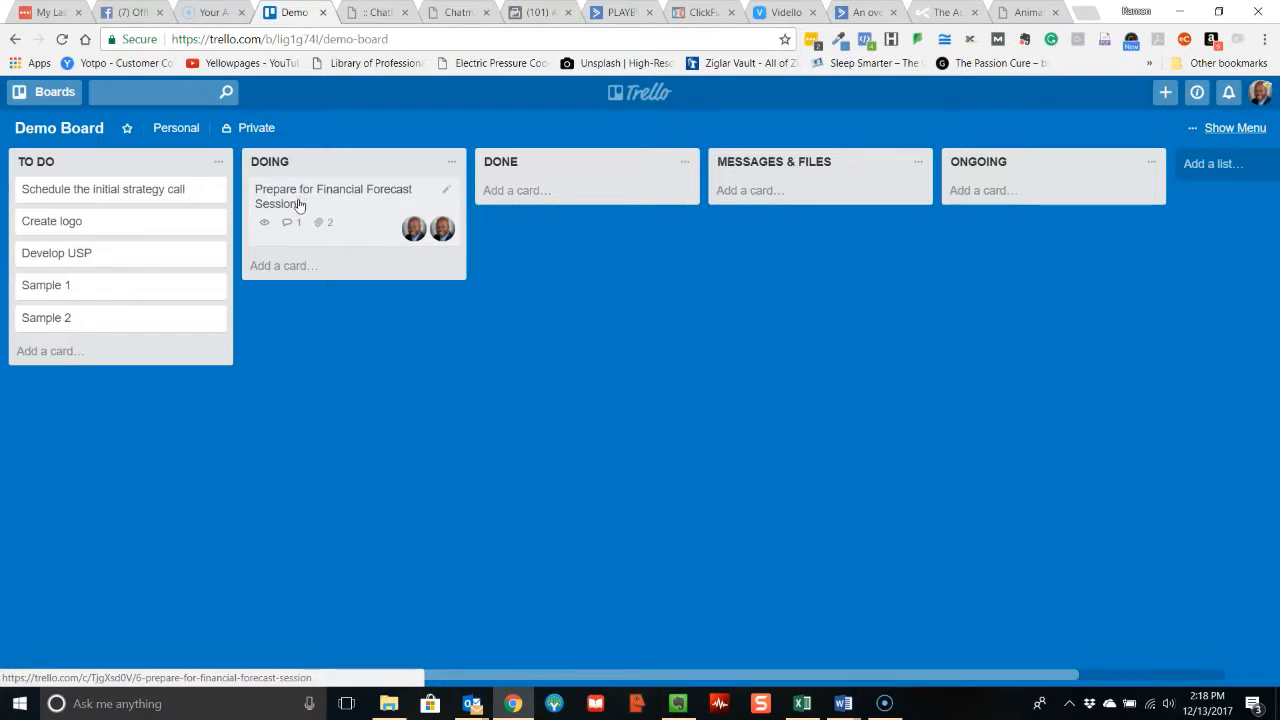
# Add a card to the TO DO list titled "Task for" followed by the board owner's first name.
pyautogui.click(50, 352)
pyautogui.write('Task for Ramon')
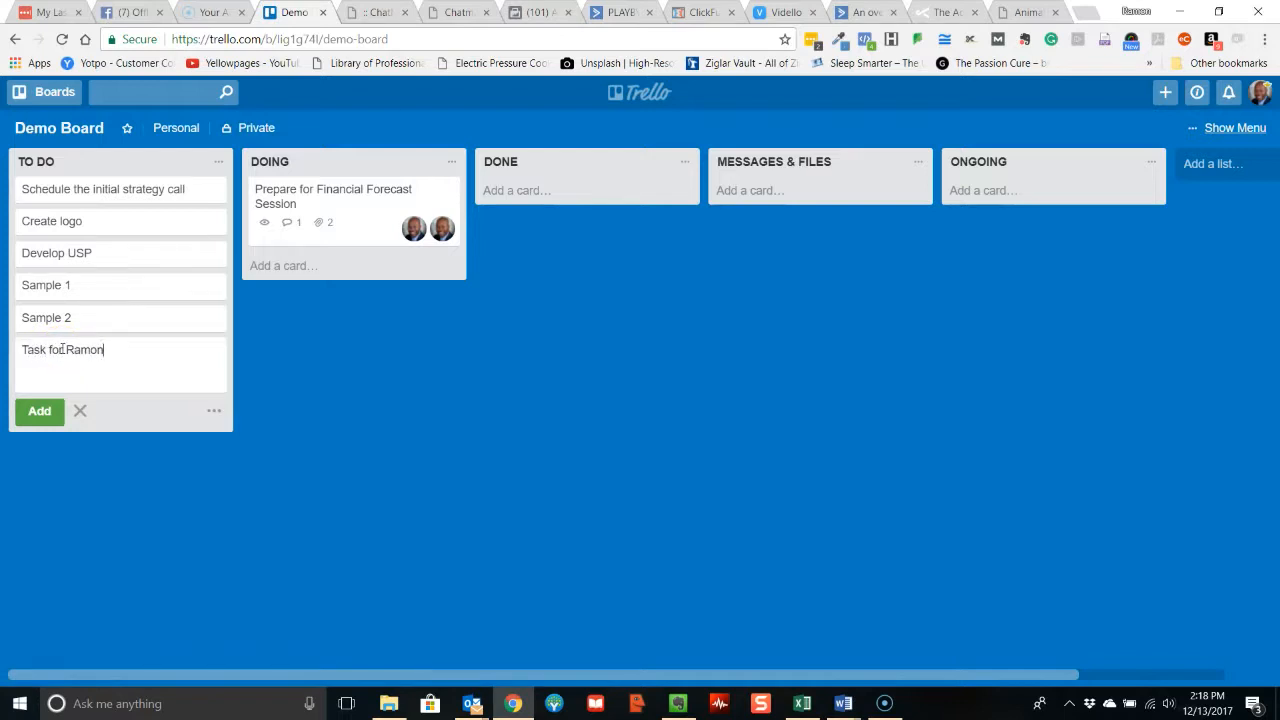
pyautogui.press('Return')
# Open the newly added task card in the TO DO list and start a comment mentioning the Demo Person member.
pyautogui.click(61, 348)
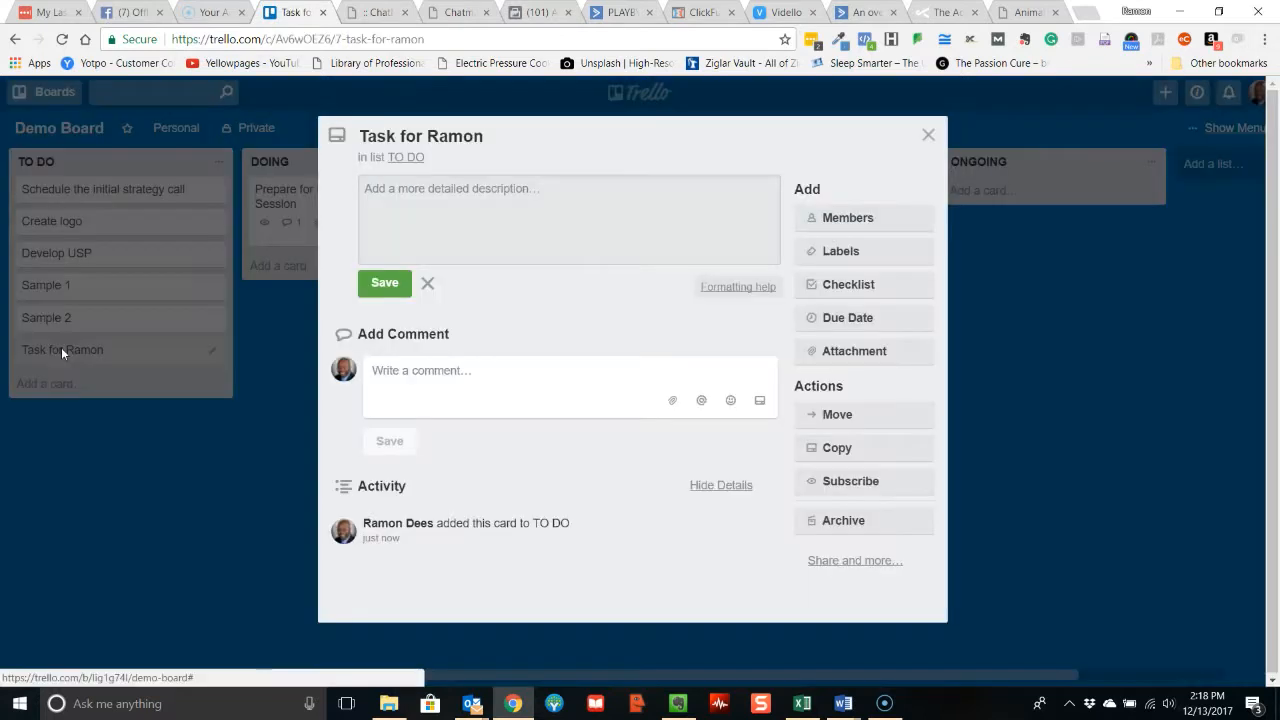
pyautogui.click(437, 372)
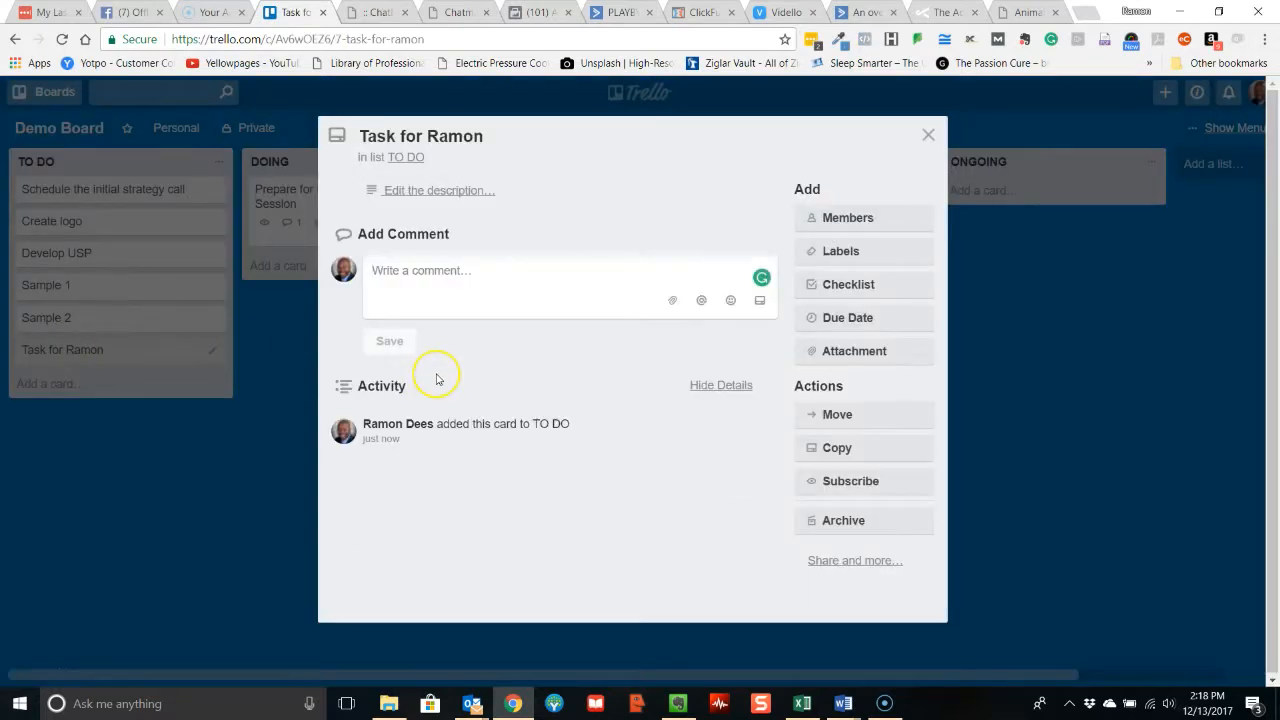
pyautogui.write('@ra')
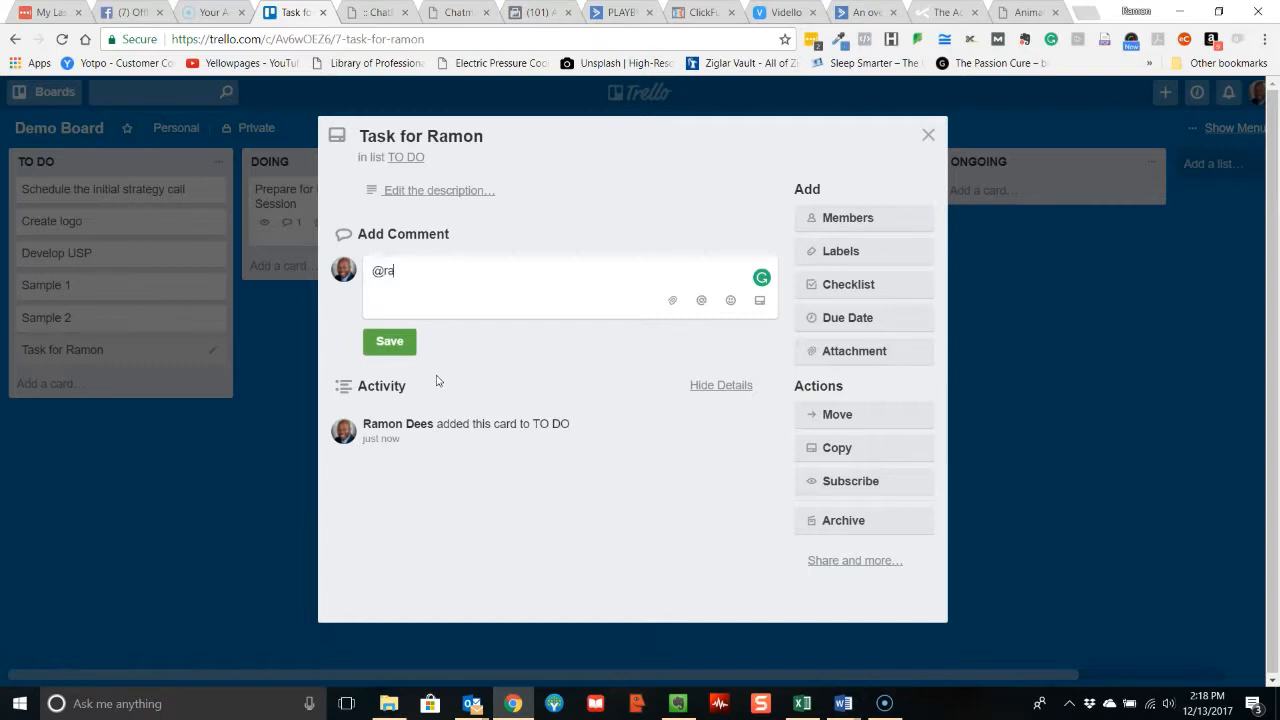
pyautogui.click(440, 384)
pyautogui.press('BackSpace')
pyautogui.press('BackSpace')
pyautogui.write('de')
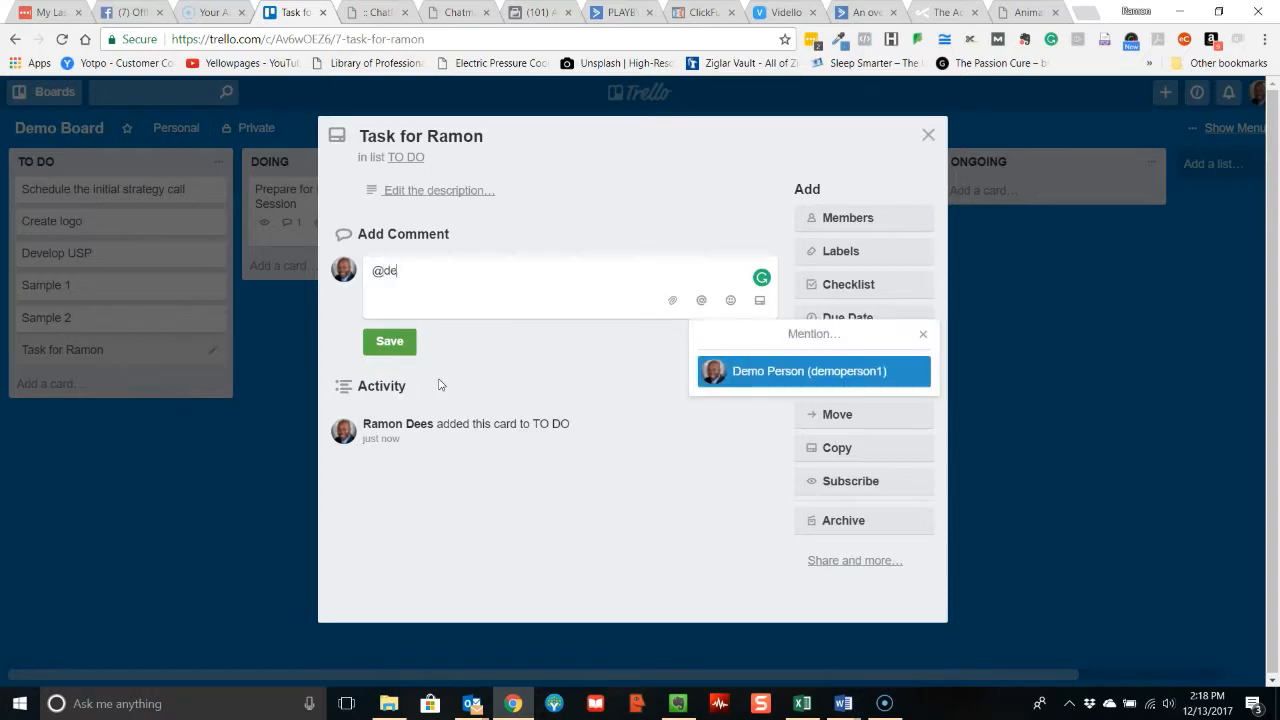
pyautogui.click(758, 376)
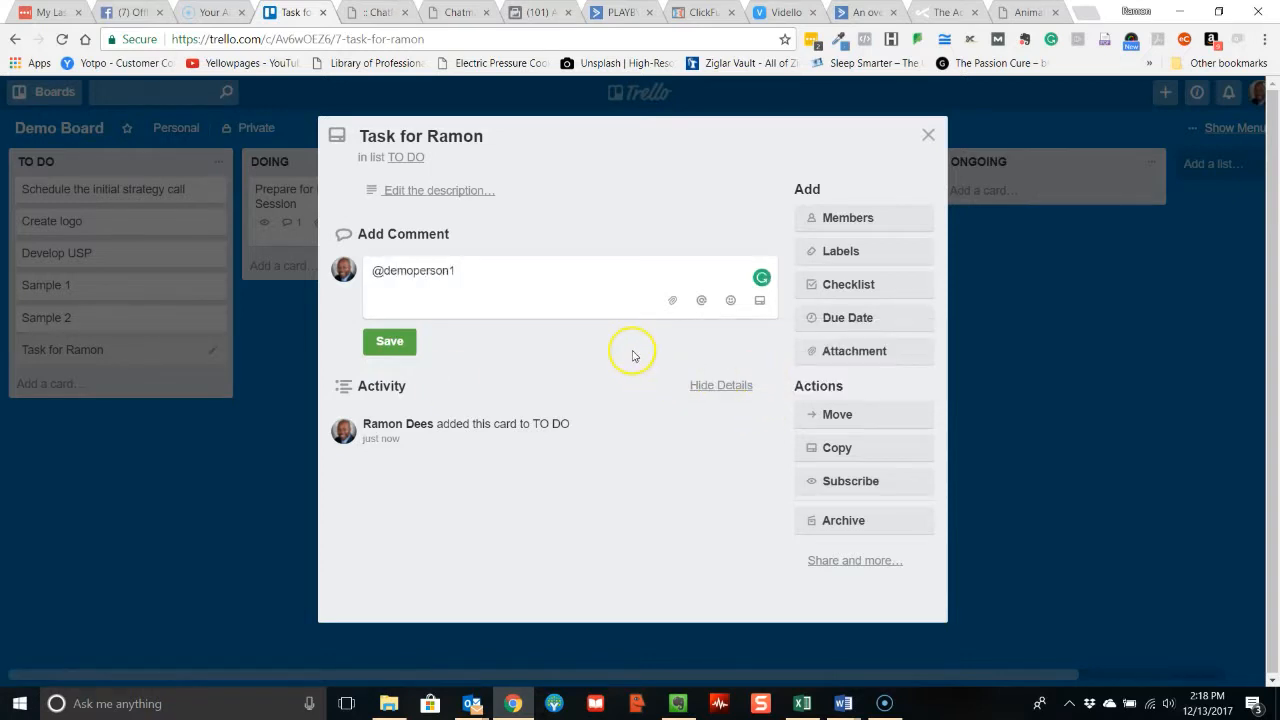
# Below the mention, write the board owner's first name followed by ", here's what I need from you." and save the comment.
pyautogui.press('Return')
pyautogui.write('Ramon')
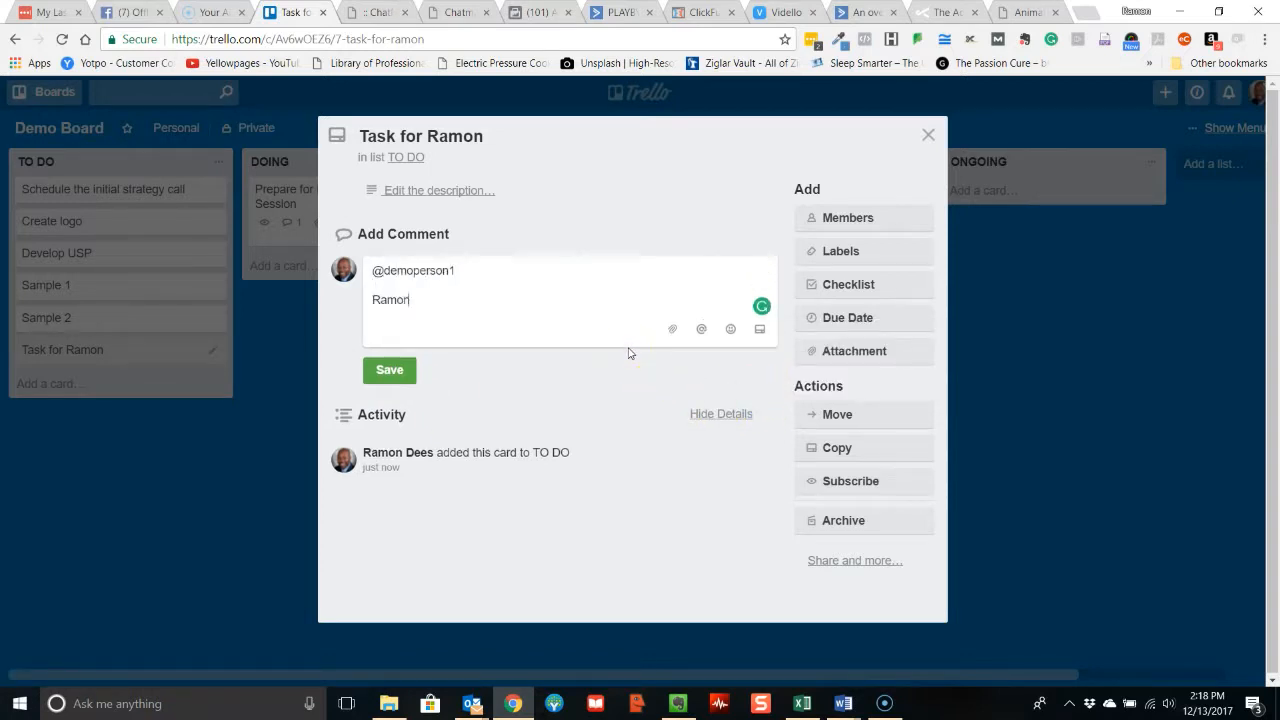
pyautogui.write(", here's what I")
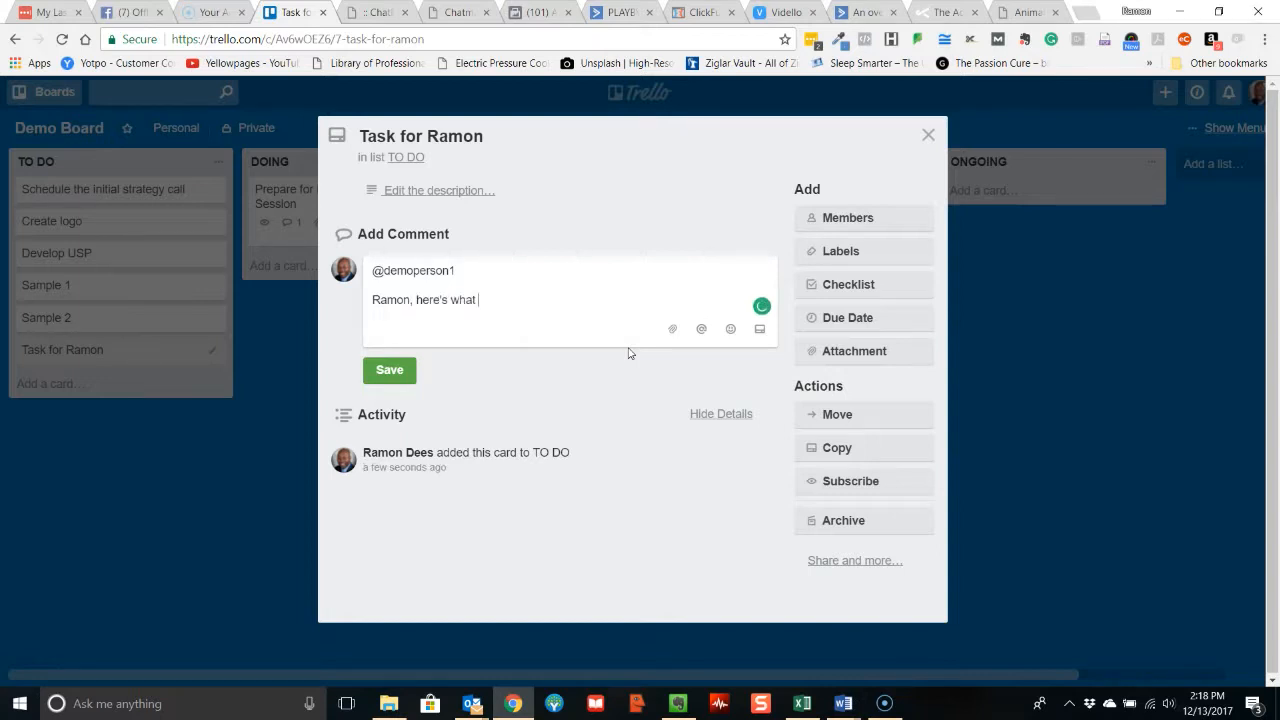
pyautogui.write(' need from you.')
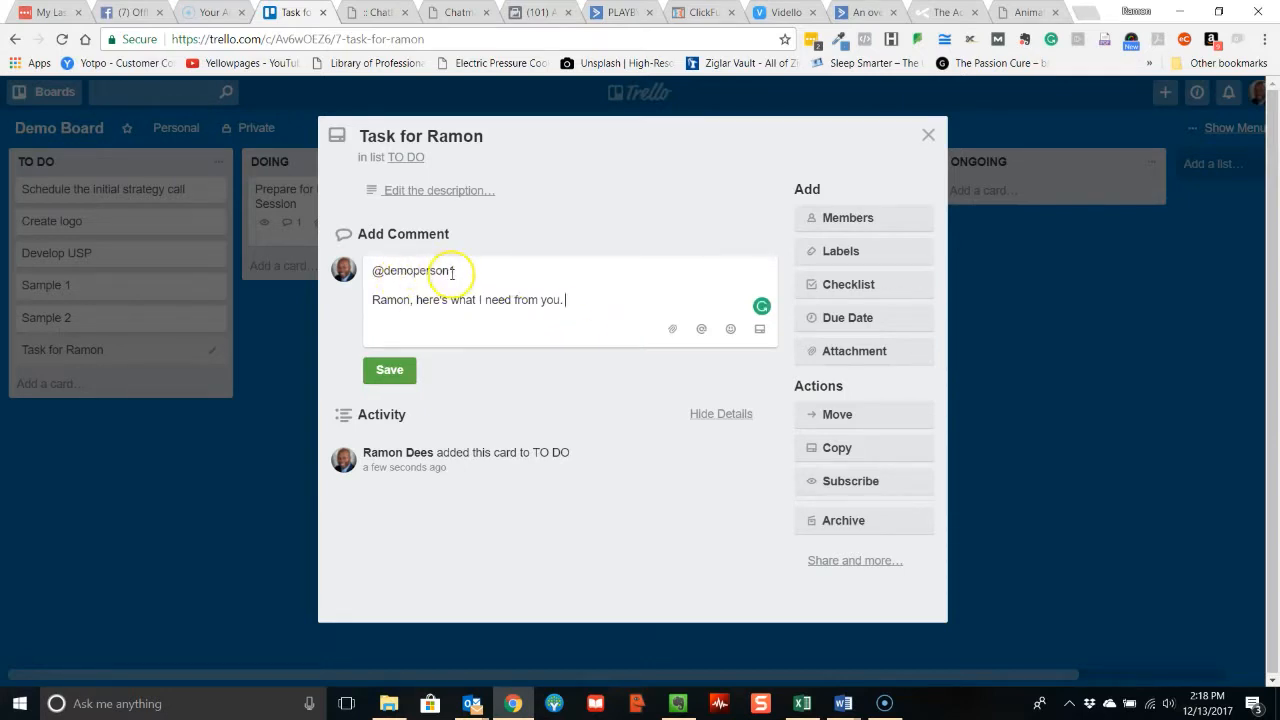
pyautogui.click(389, 370)
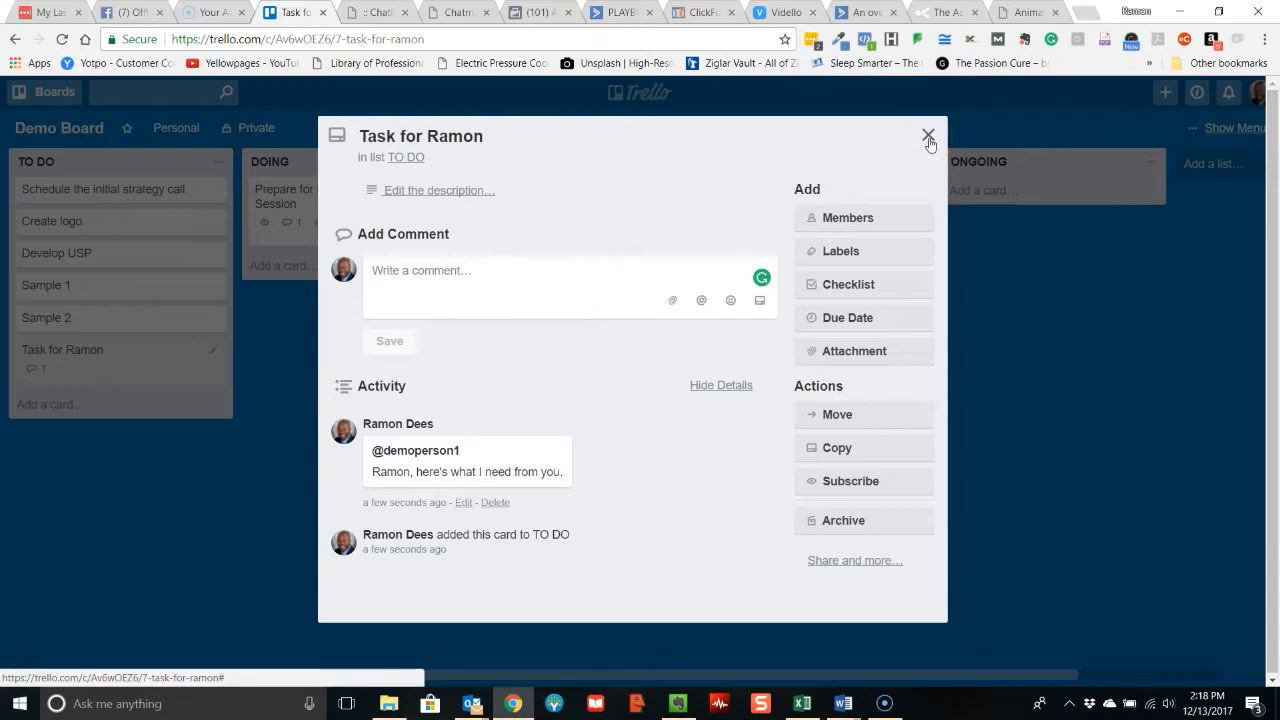
# Set the task card's due date to 12/15/2017, save it and close the card.
pyautogui.click(845, 318)
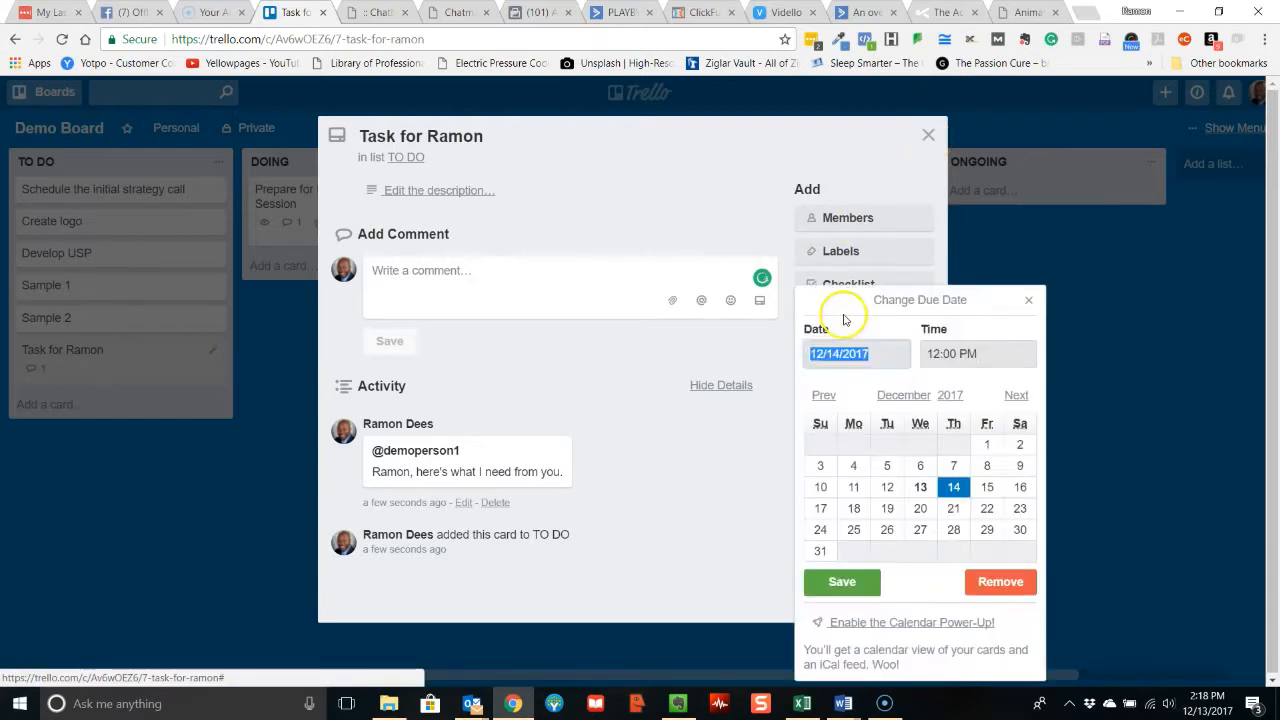
pyautogui.click(987, 490)
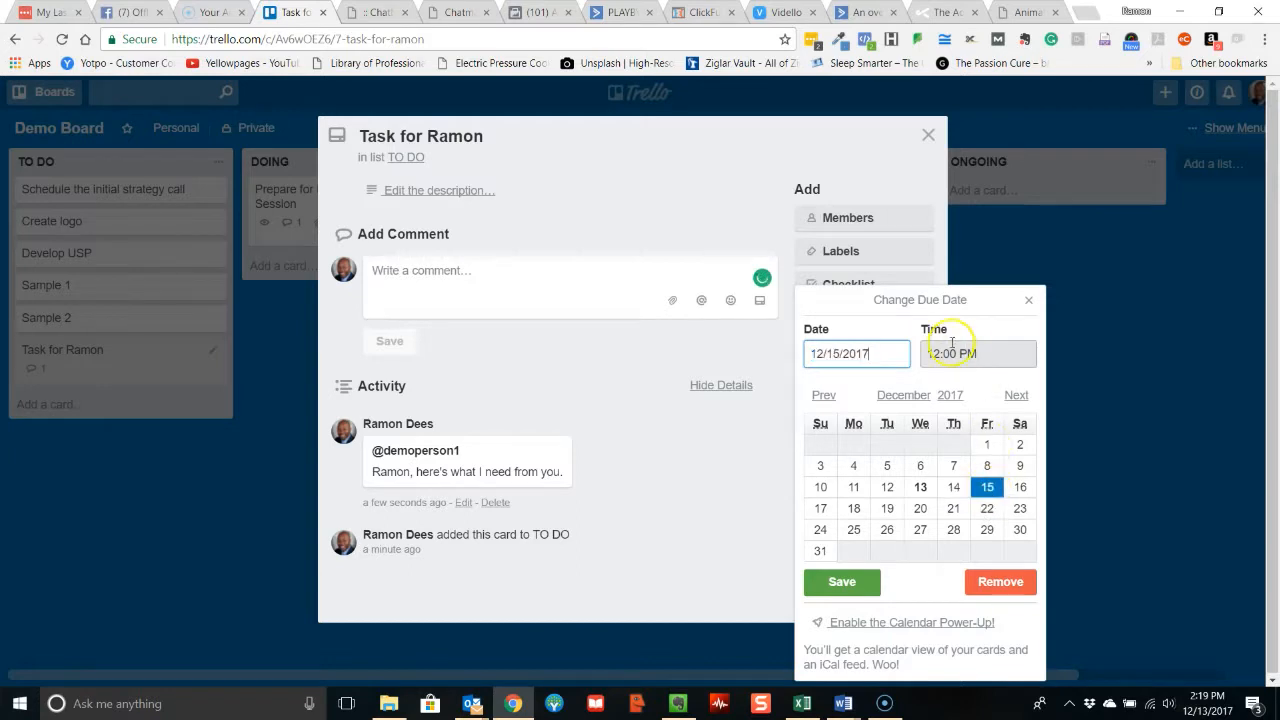
pyautogui.click(865, 585)
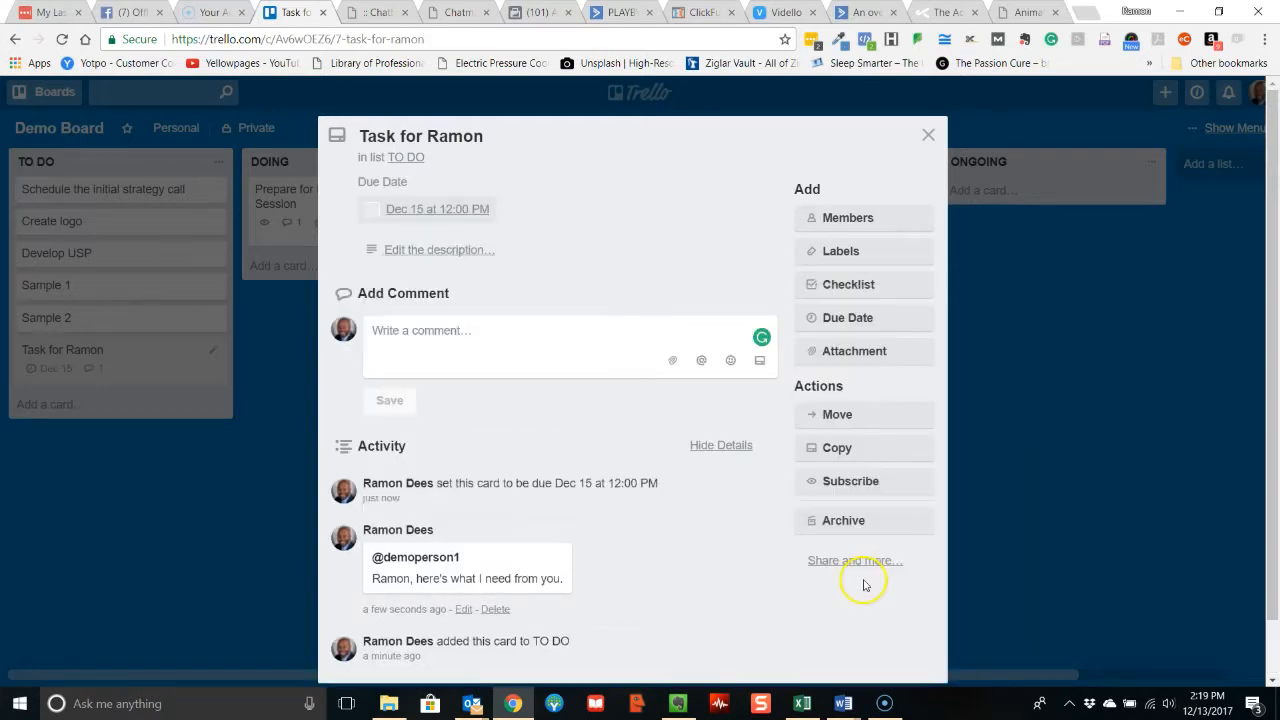
pyautogui.click(928, 134)
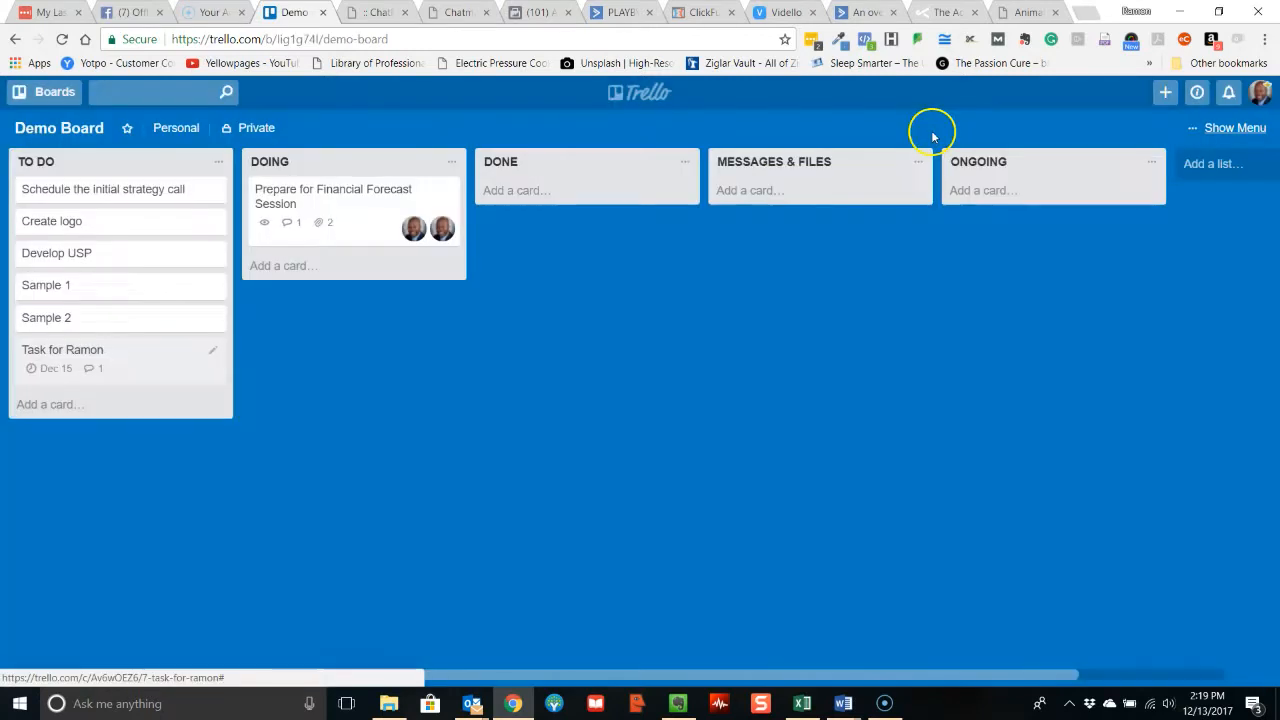
# Change the task card's due date to 12/13/2017 at 3:00 PM, save it and close the card.
pyautogui.click(54, 372)
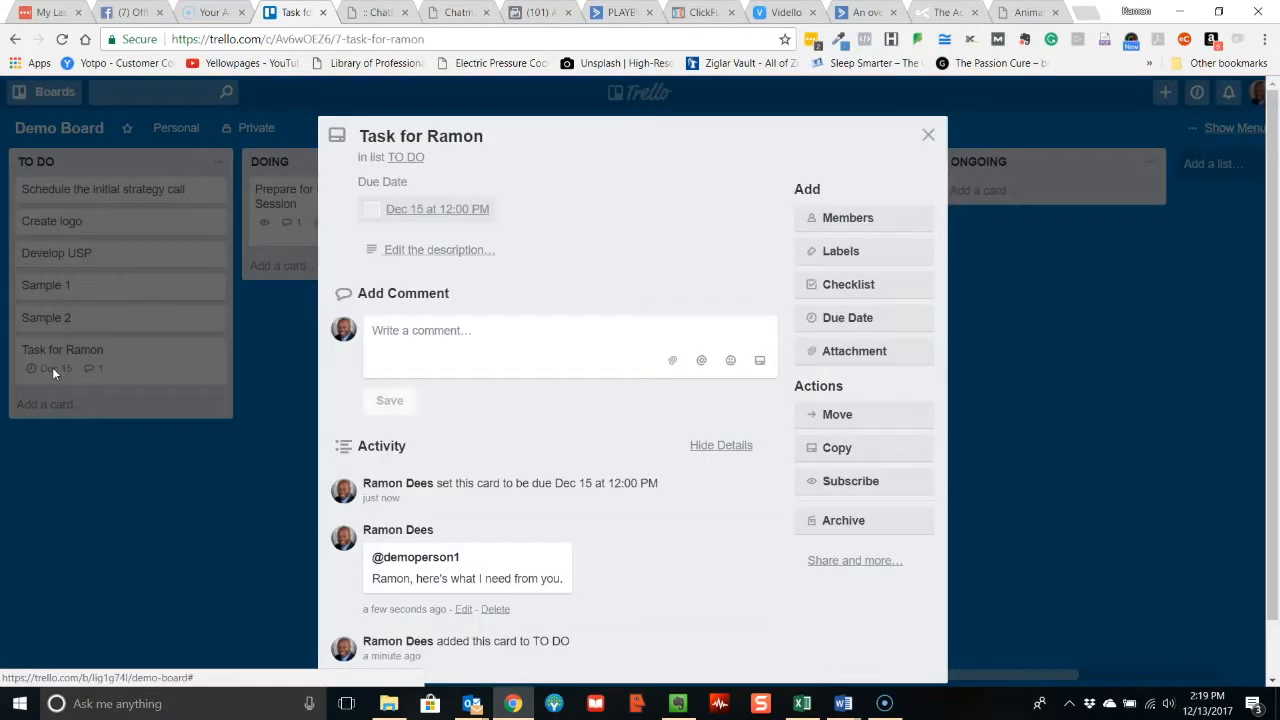
pyautogui.click(440, 213)
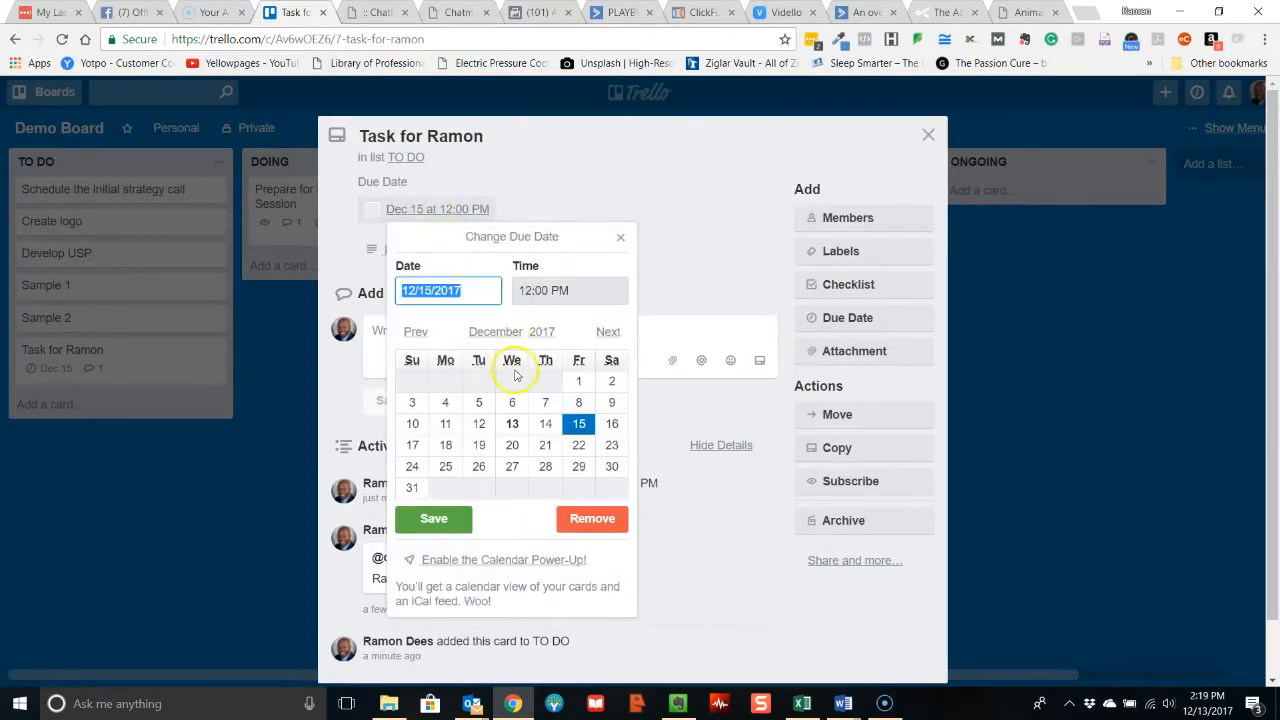
pyautogui.click(512, 425)
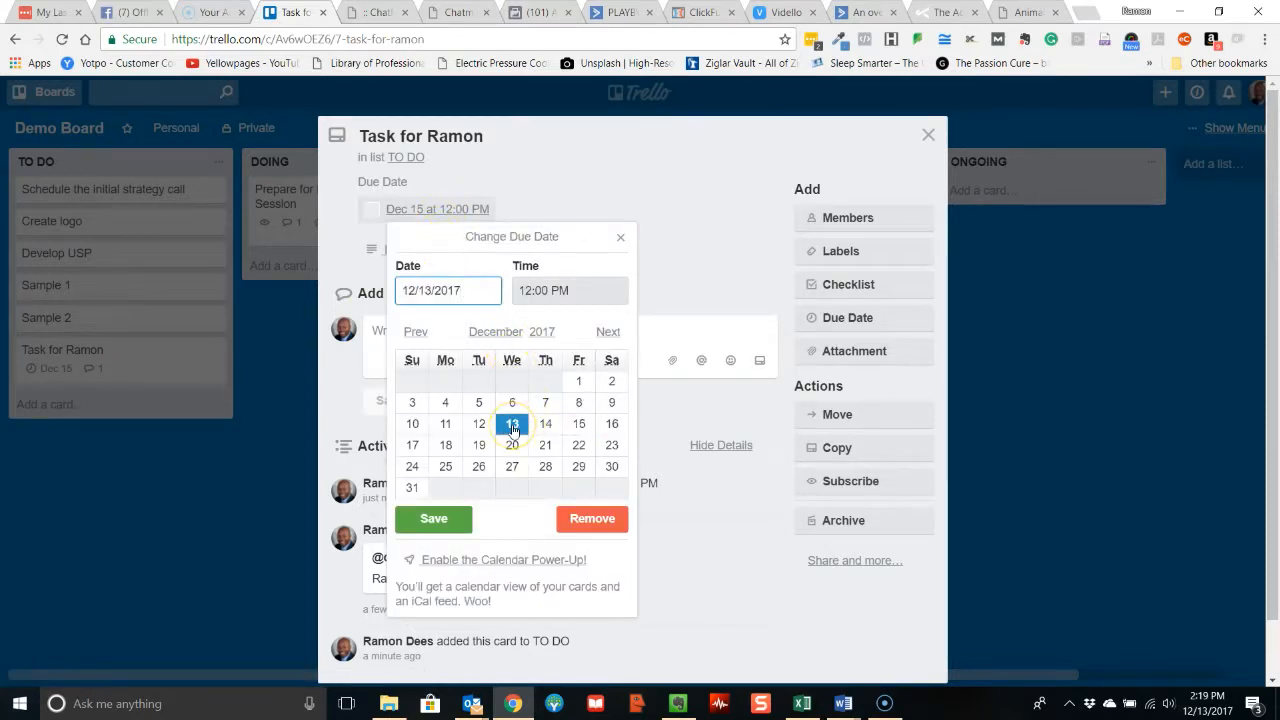
pyautogui.click(535, 290)
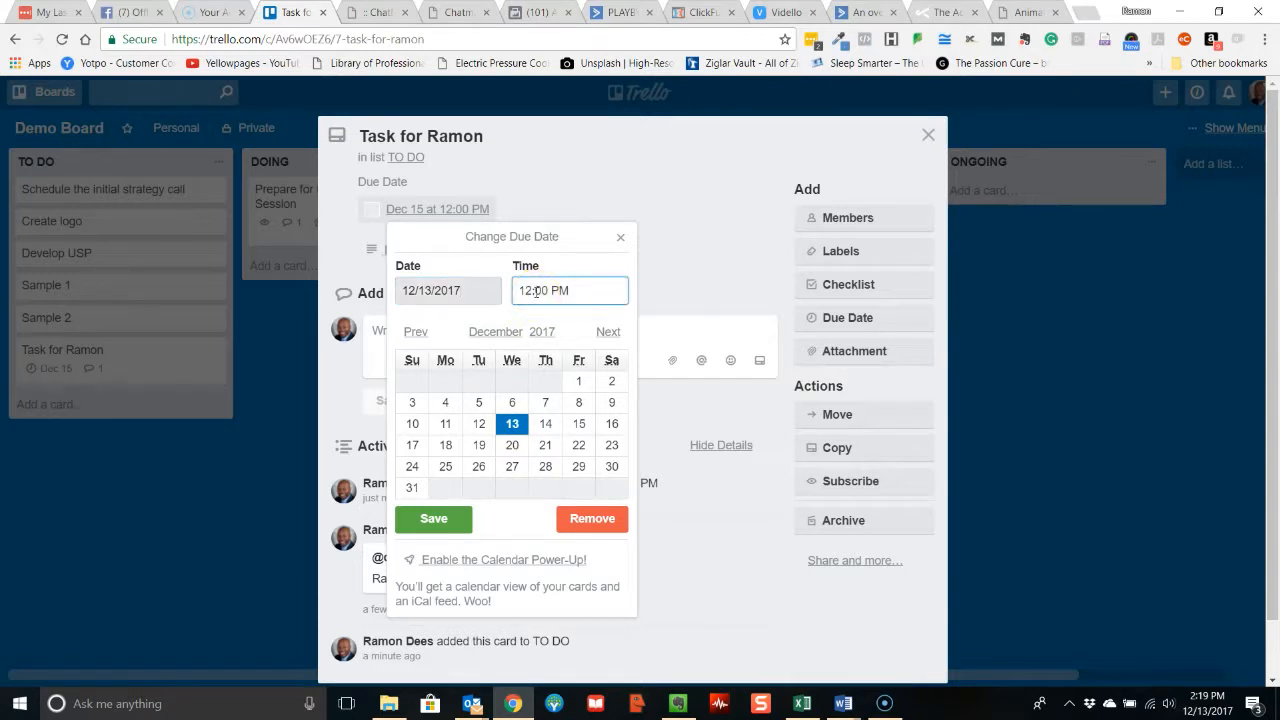
pyautogui.doubleClick(533, 289)
pyautogui.write('3')
pyautogui.click(434, 518)
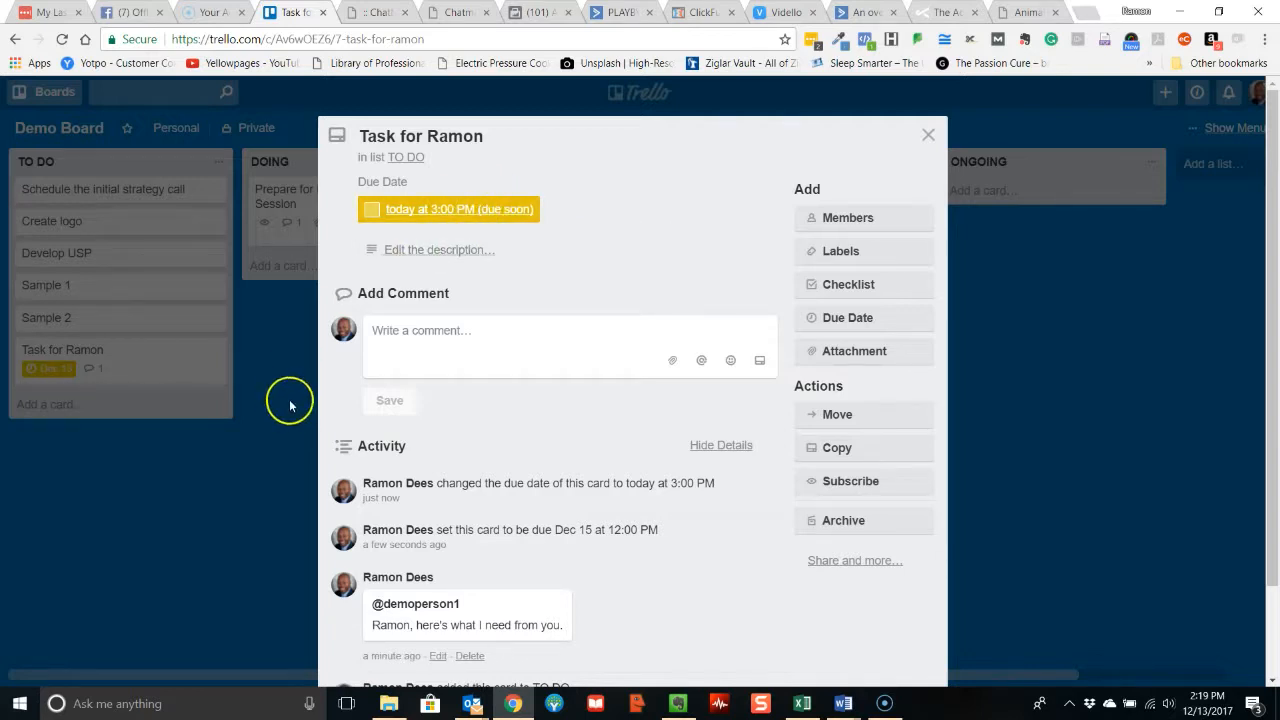
pyautogui.click(928, 134)
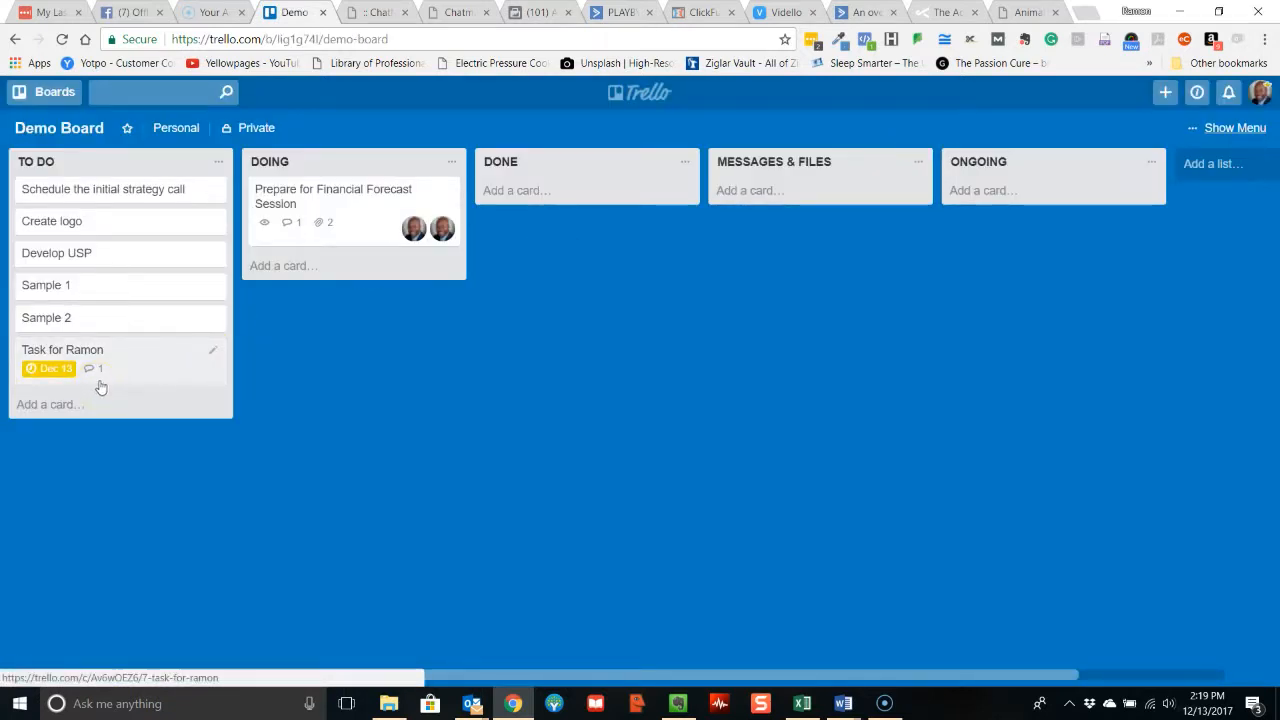
# Move the Prepare for Financial Forecast Session card from DOING to the DONE list.
pyautogui.moveTo(377, 227); pyautogui.dragTo(597, 246)
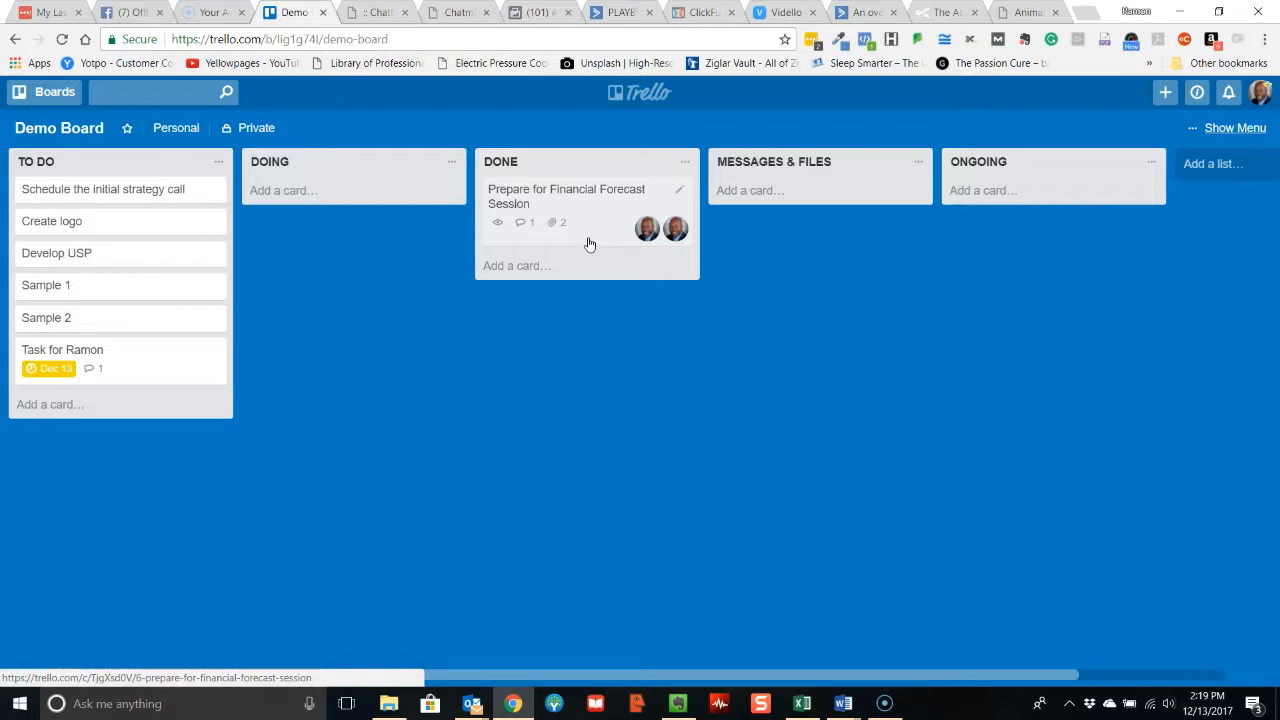
# Add a card titled "Coaching Call - 1" to the MESSAGES & FILES list.
pyautogui.click(749, 190)
pyautogui.write('Cas')
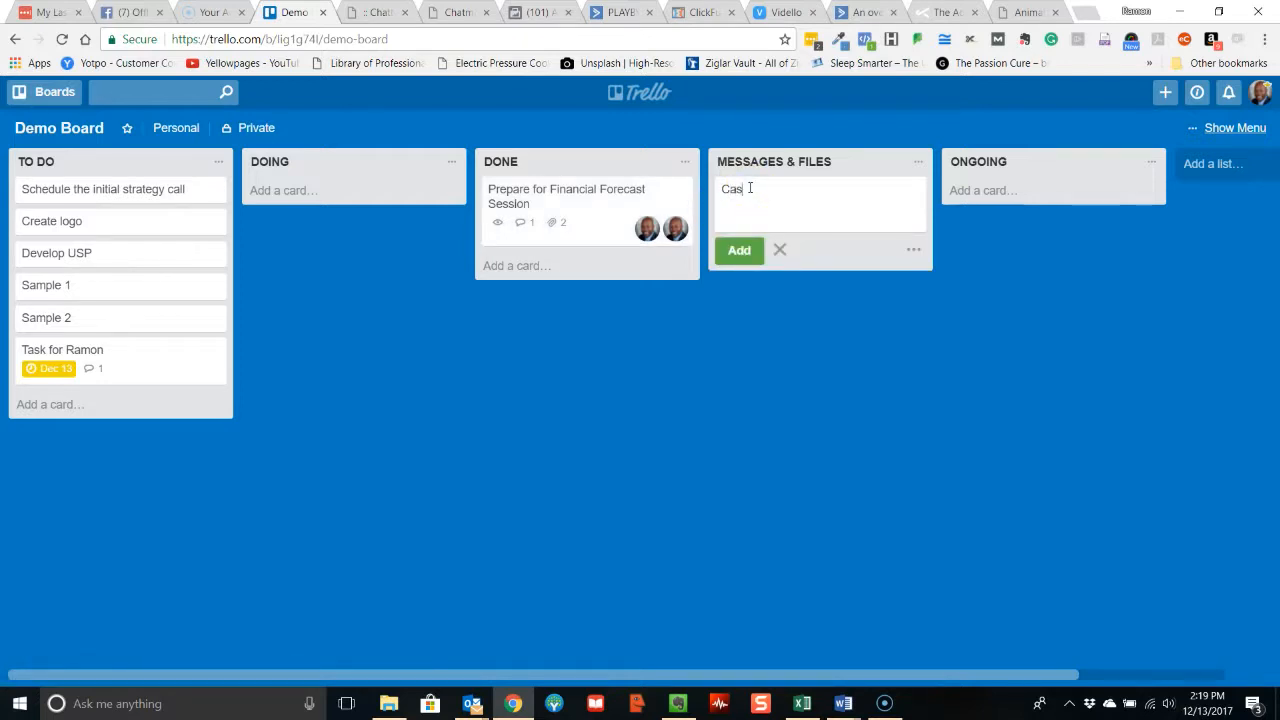
pyautogui.write('aching Call - 1')
pyautogui.press('Return')
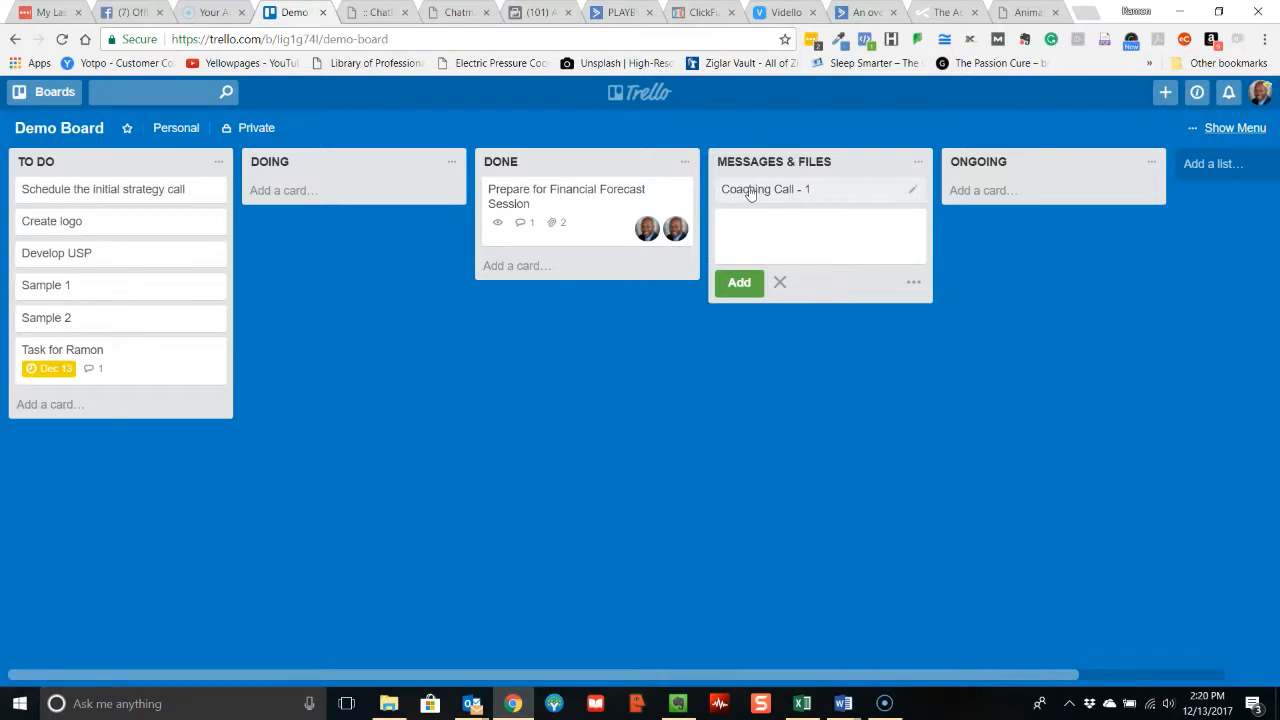
# Add a second MESSAGES & FILES card titled "Coaching Call - Dec 15", and view its details without changing them.
pyautogui.write('Coaching Call ')
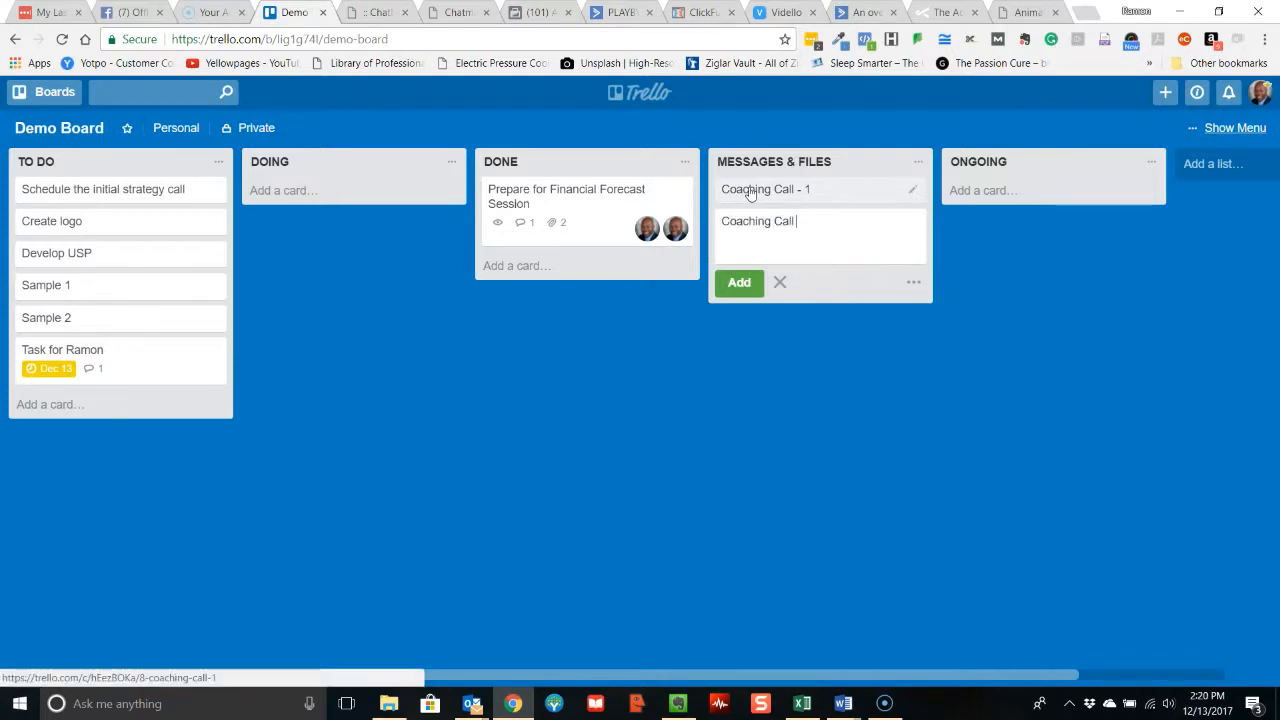
pyautogui.write('- Dec 15')
pyautogui.press('Return')
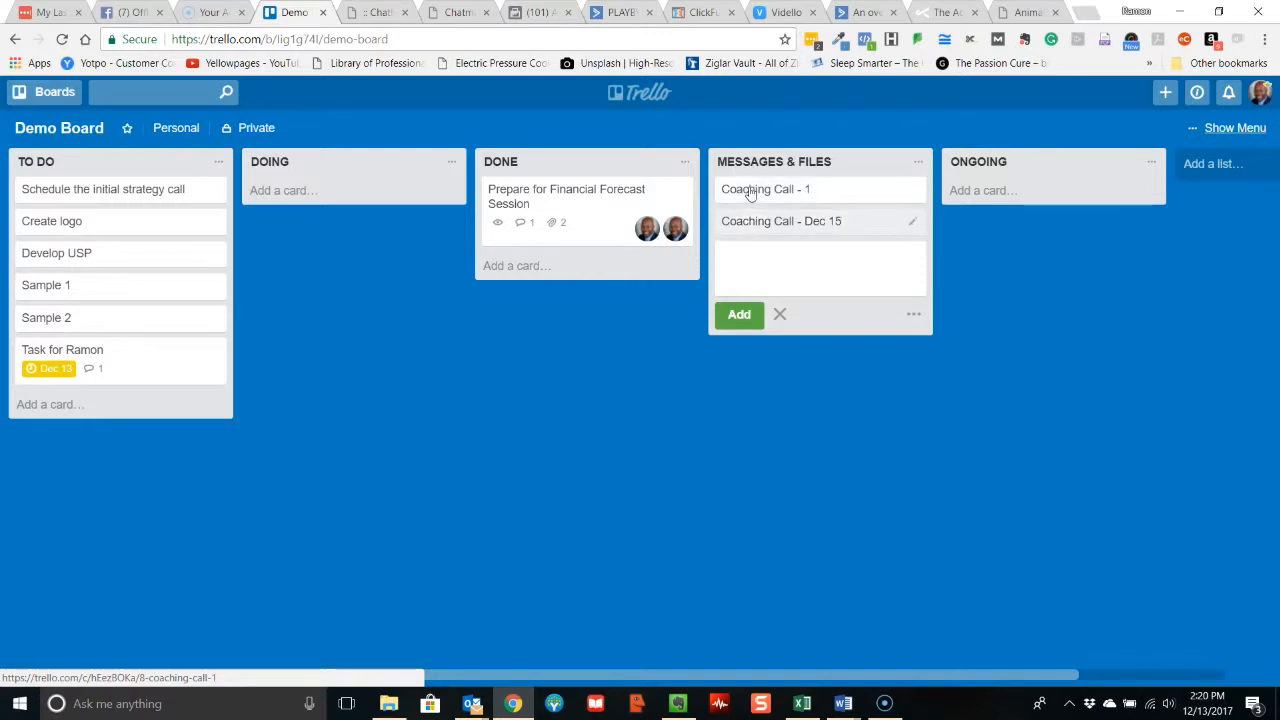
pyautogui.click(760, 220)
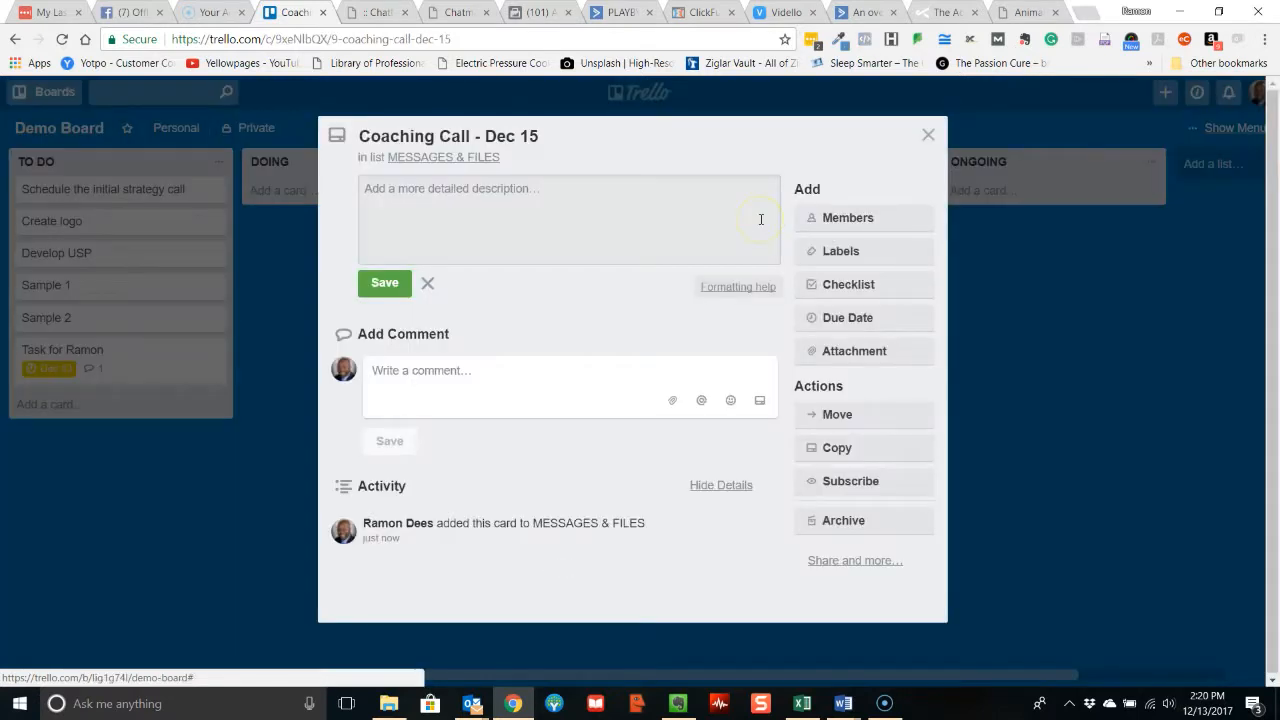
pyautogui.click(929, 135)
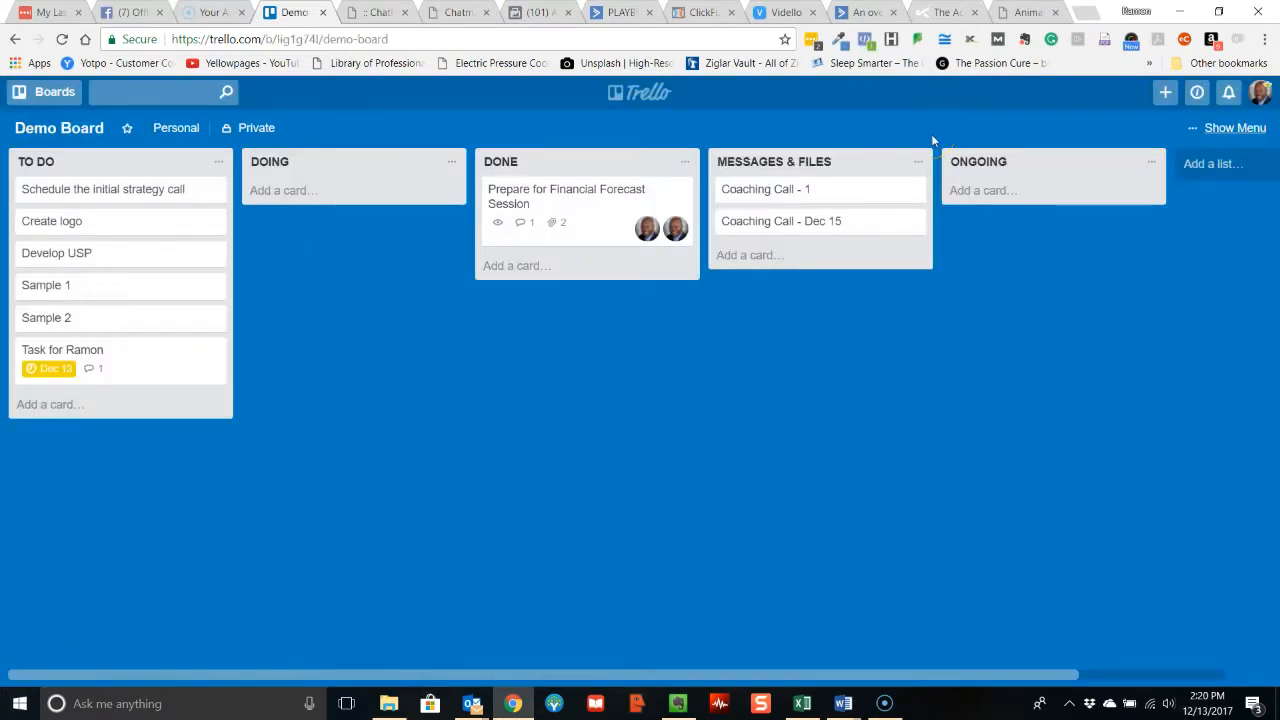
# Add a card titled "Social Media Content Creation and Distribution" to the ONGOING list.
pyautogui.click(962, 193)
pyautogui.write('Soc')
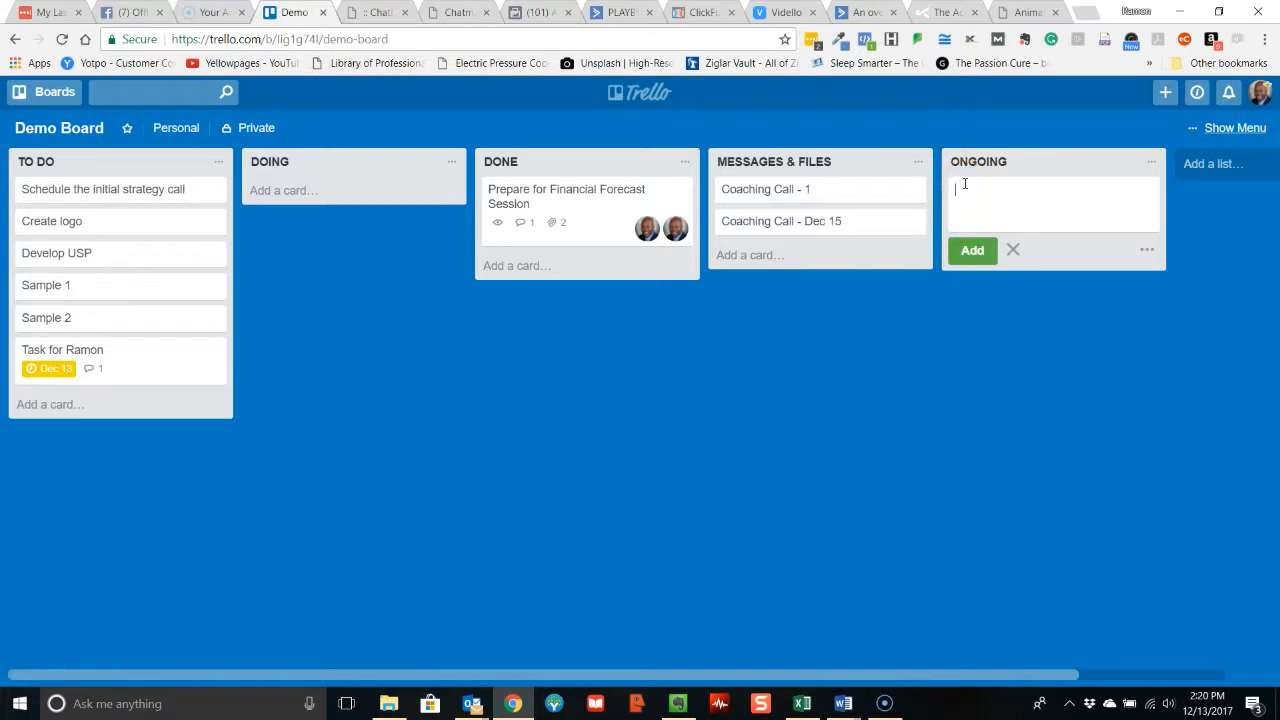
pyautogui.write('ial Media Content')
pyautogui.press('BackSpace')
pyautogui.write('t Creation')
pyautogui.write(' and ')
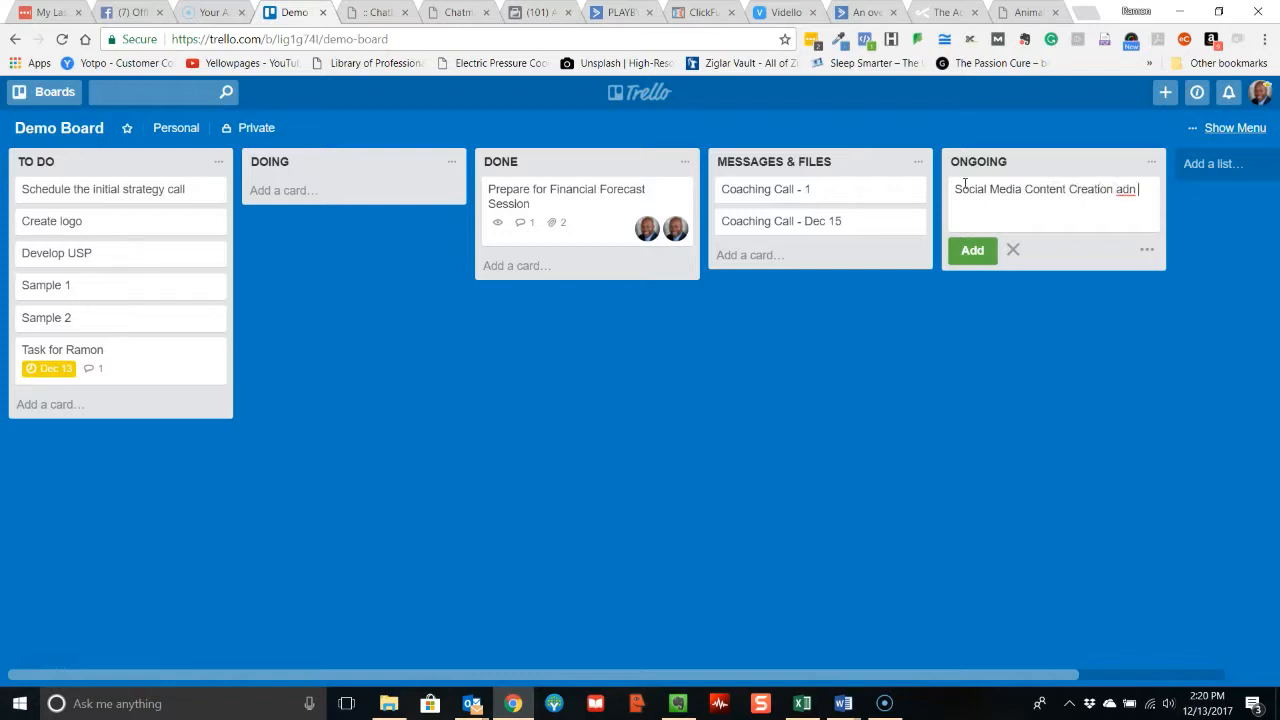
pyautogui.write('Distribution')
pyautogui.press('Return')
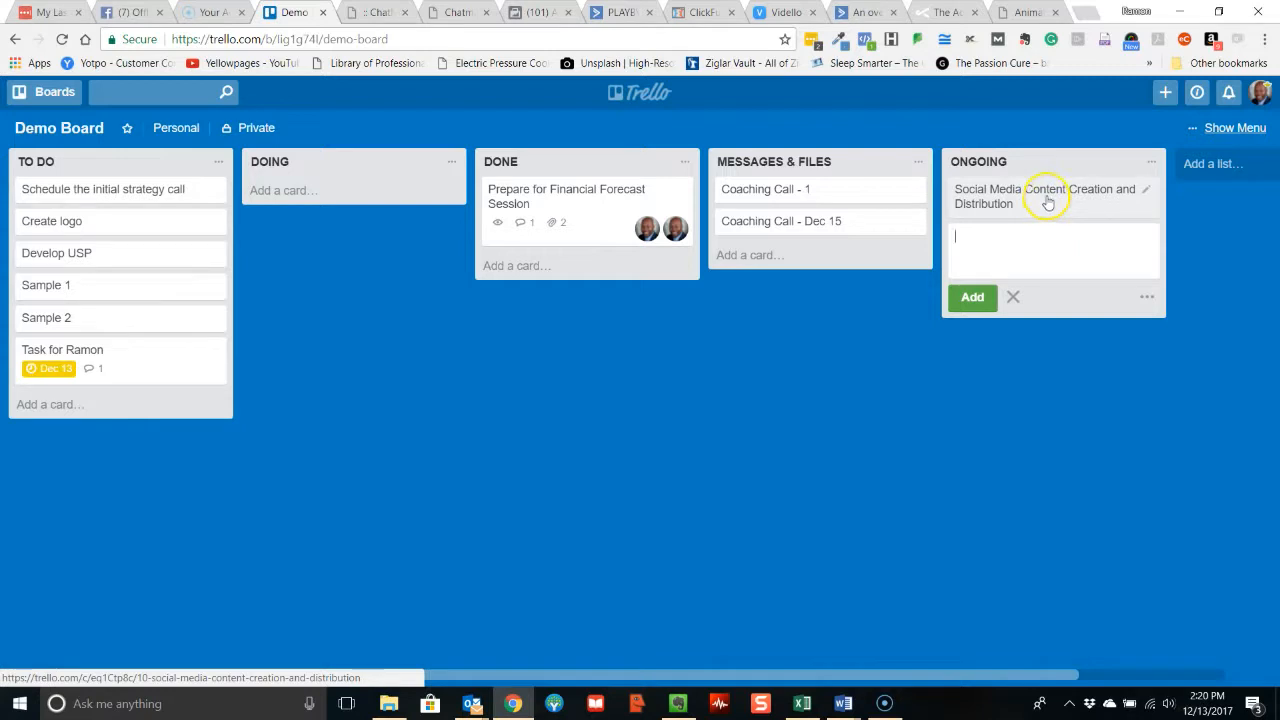
# Add two more cards to the ONGOING list, titled "Make Cold Calls" and "Send Emails".
pyautogui.click(990, 244)
pyautogui.write('Make Cold Calls')
pyautogui.press('Return')
pyautogui.write('Se')
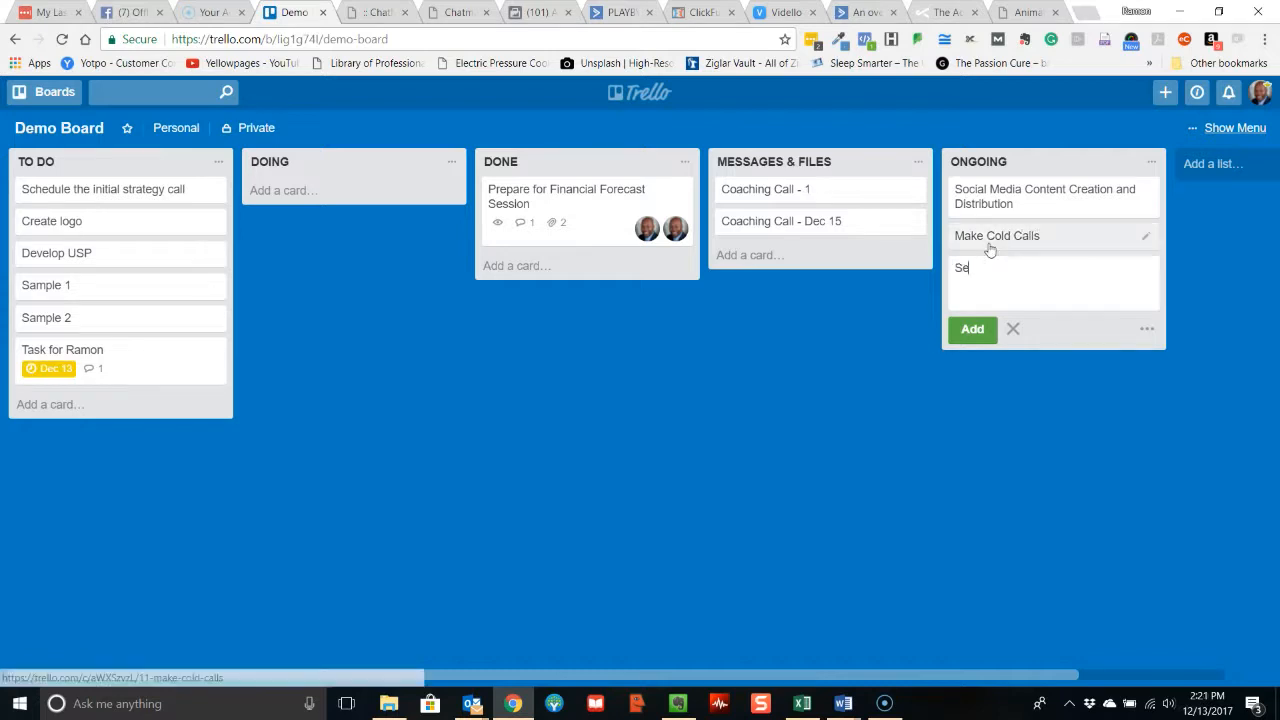
pyautogui.write('nd Emails')
pyautogui.press('Return')
# Add a card titled "Check CRM and Update Records" to the ONGOING list.
pyautogui.write('Check CR')
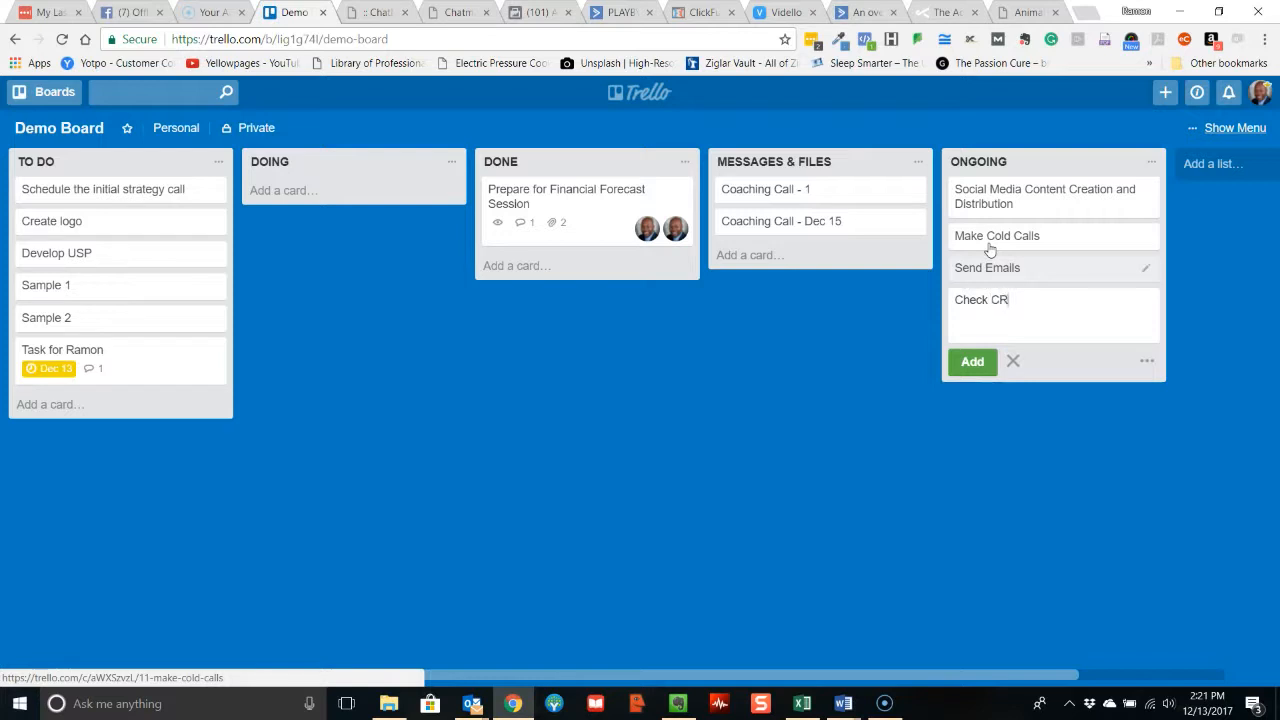
pyautogui.write('M and Update Records')
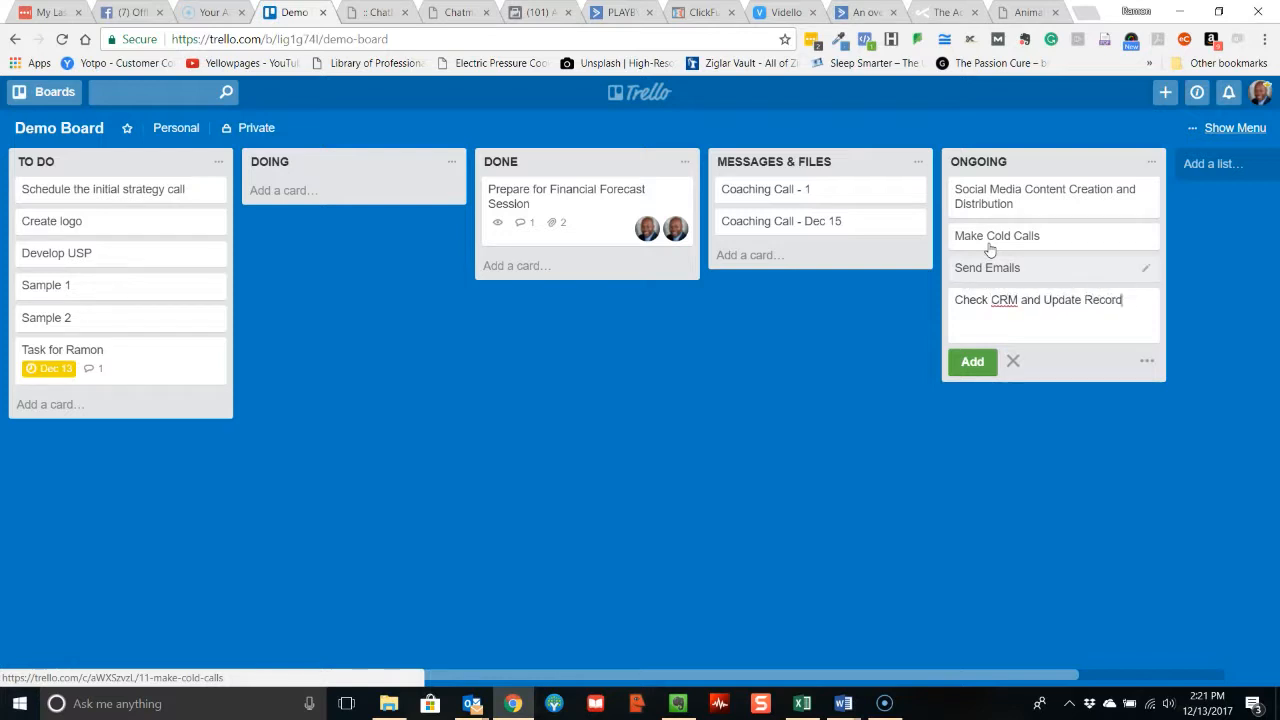
pyautogui.press('Return')
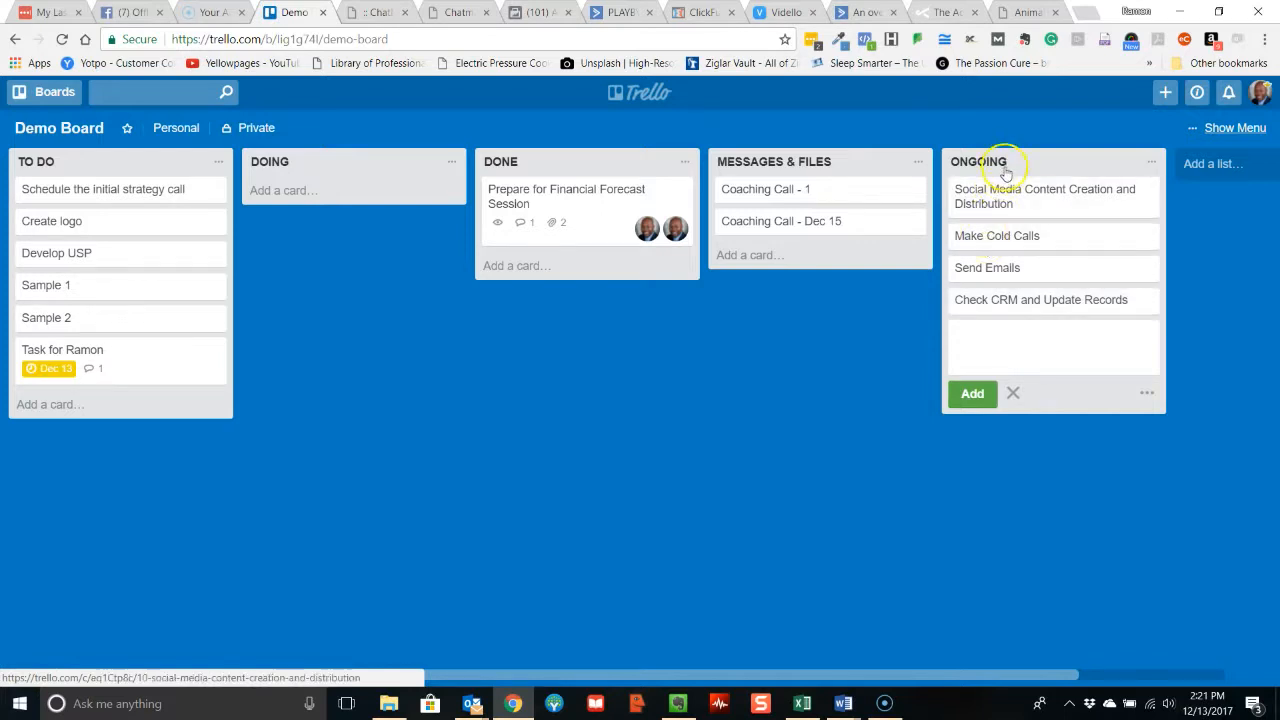
# Prefix the title of the ONGOING card "Social Media Content Creation and Distribution" with "DAILY: " and close the card.
pyautogui.click(1031, 211)
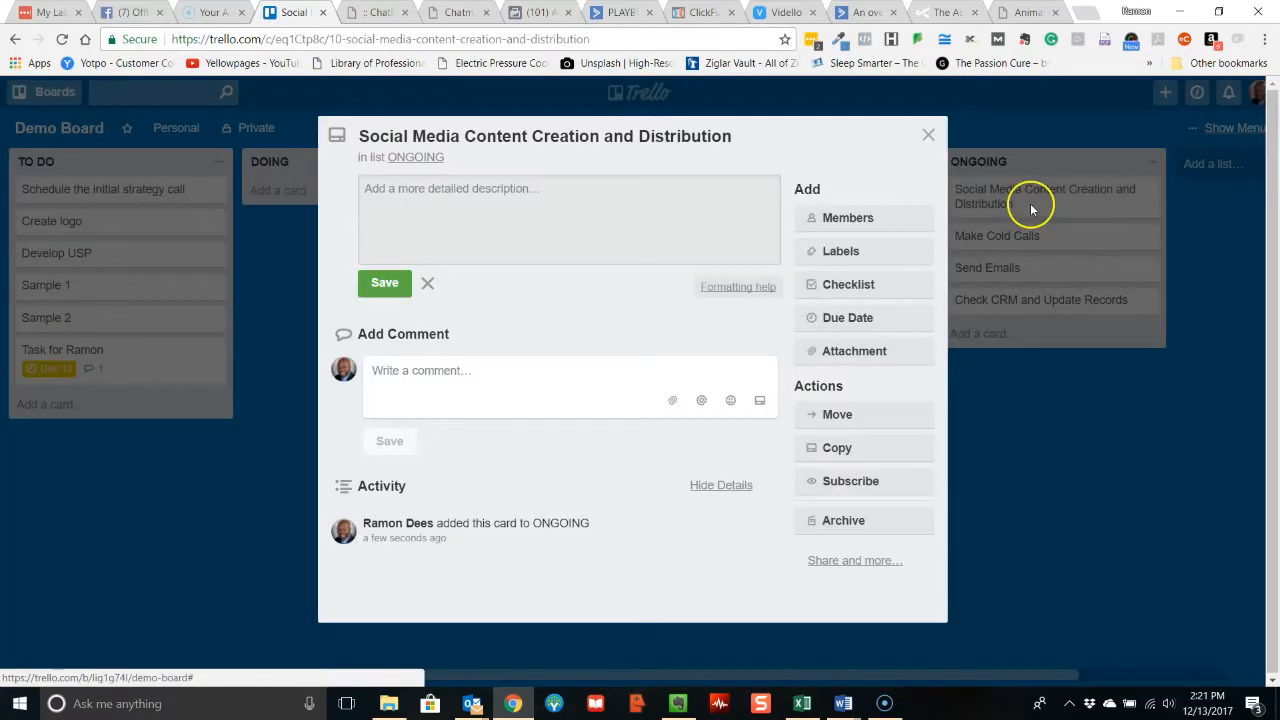
pyautogui.click(634, 138)
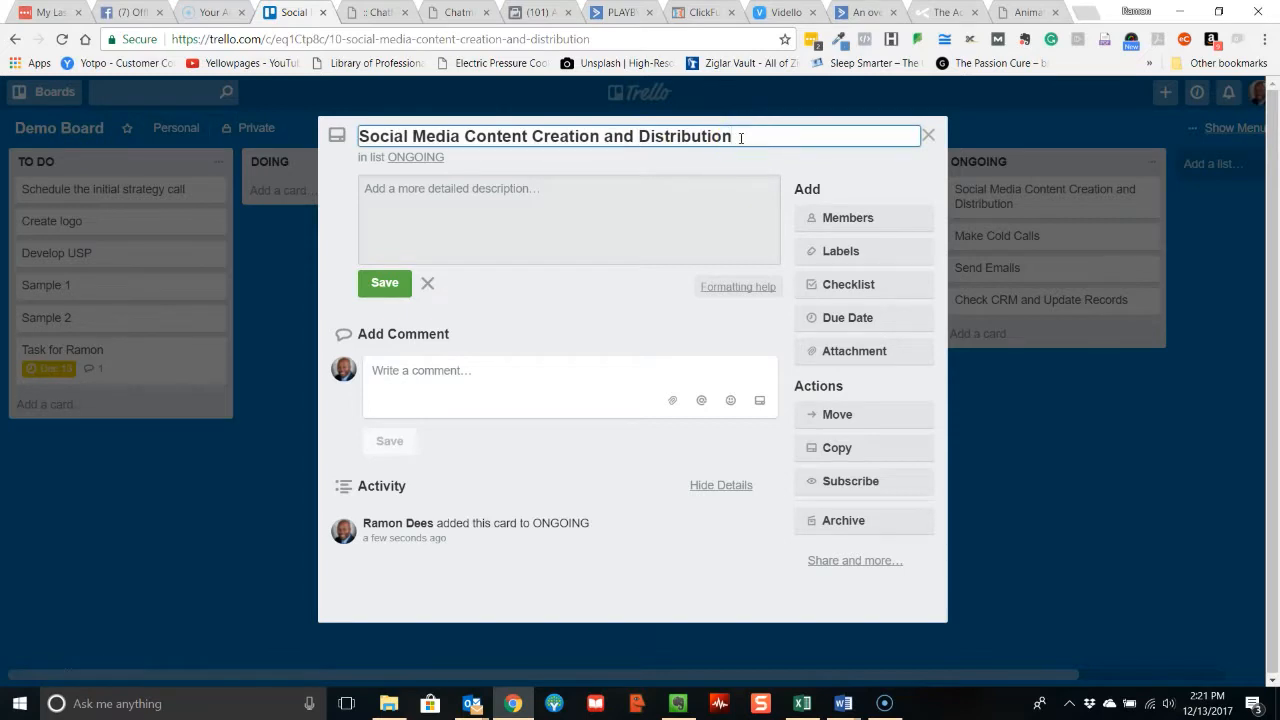
pyautogui.press('Home')
pyautogui.write('DAILY:')
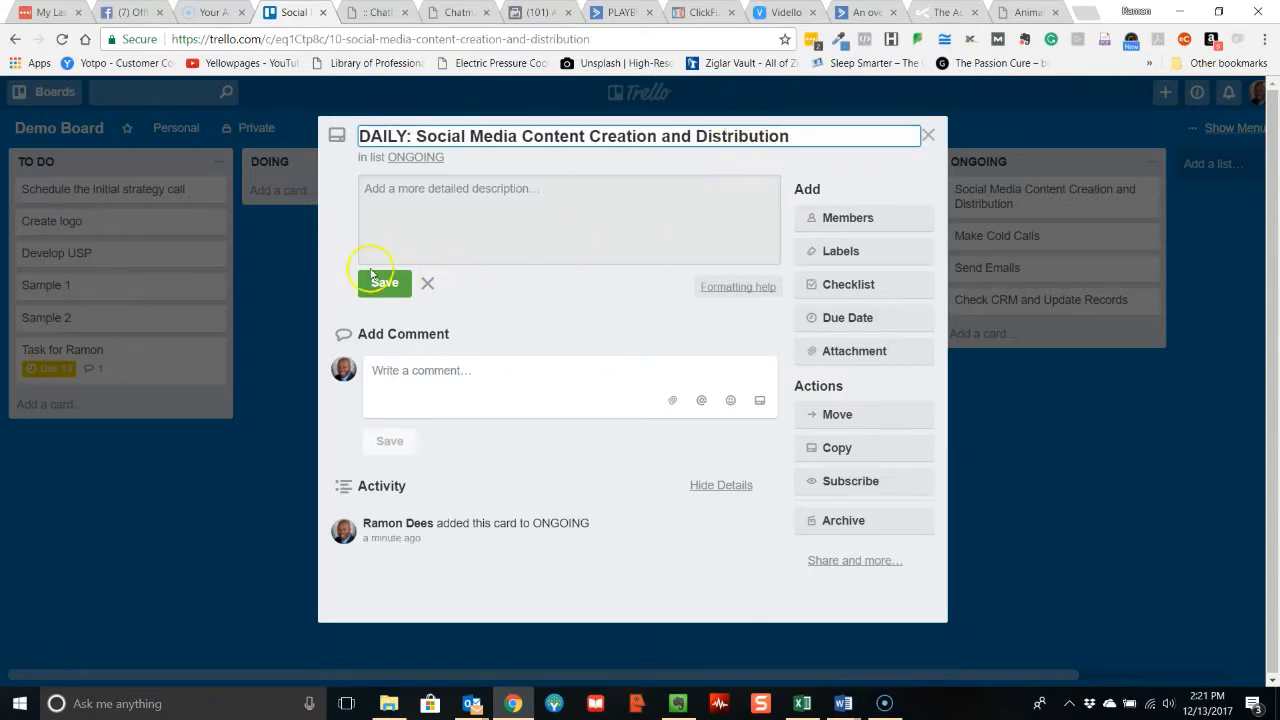
pyautogui.click(471, 211)
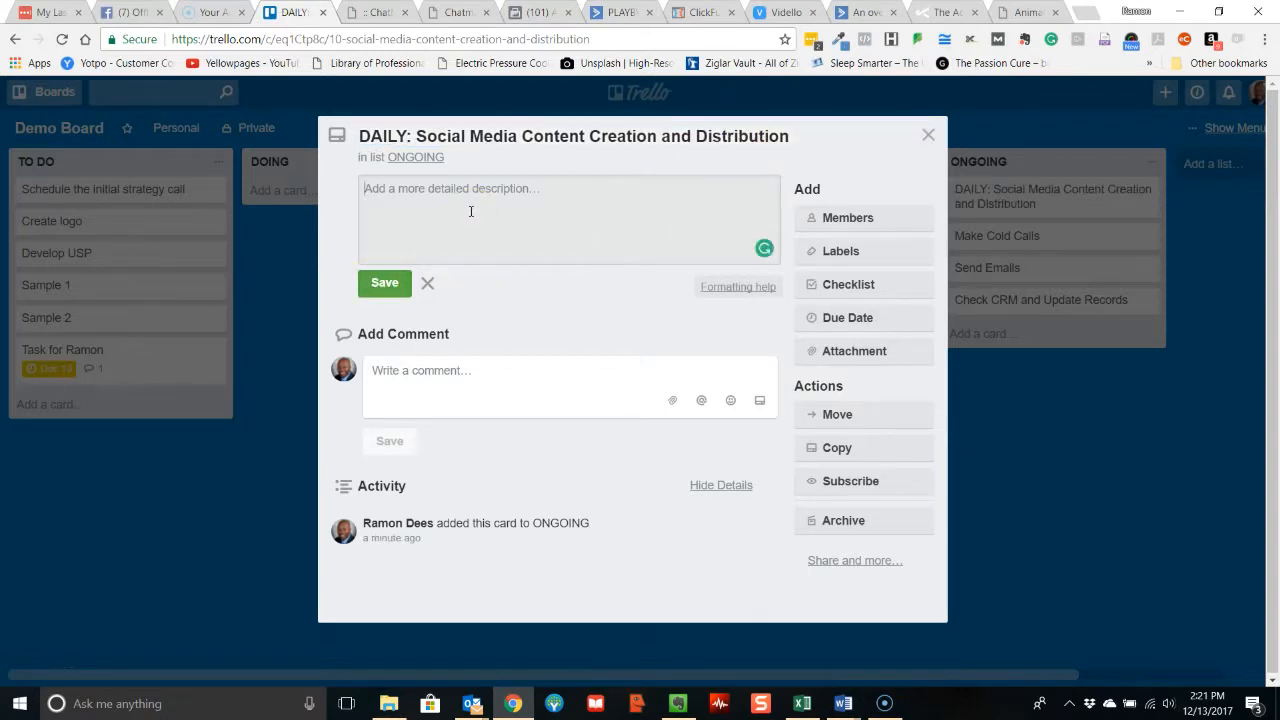
pyautogui.click(380, 284)
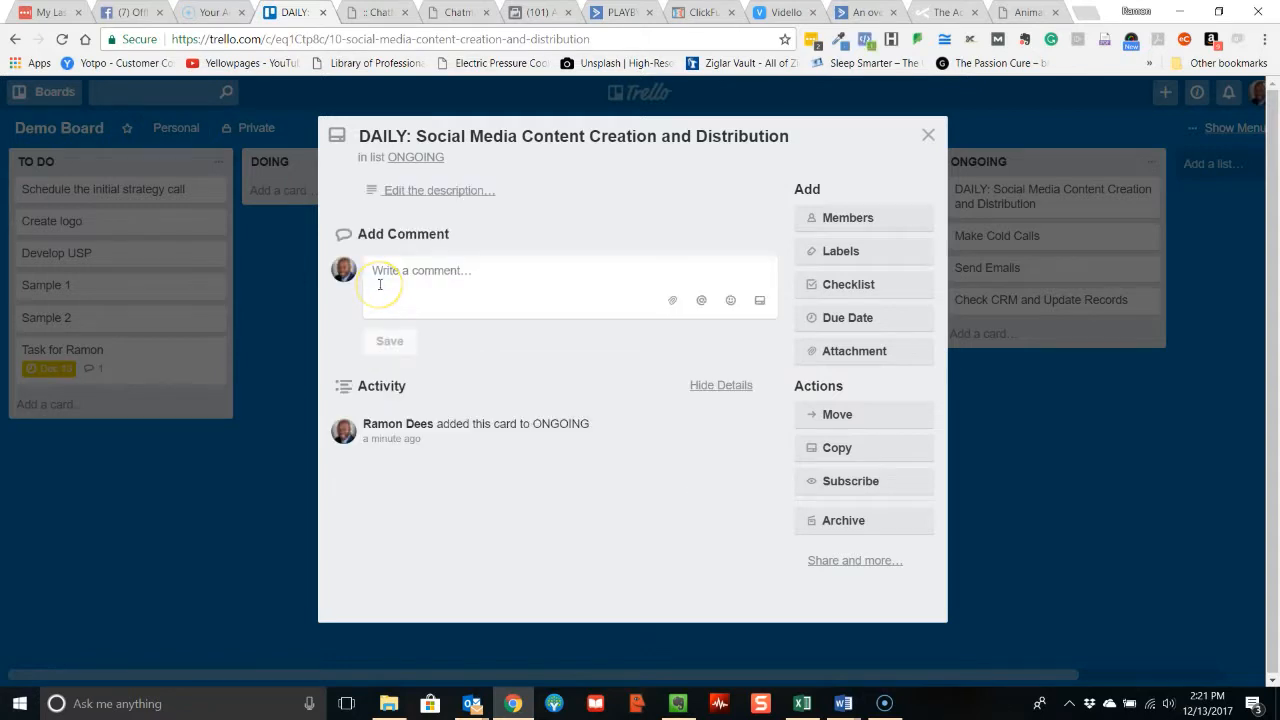
pyautogui.click(928, 134)
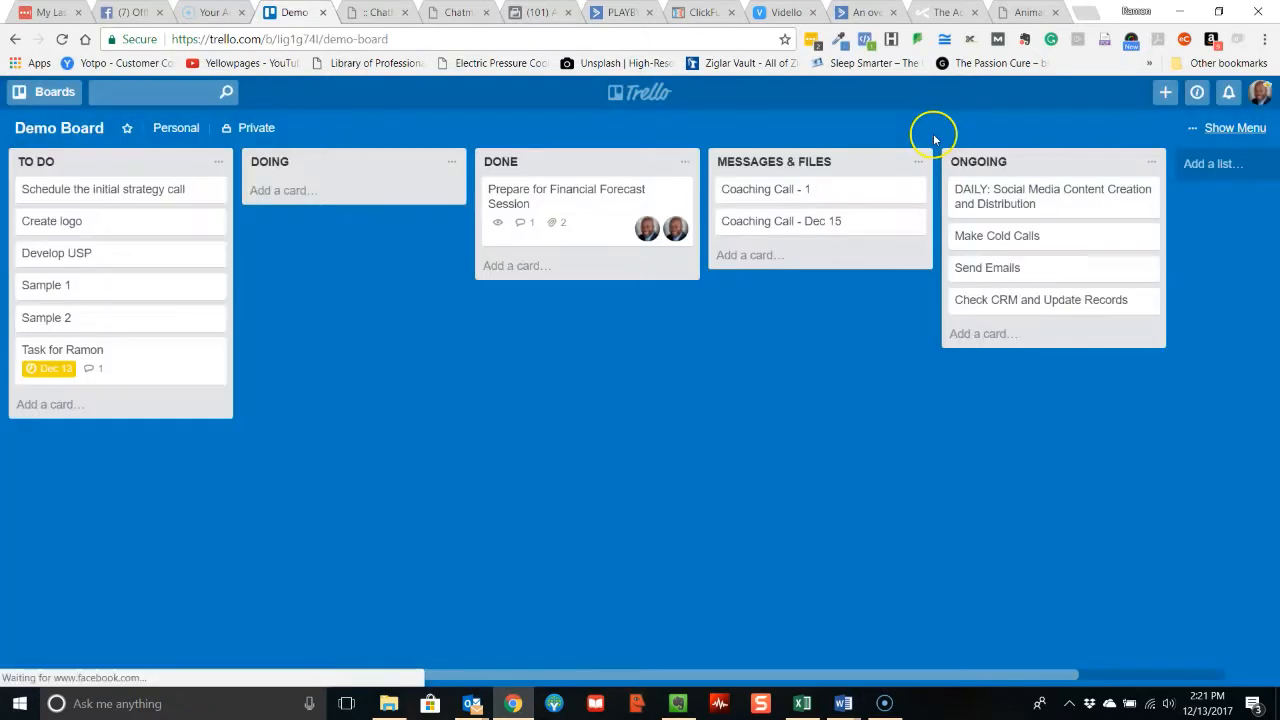
# Rename the ONGOING card "Make Cold Calls" as "WEEKLY: Make Cold Calls" and close it.
pyautogui.click(978, 238)
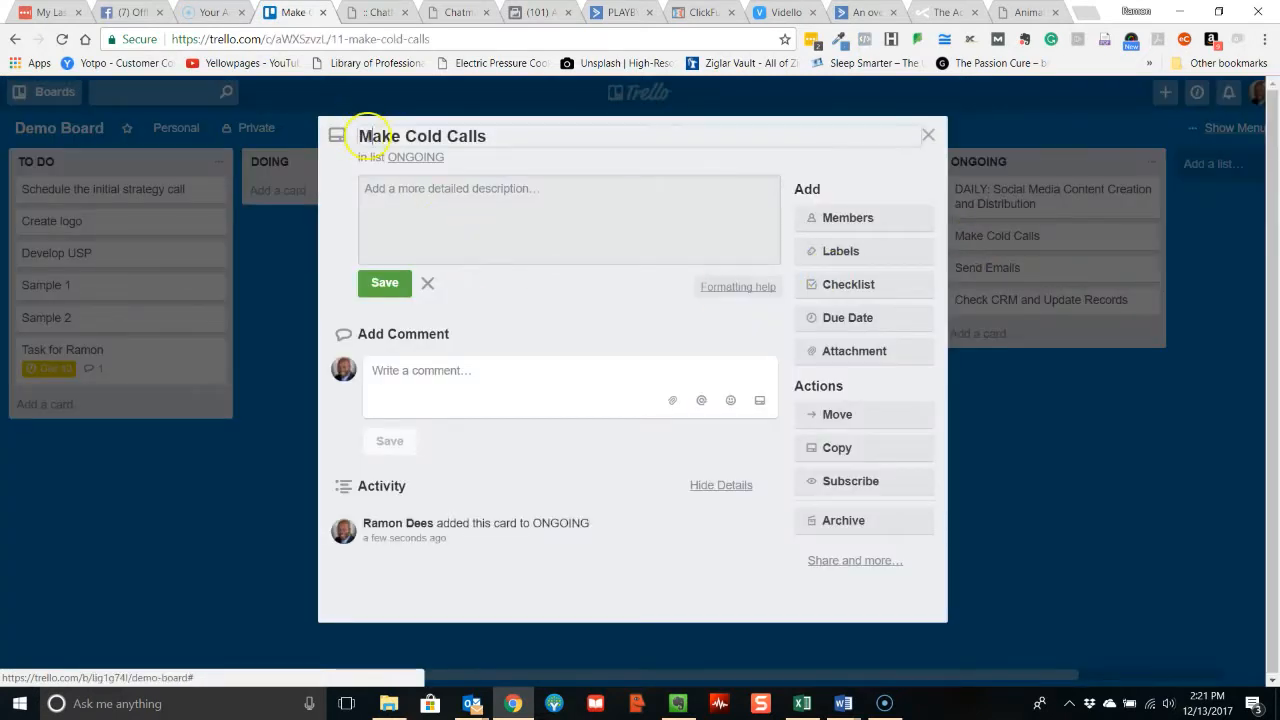
pyautogui.click(362, 137)
pyautogui.write('WEEKLY:')
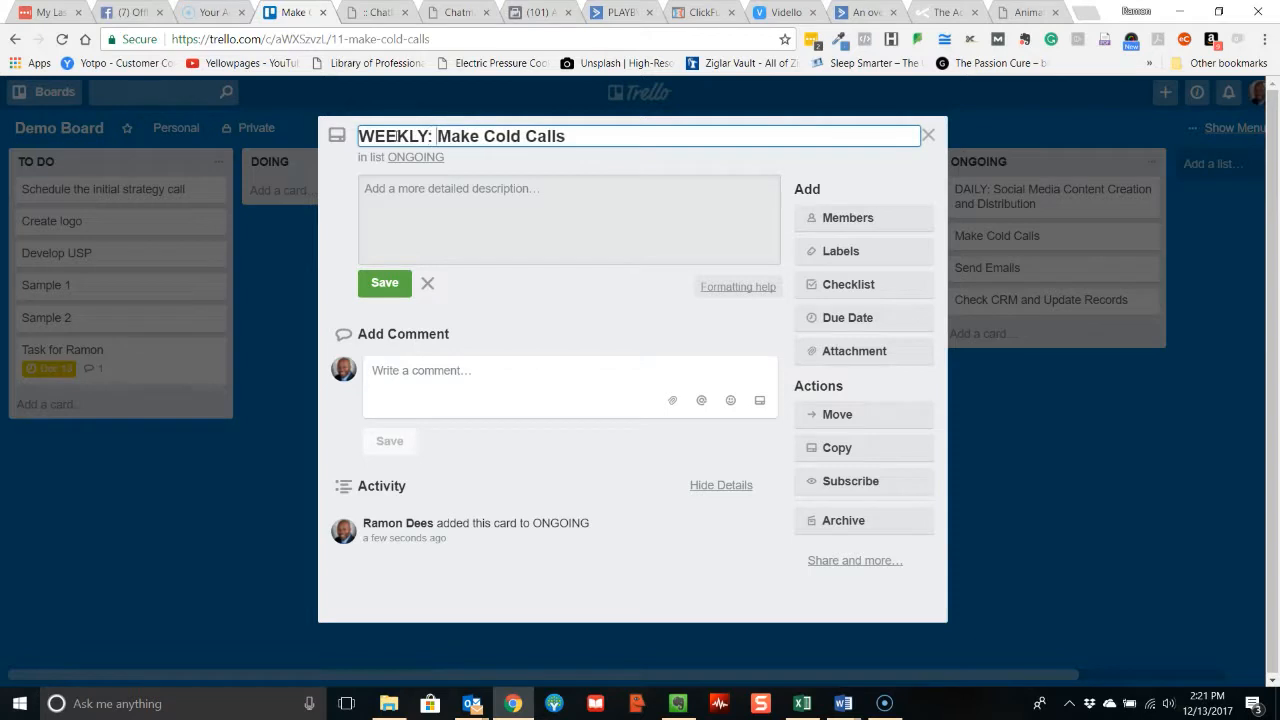
pyautogui.click(390, 283)
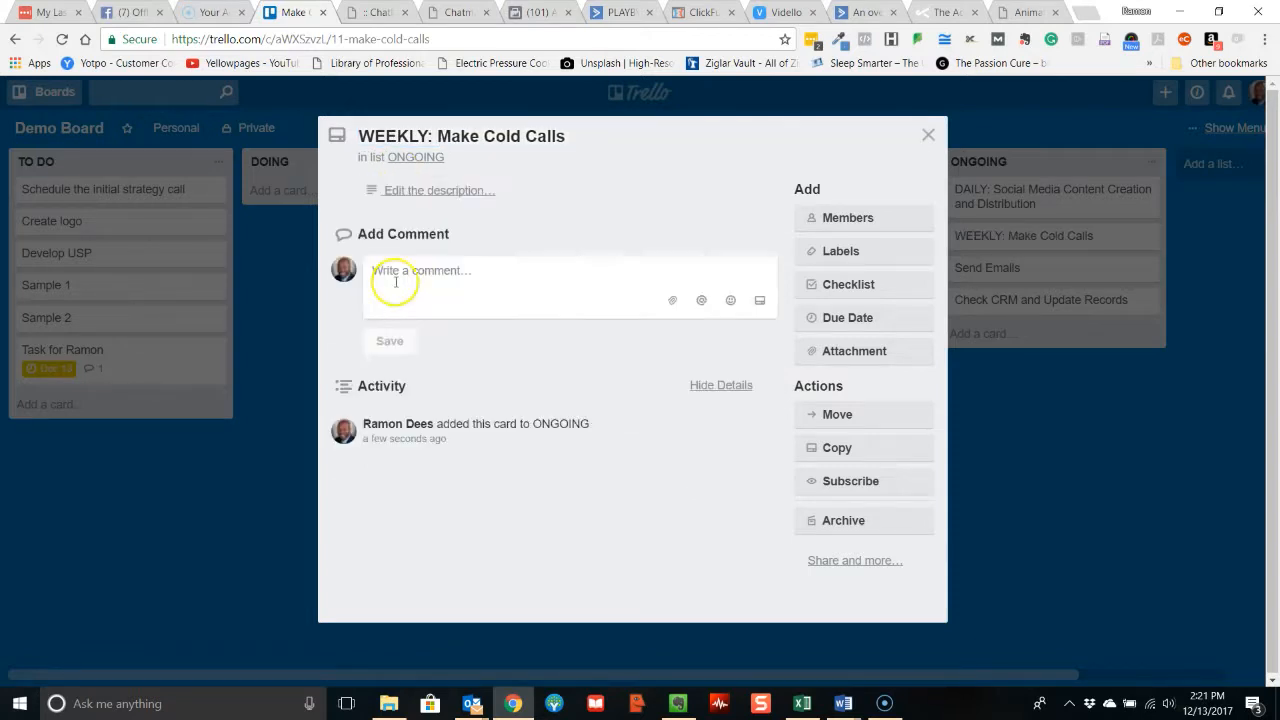
pyautogui.click(927, 134)
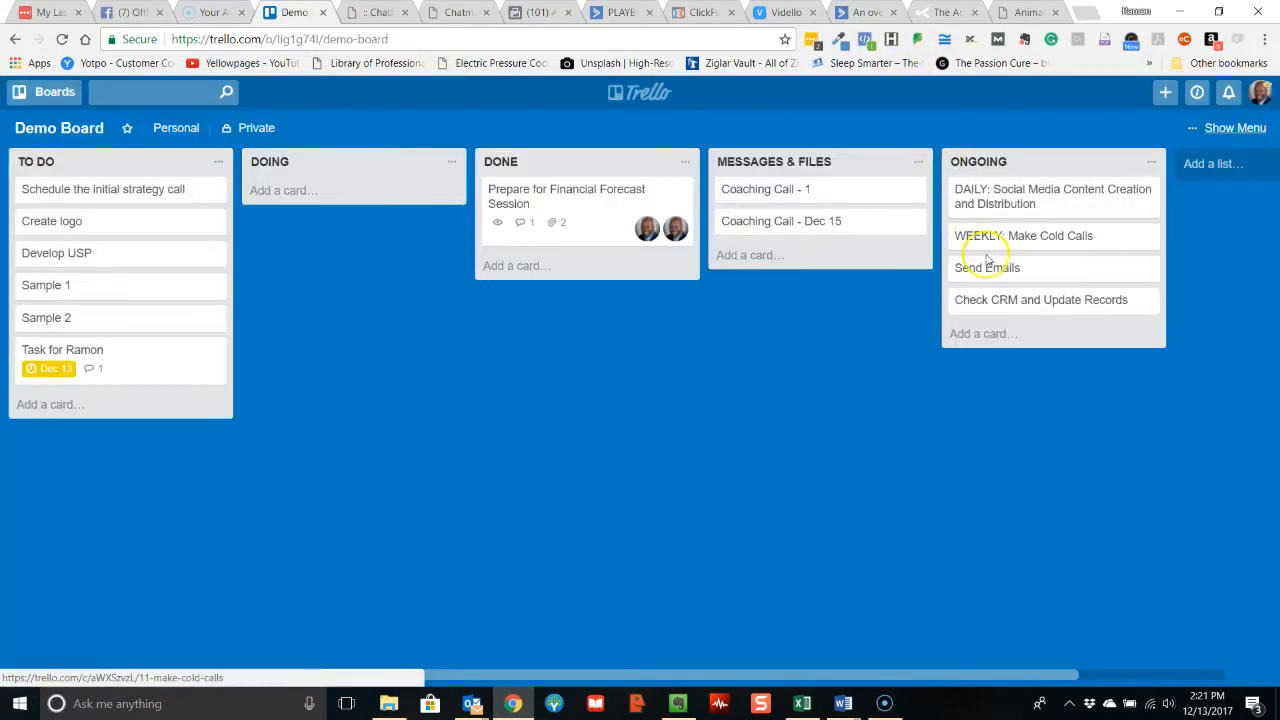
# Rename the ONGOING card "Send Emails" as "MONTHLY: Send Emails" and close it.
pyautogui.click(993, 270)
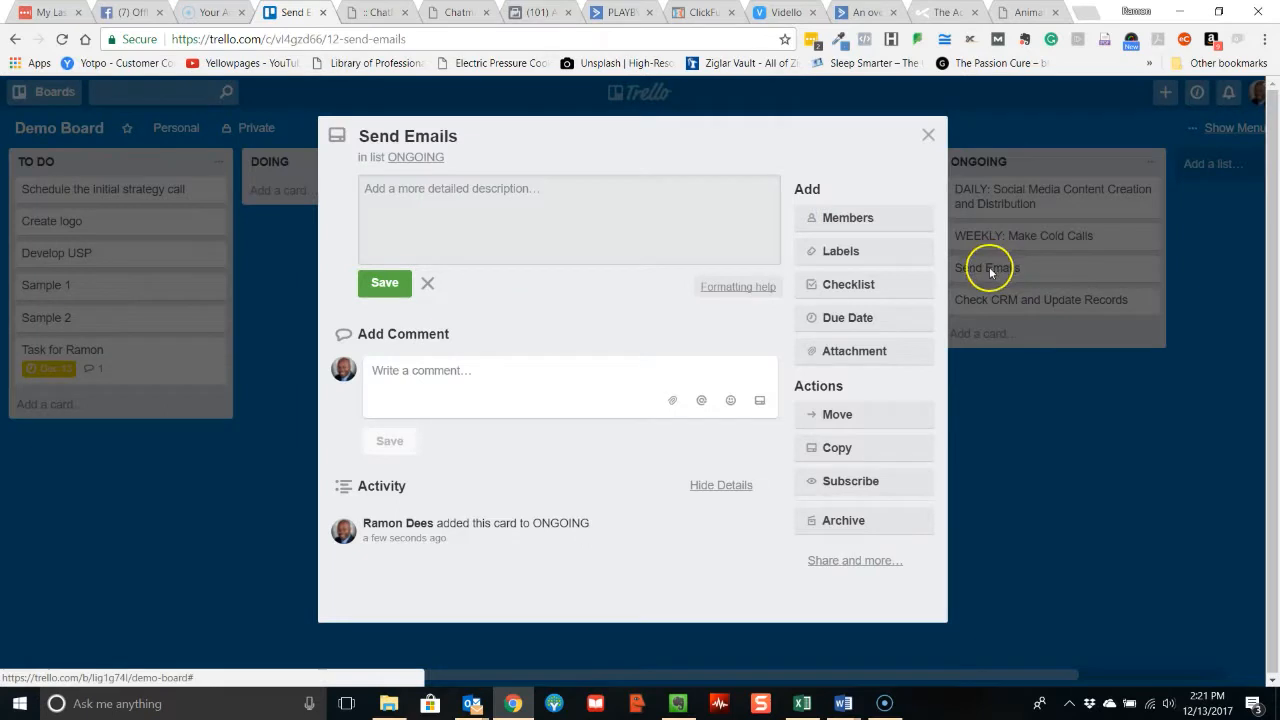
pyautogui.click(361, 135)
pyautogui.write('MONTHLY:')
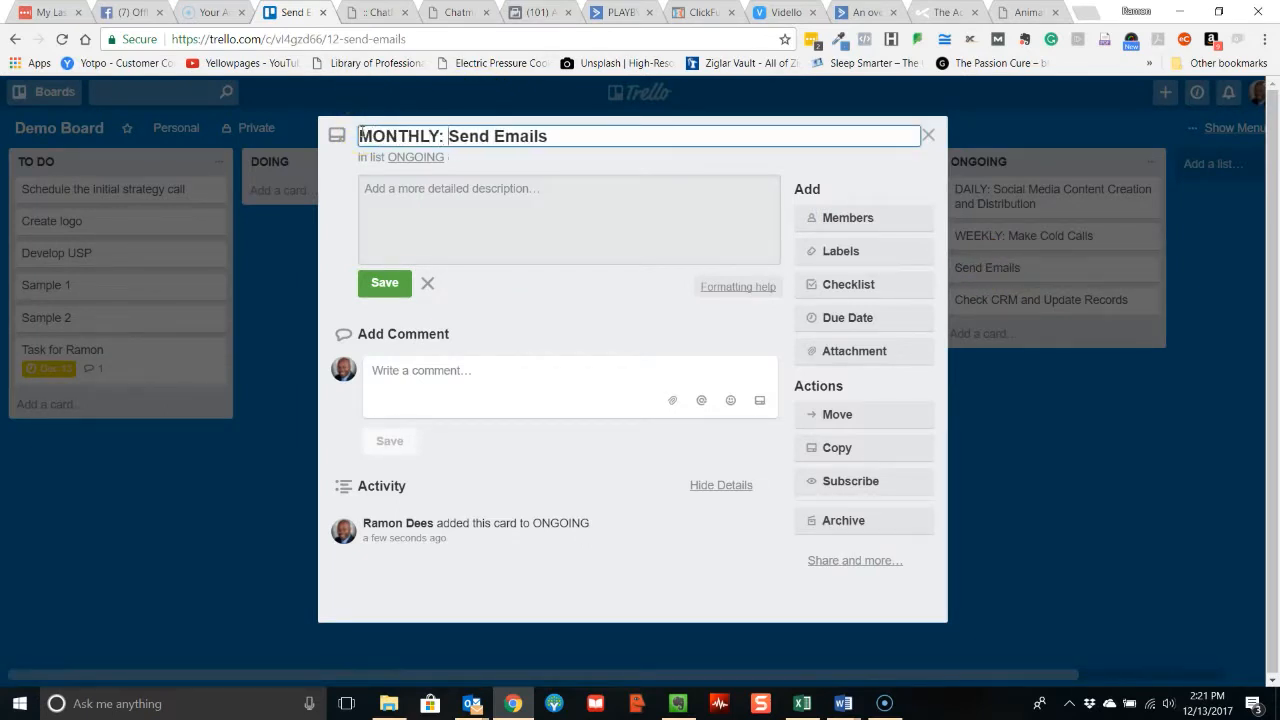
pyautogui.click(384, 282)
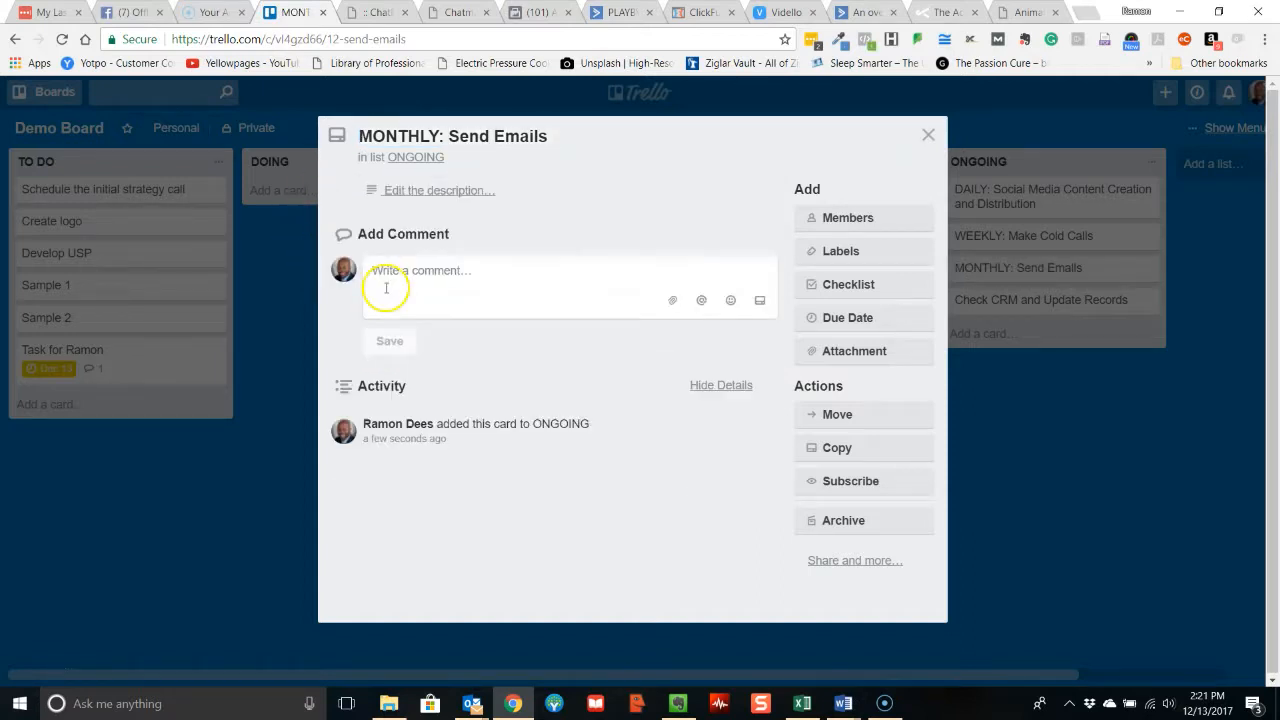
pyautogui.click(927, 135)
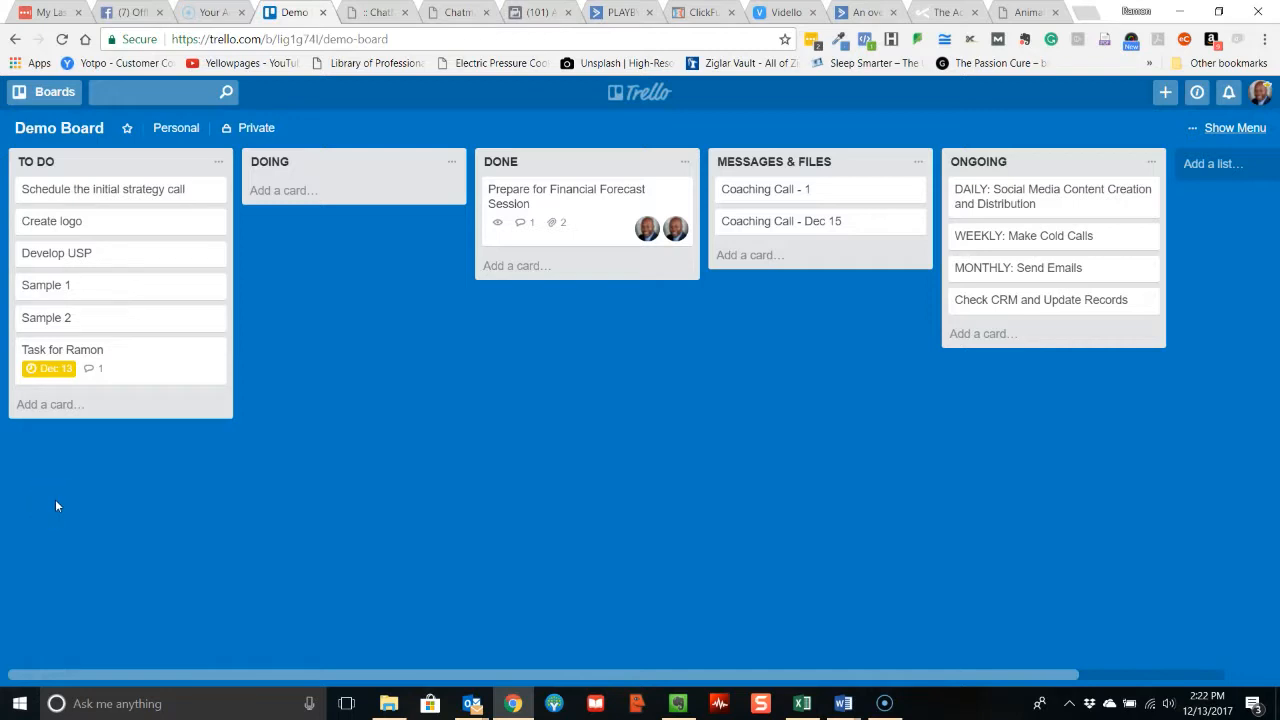
# Move the TO DO cards Sample 1, Develop USP and Create logo to DOING in that order, and move Sample 2 to the end of DONE.
pyautogui.moveTo(52, 297); pyautogui.dragTo(303, 201)
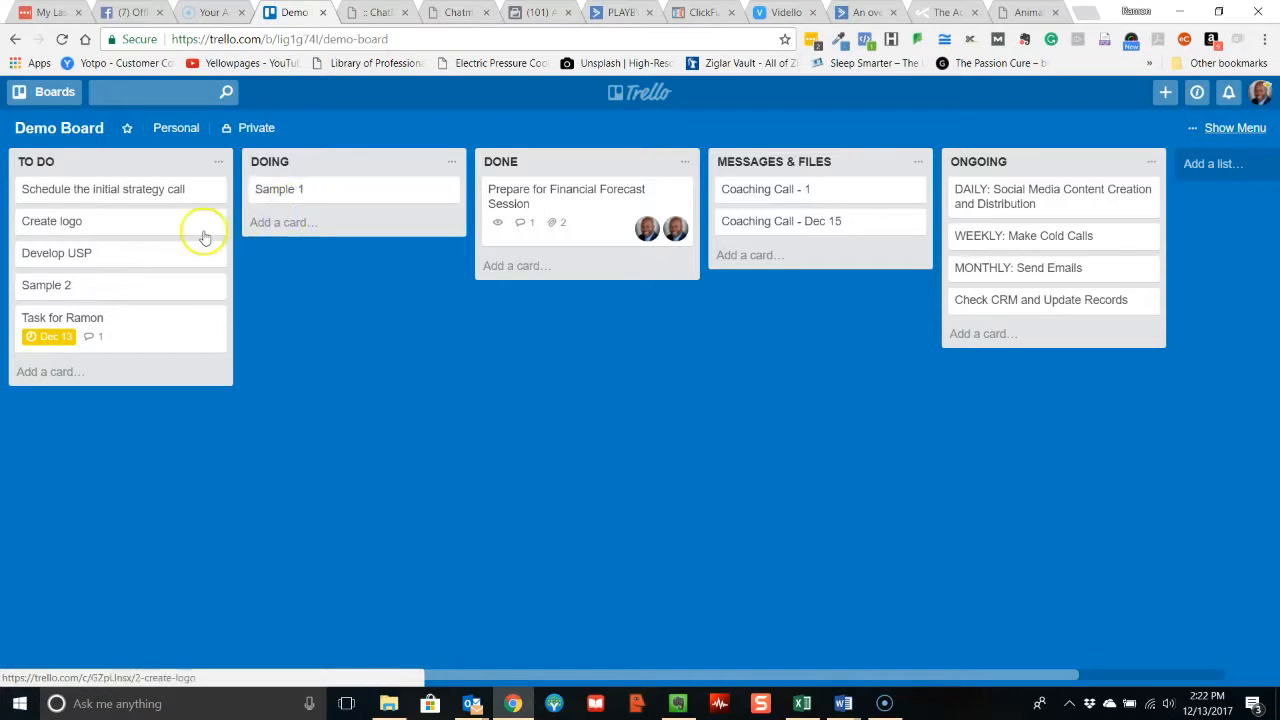
pyautogui.moveTo(157, 254); pyautogui.dragTo(343, 229)
pyautogui.moveTo(177, 229); pyautogui.dragTo(361, 267)
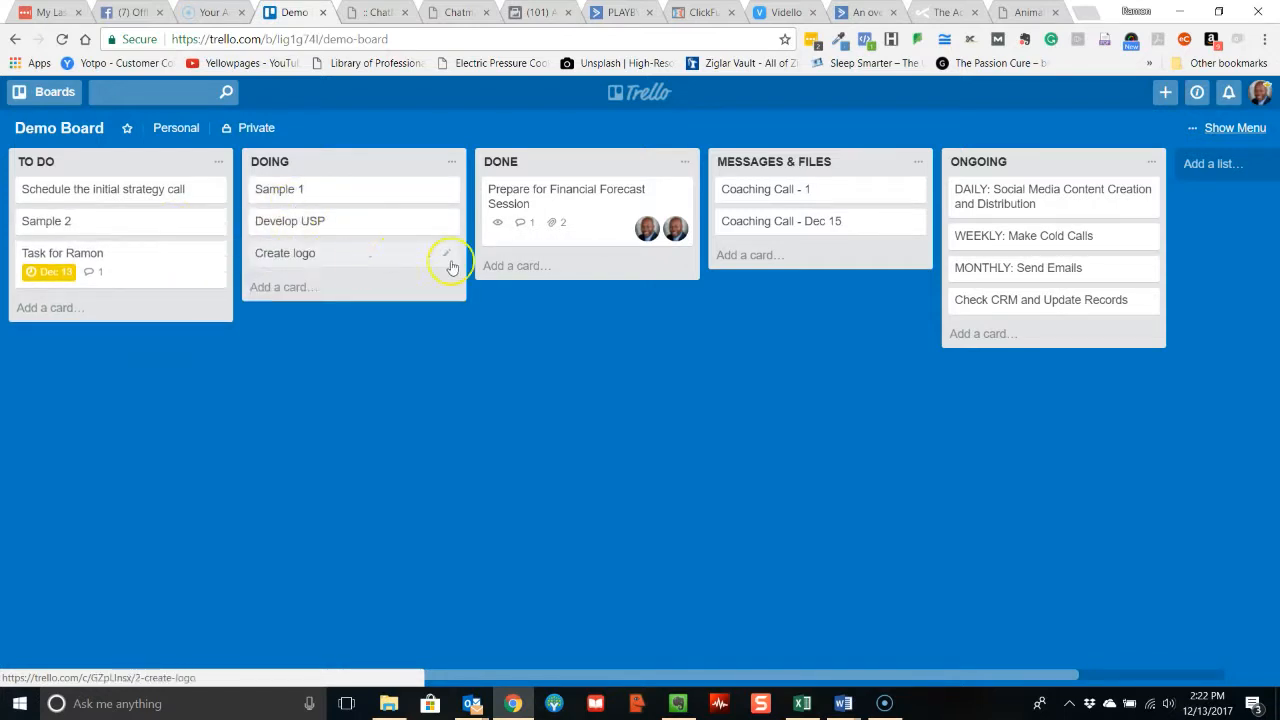
pyautogui.moveTo(126, 220); pyautogui.dragTo(594, 277)
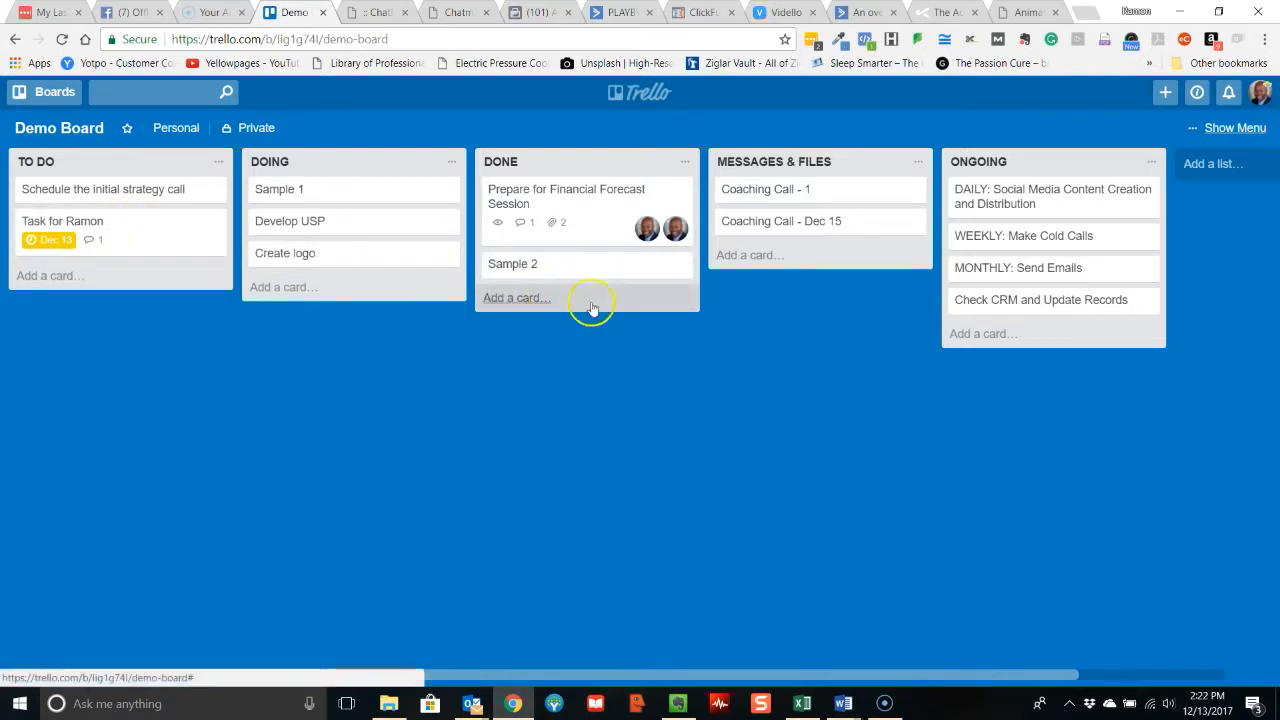
pyautogui.click(686, 265)
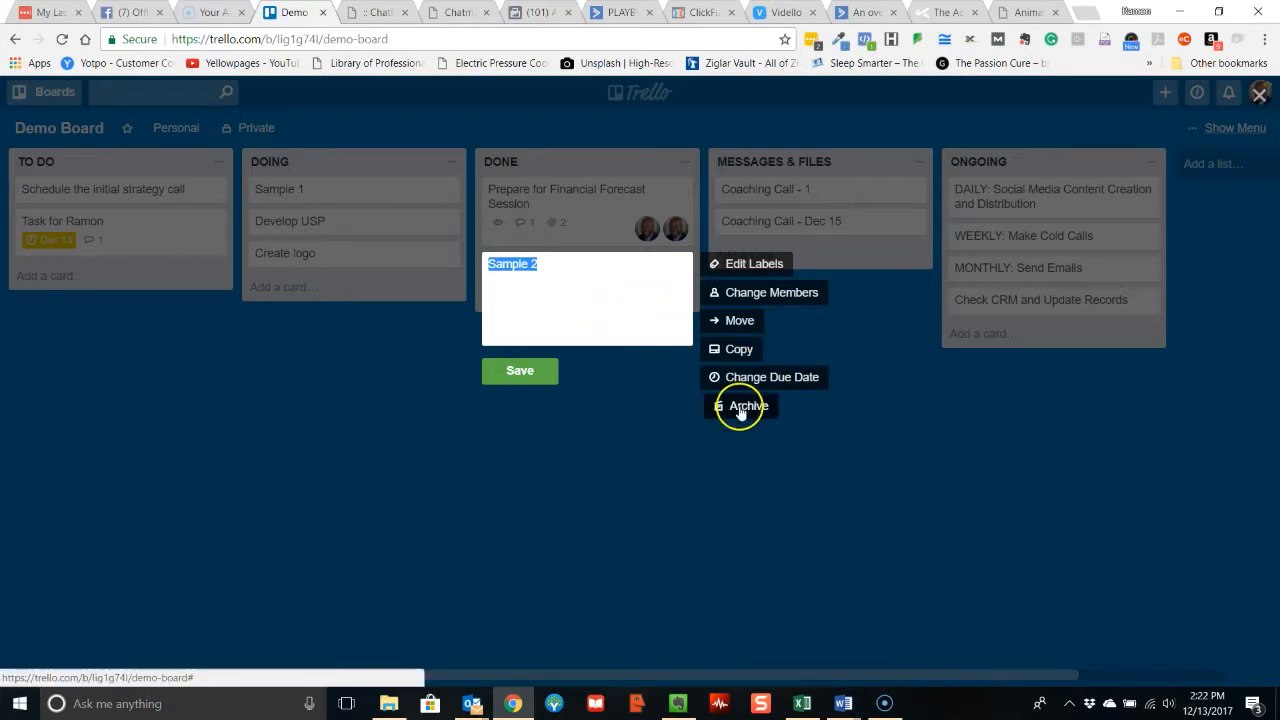
pyautogui.click(607, 423)
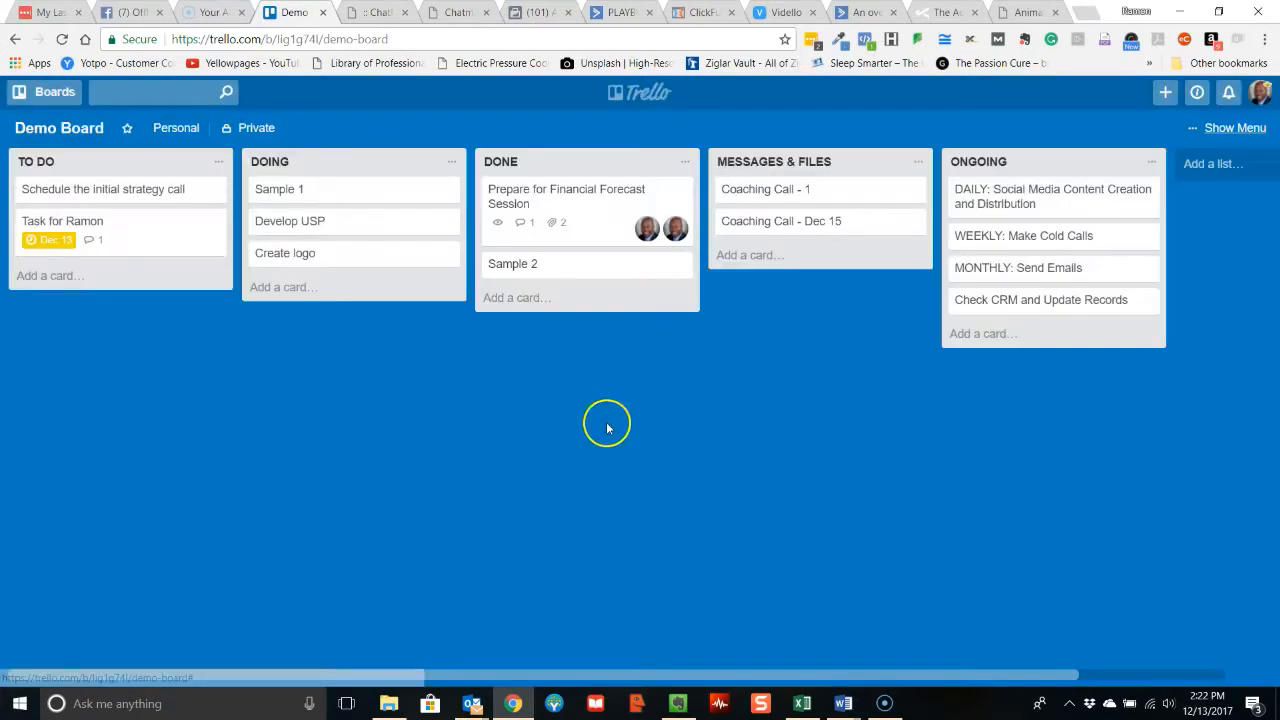
pyautogui.click(681, 266)
pyautogui.click(609, 340)
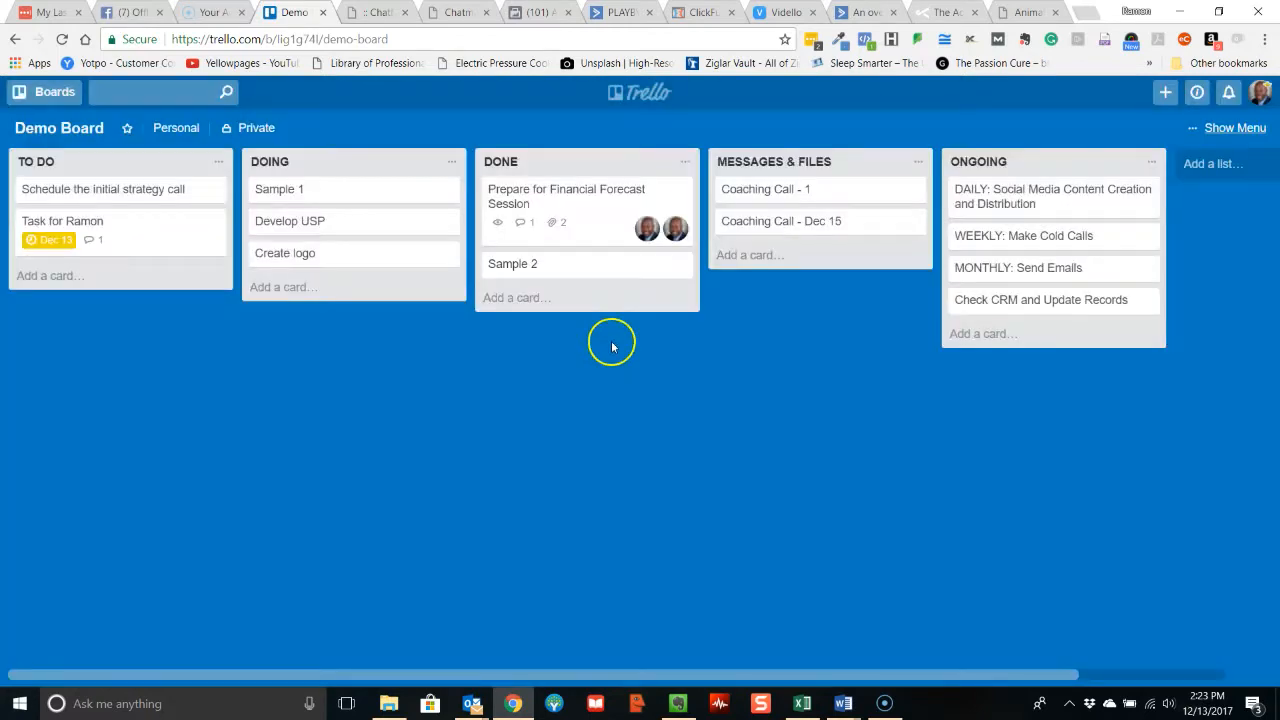
# Permanently delete the Sample 2 card from the DONE list.
pyautogui.click(611, 265)
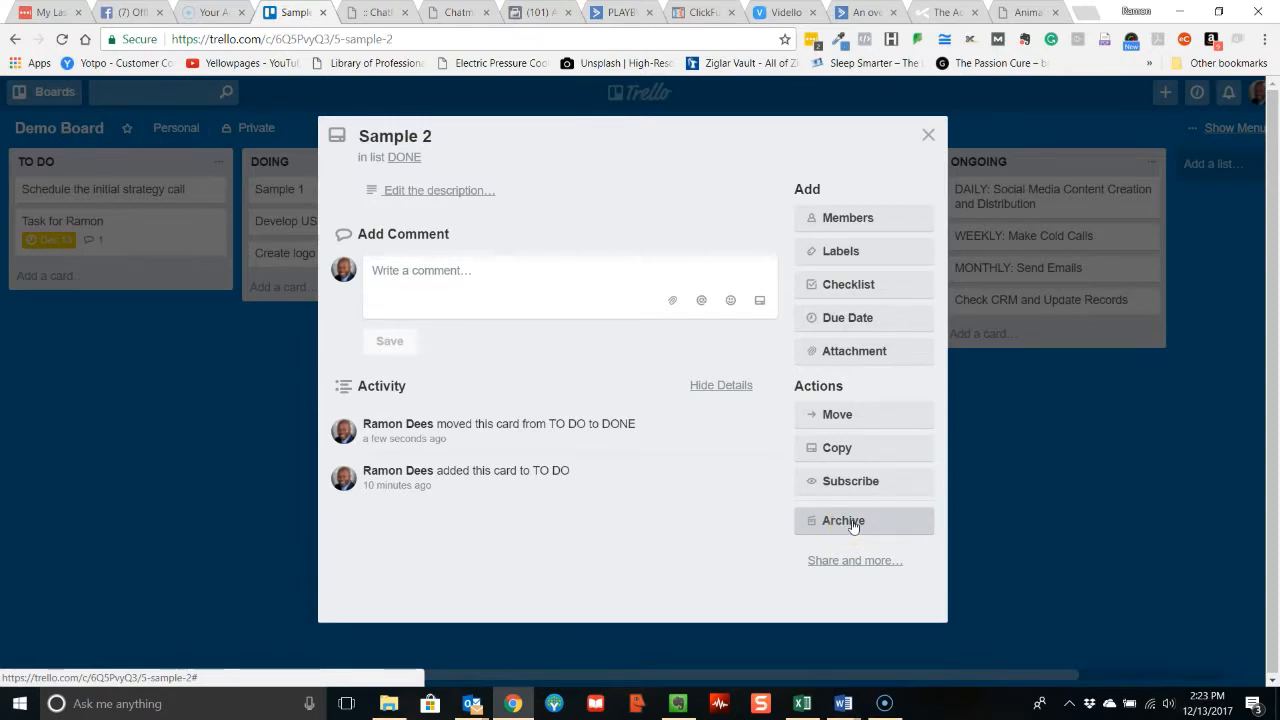
pyautogui.click(855, 560)
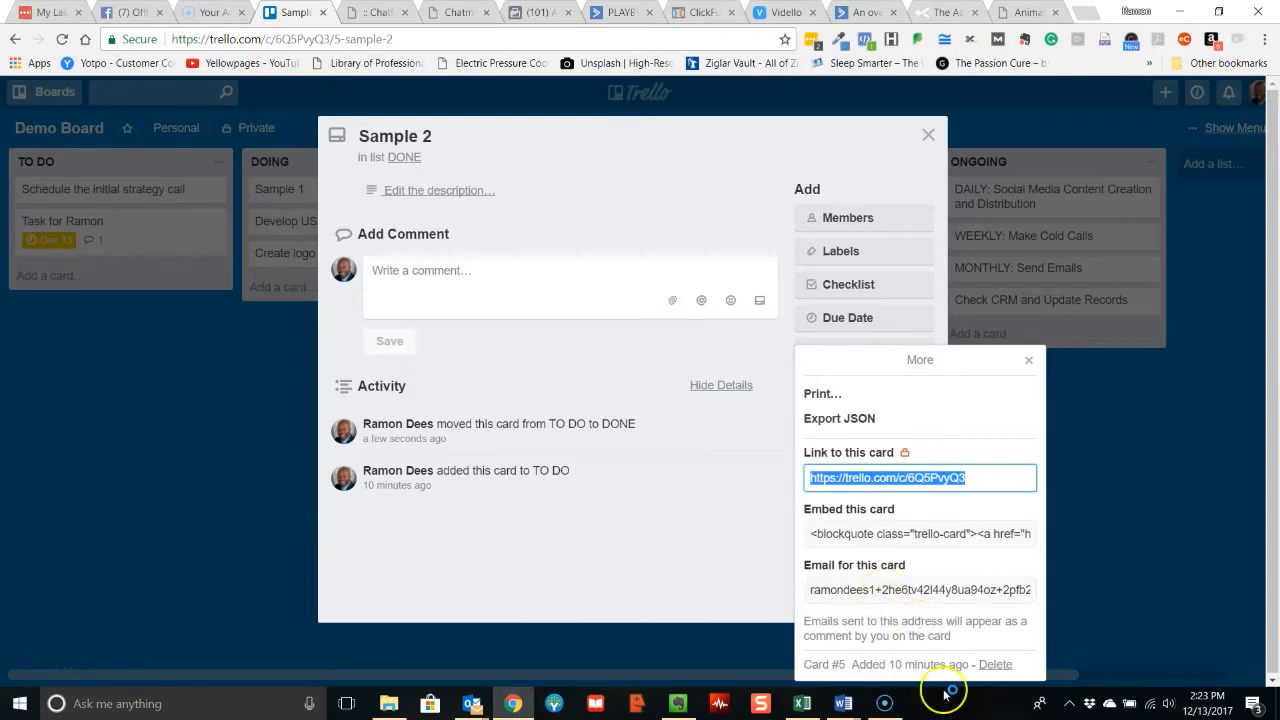
pyautogui.click(995, 664)
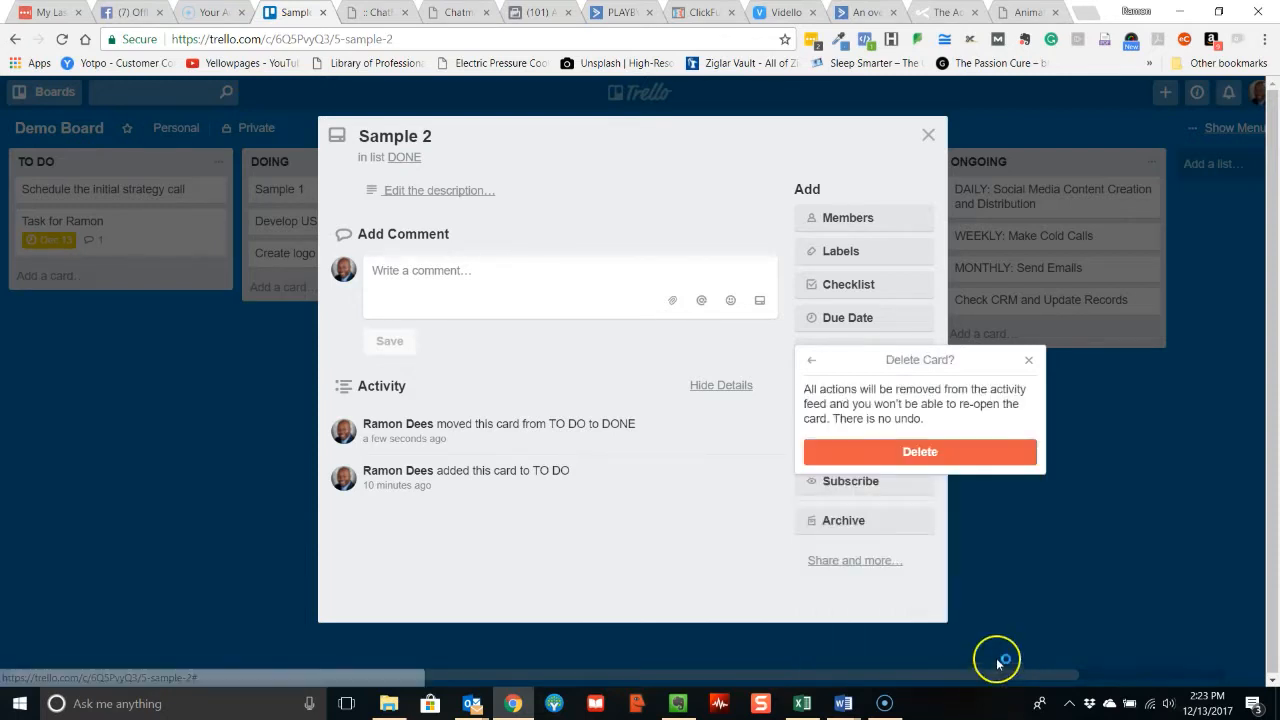
pyautogui.click(920, 450)
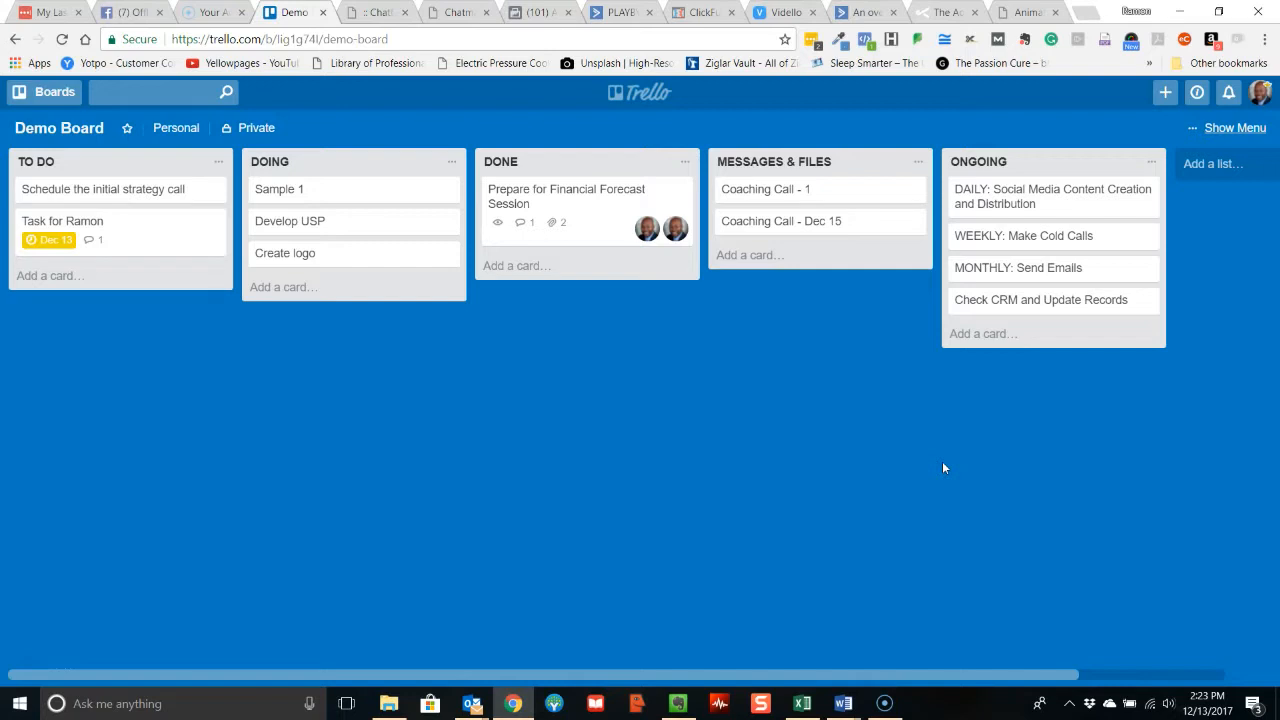
pyautogui.click(944, 465)
pyautogui.click(944, 465)
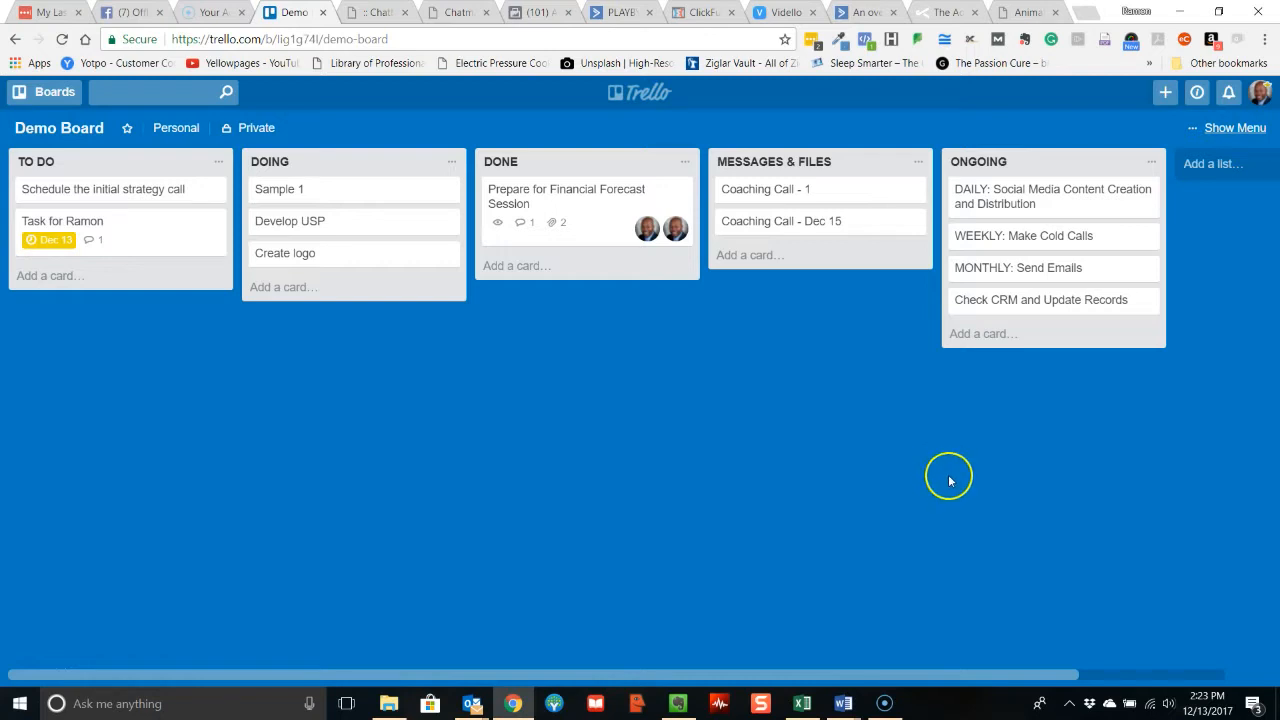